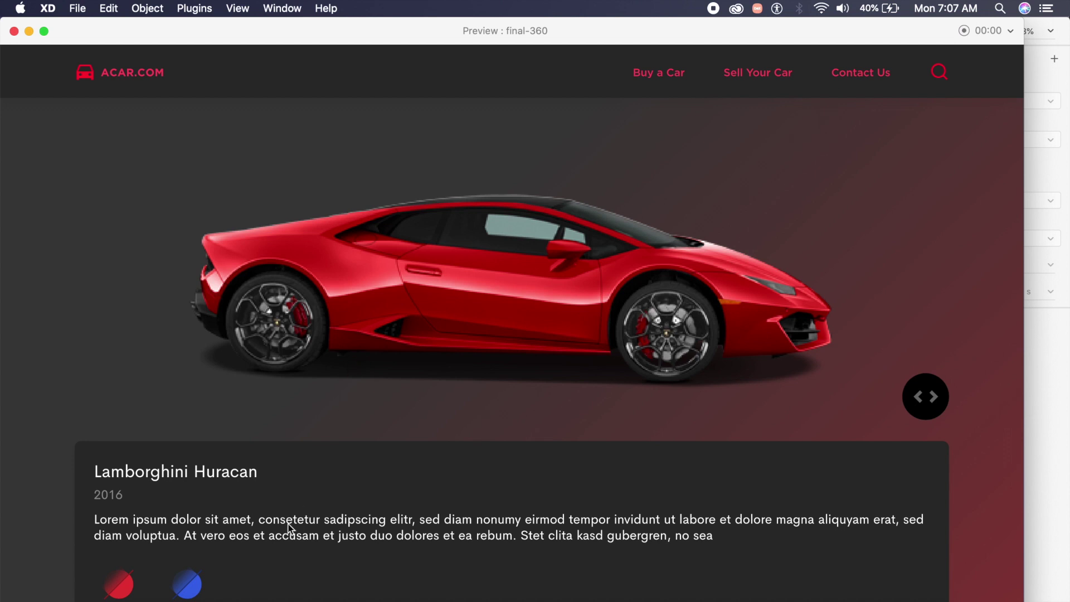
In the XD preview, switch the Lamborghini to blue and back to red, then drag to rotate it toward the front.
{"action": "left_click", "coordinate": [184, 585]}
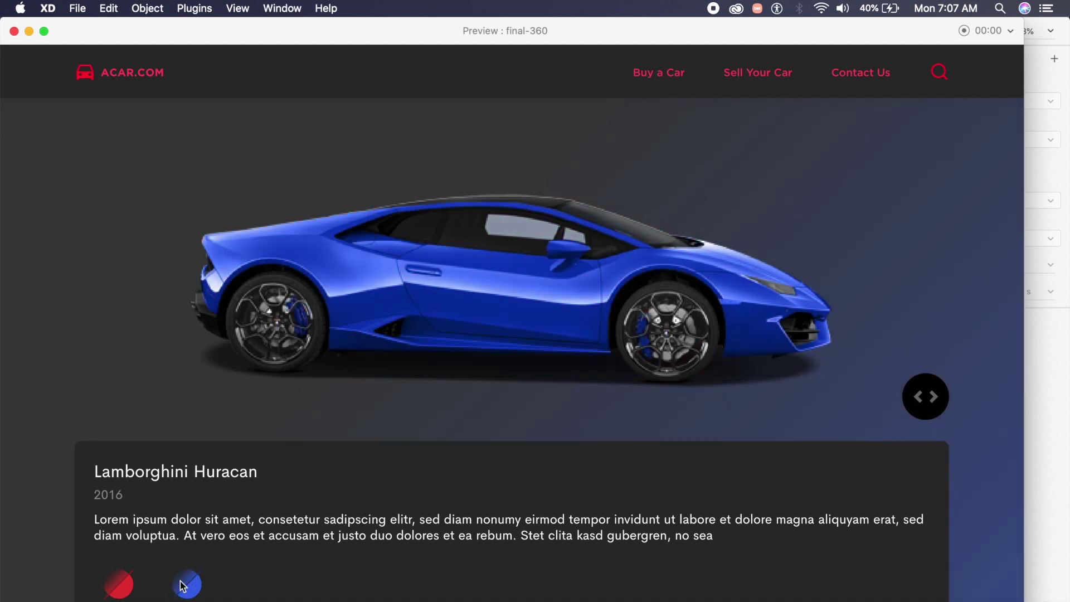
{"action": "left_click", "coordinate": [134, 587]}
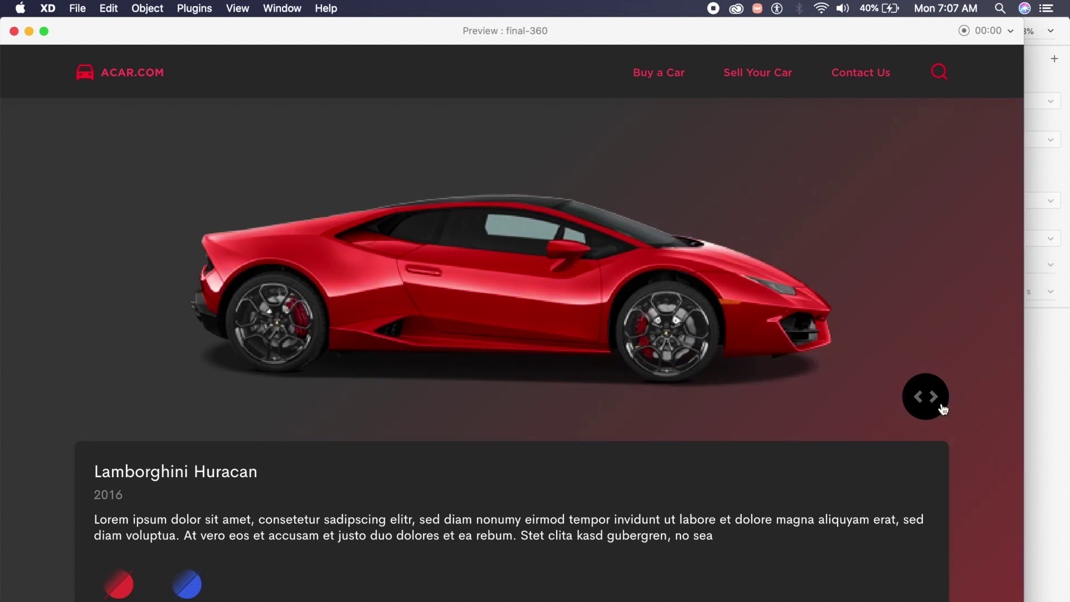
{"action": "left_click_drag", "start_coordinate": [943, 410], "coordinate": [807, 410]}
{"action": "left_click_drag", "start_coordinate": [884, 394], "coordinate": [838, 390]}
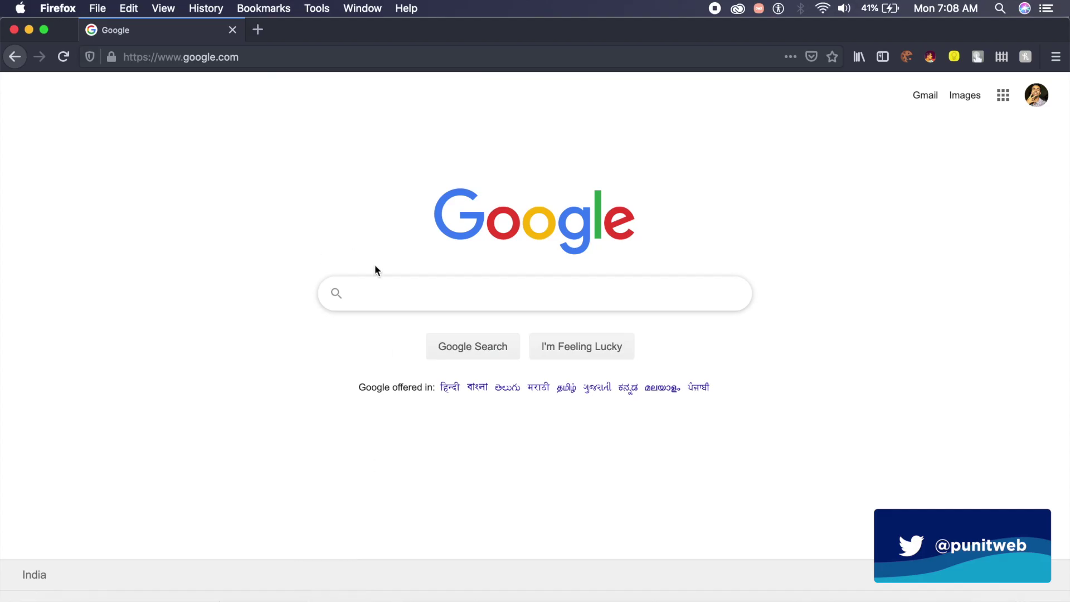
Search Google for 'lamborghini 360 view' by choosing it from the 'lamborghi' suggestions.
{"action": "type", "text": "lambor"}
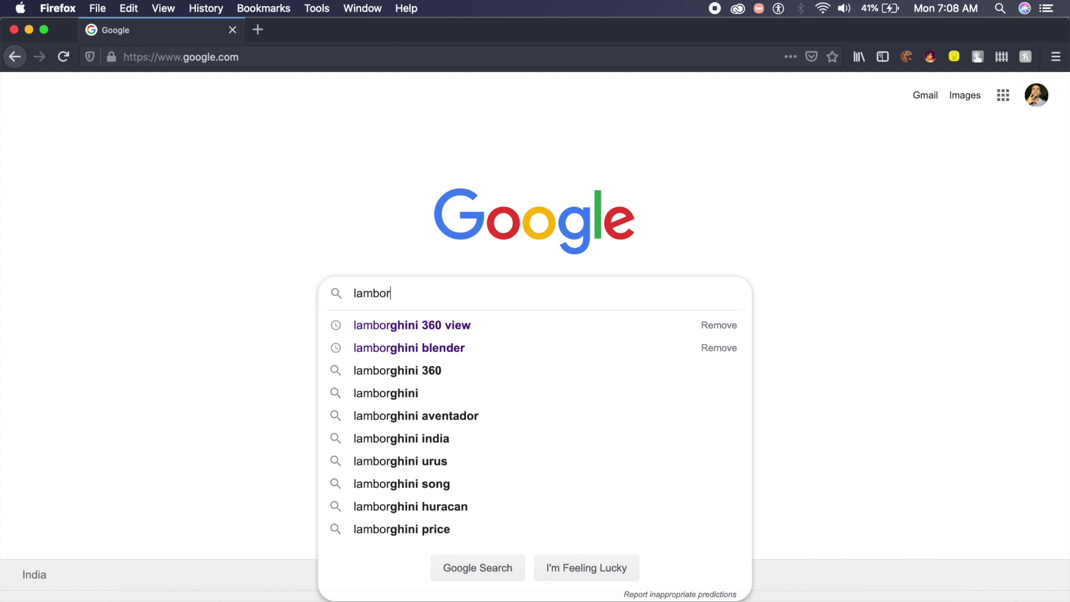
{"action": "type", "text": "ghi"}
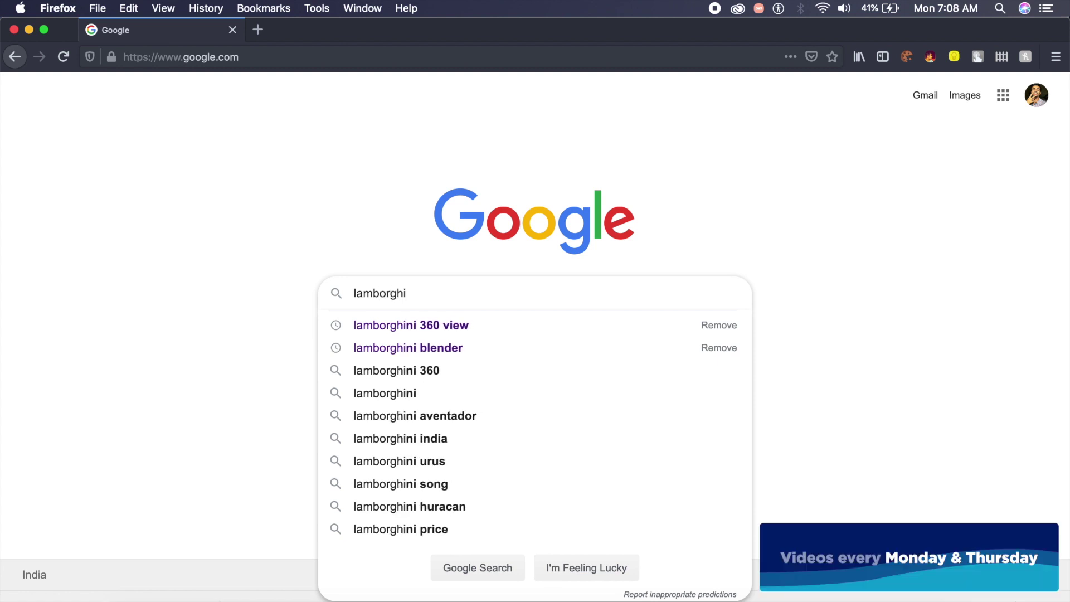
{"action": "key", "text": "Down"}
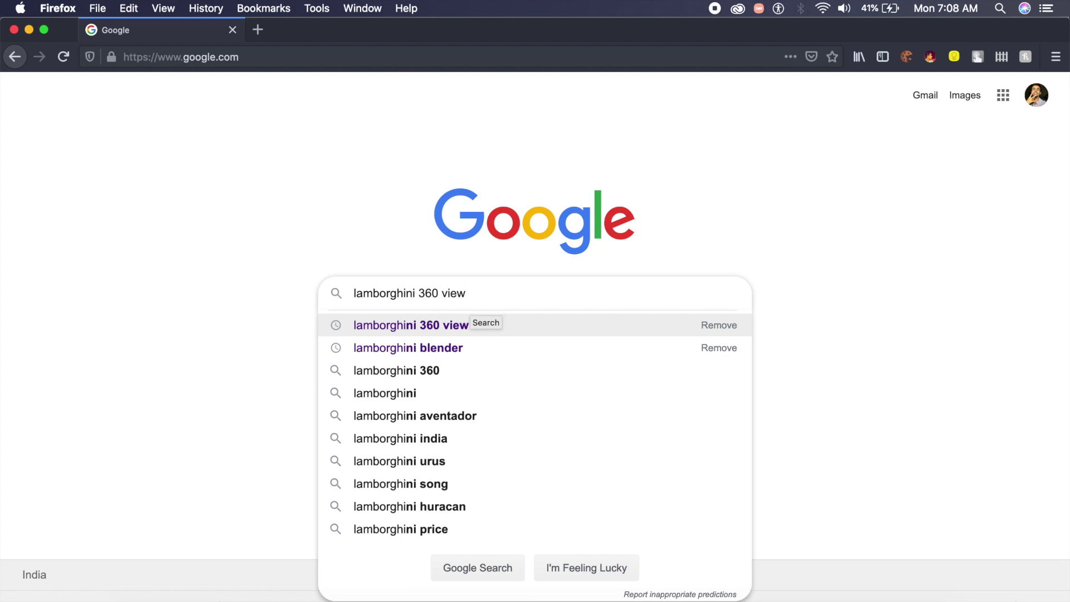
{"action": "left_click", "coordinate": [471, 325]}
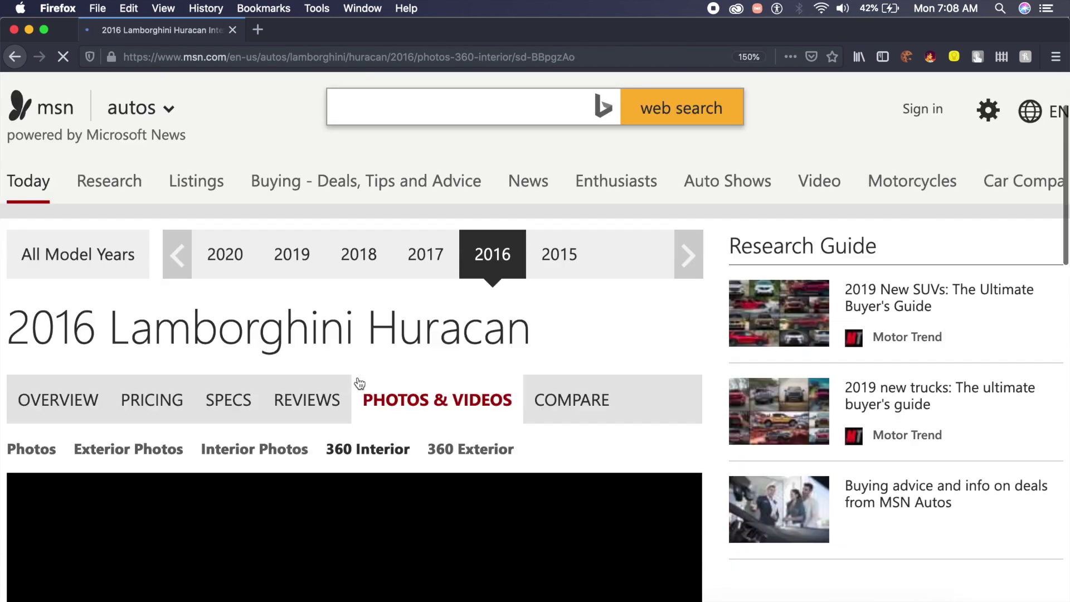
Open the Huracan's 360 Exterior view on MSN Autos and rotate the car from front to side.
{"action": "scroll", "coordinate": [359, 384], "scroll_direction": "down", "scroll_amount": 5}
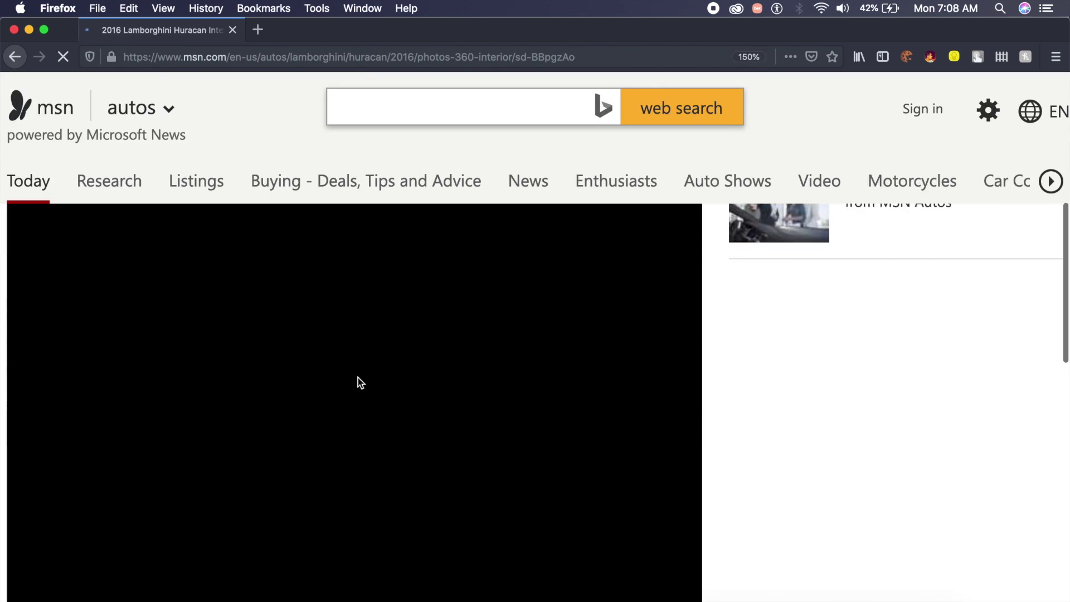
{"action": "scroll", "coordinate": [360, 382], "scroll_direction": "up", "scroll_amount": 3}
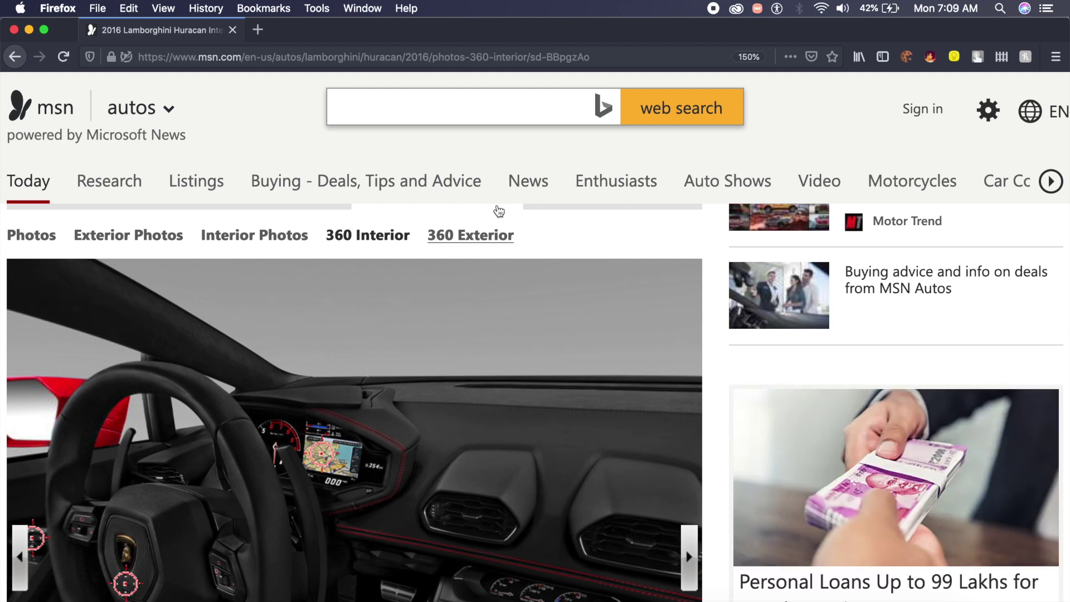
{"action": "left_click", "coordinate": [480, 241]}
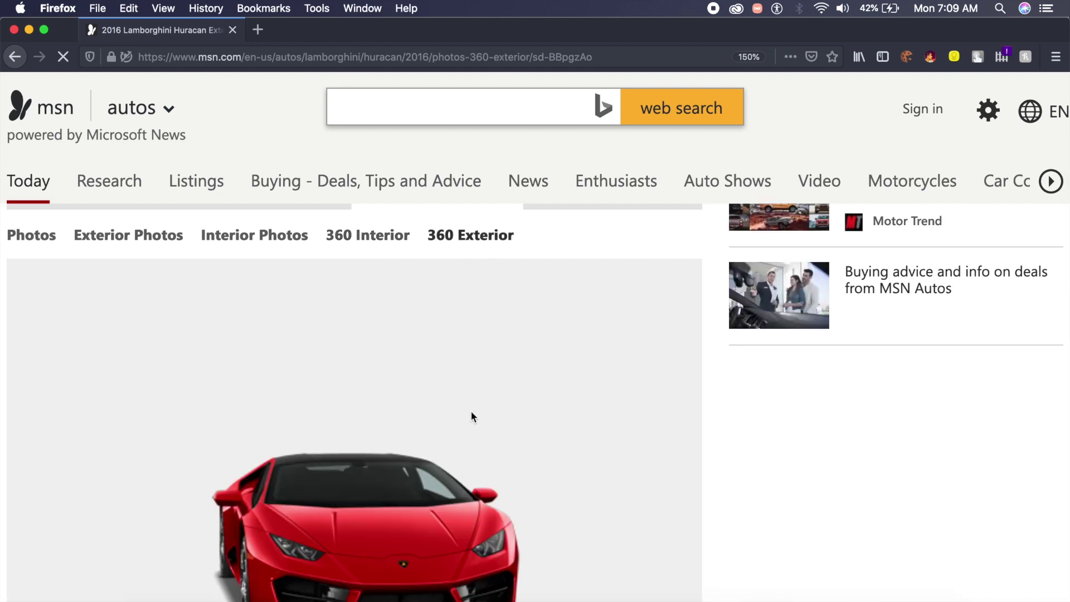
{"action": "scroll", "coordinate": [470, 413], "scroll_direction": "down", "scroll_amount": 2}
{"action": "left_click_drag", "start_coordinate": [373, 467], "coordinate": [459, 437]}
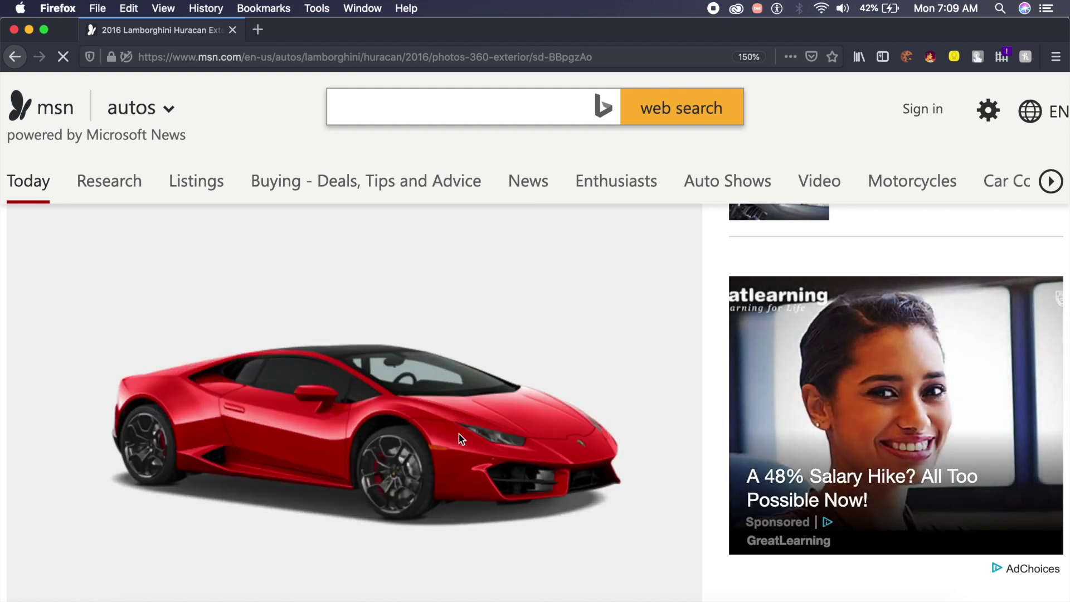
Start saving the car image with Save Image As…, then cancel without saving.
{"action": "right_click", "coordinate": [460, 439]}
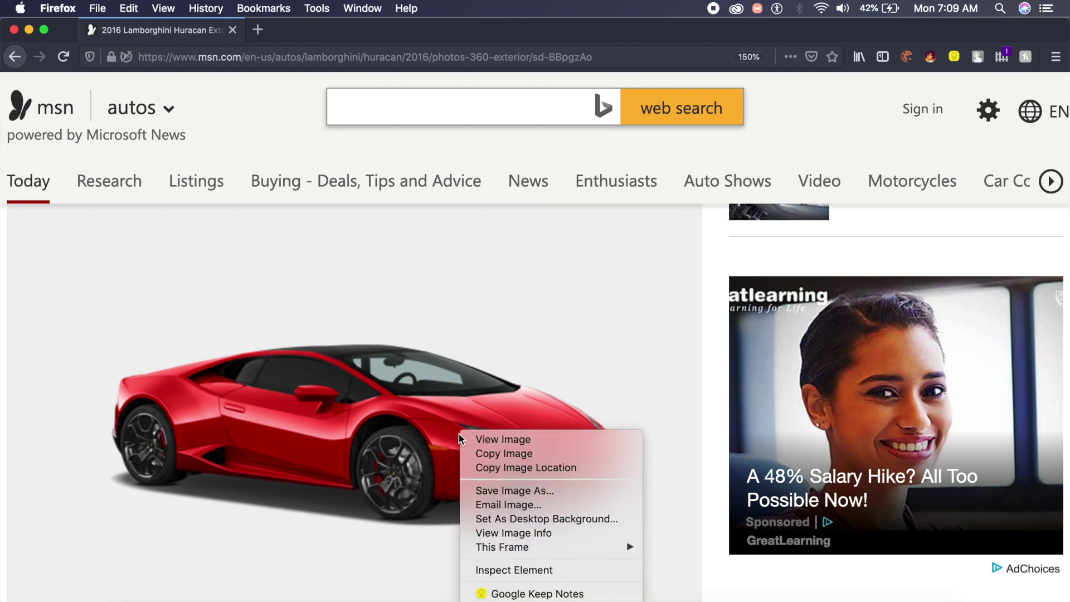
{"action": "left_click", "coordinate": [518, 492]}
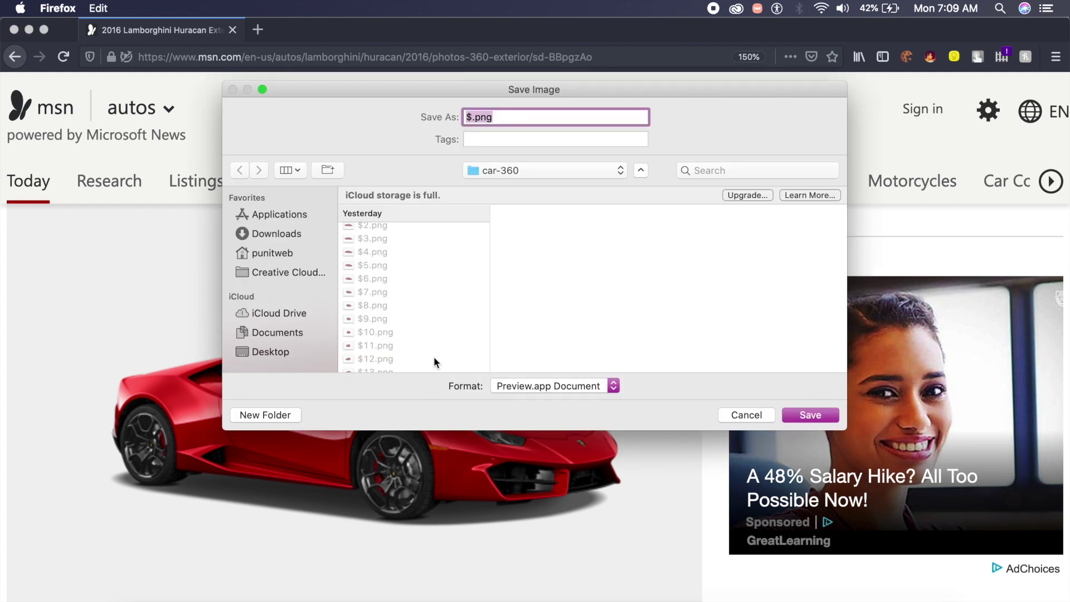
{"action": "scroll", "coordinate": [401, 303], "scroll_direction": "up", "scroll_amount": 2}
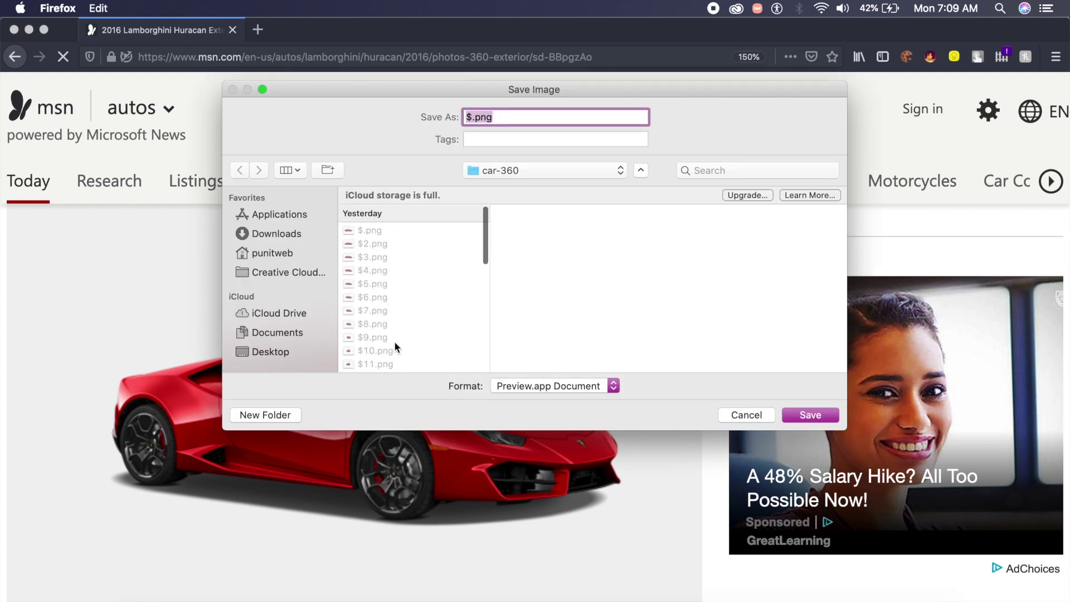
{"action": "scroll", "coordinate": [394, 345], "scroll_direction": "down", "scroll_amount": 5}
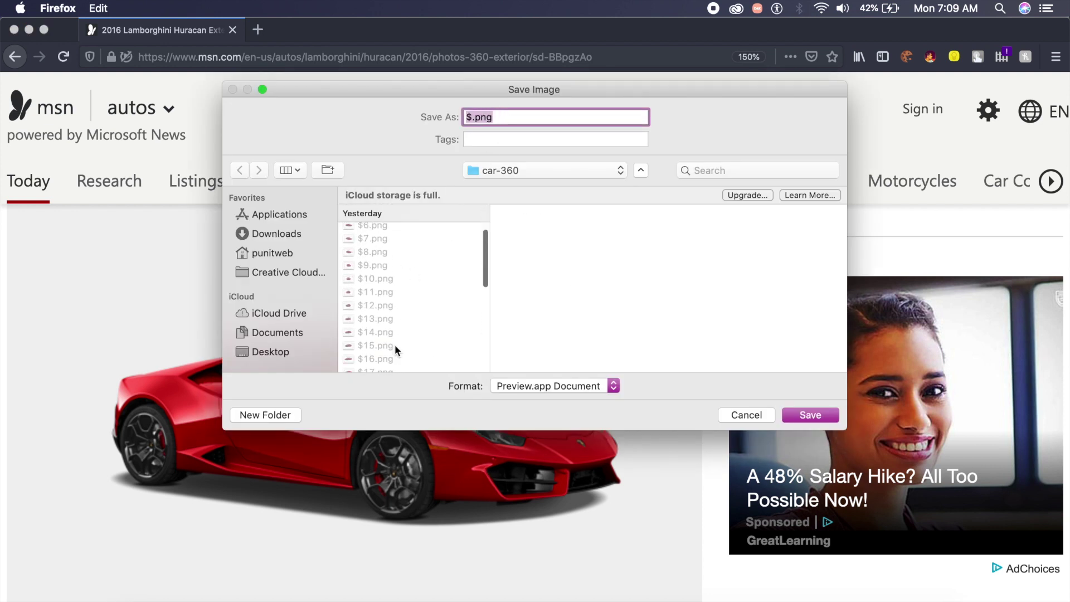
{"action": "left_click", "coordinate": [733, 417]}
Rotate the Huracan to a rear three-quarter view, dismissing stray image menus, and return to final-360.
{"action": "left_click_drag", "start_coordinate": [522, 439], "coordinate": [545, 439]}
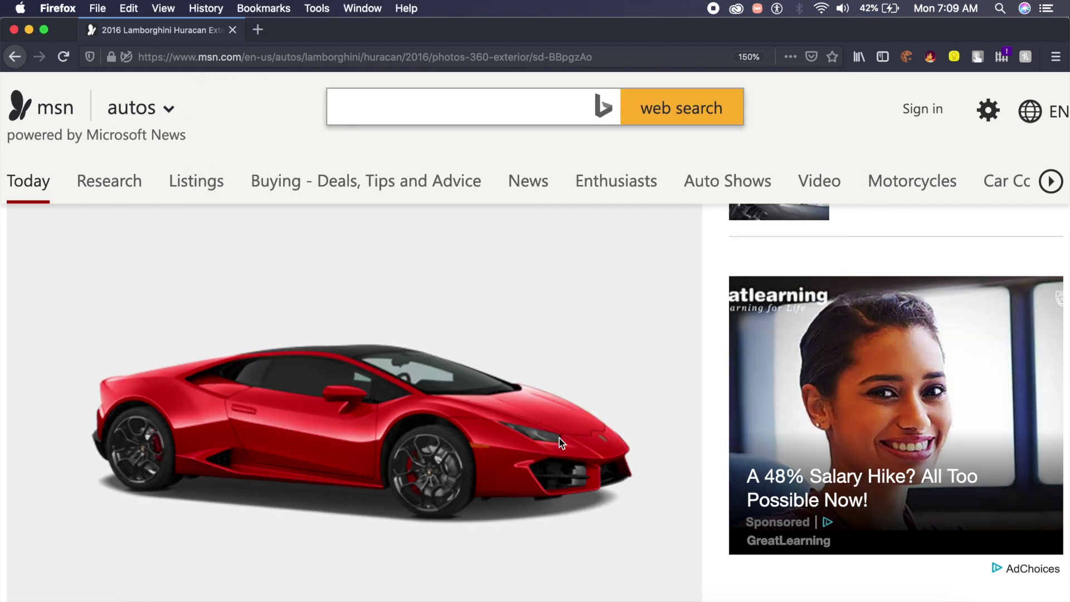
{"action": "right_click", "coordinate": [559, 438]}
{"action": "left_click", "coordinate": [477, 468]}
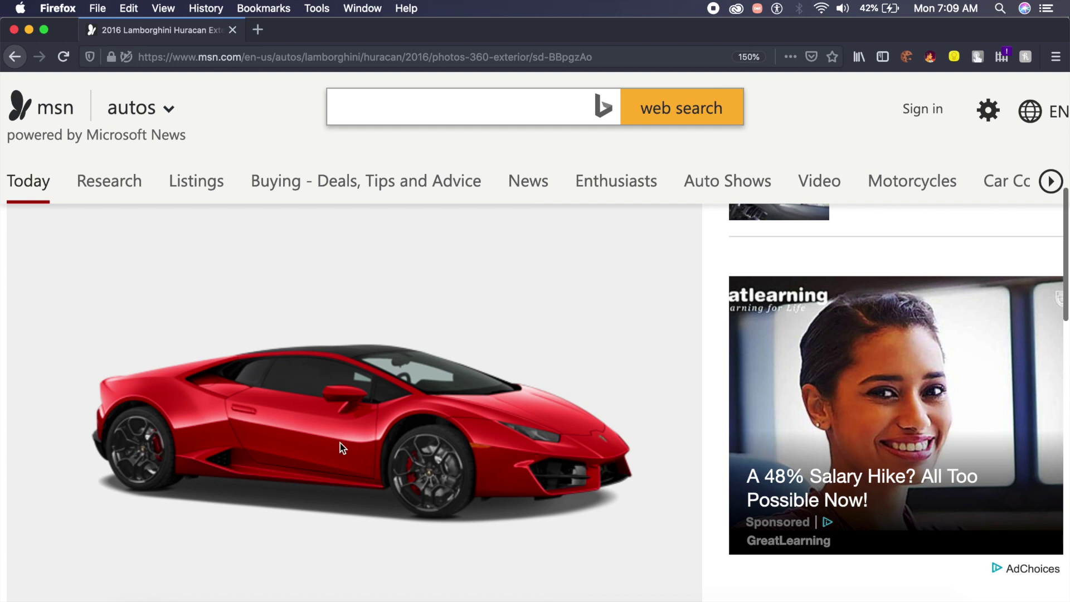
{"action": "left_click_drag", "start_coordinate": [343, 448], "coordinate": [564, 419]}
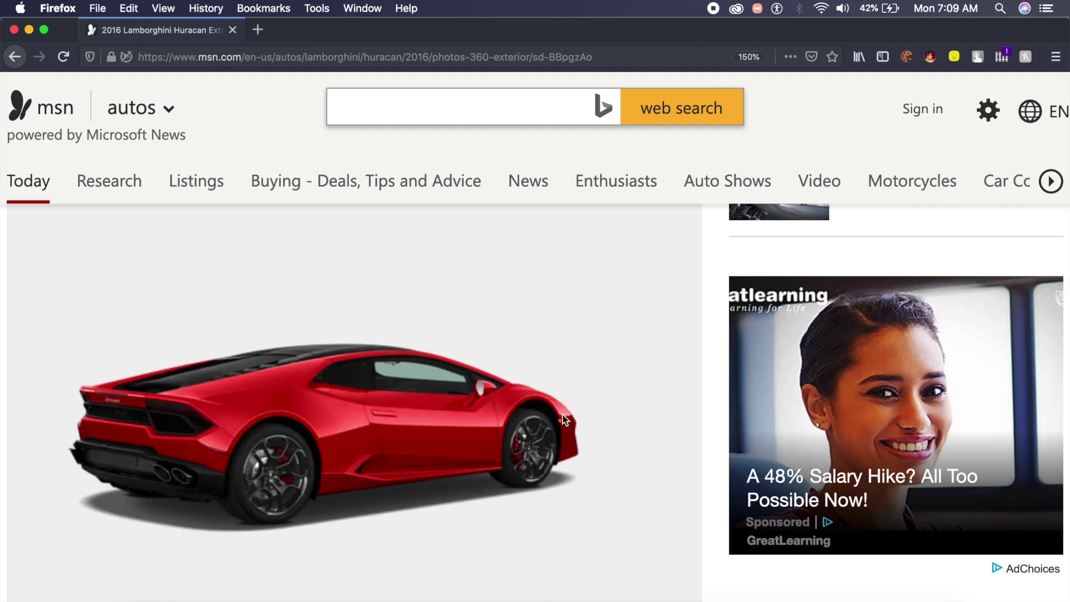
{"action": "right_click", "coordinate": [332, 462]}
{"action": "left_click", "coordinate": [280, 468]}
{"action": "left_click_drag", "start_coordinate": [337, 454], "coordinate": [326, 464]}
{"action": "right_click", "coordinate": [324, 459]}
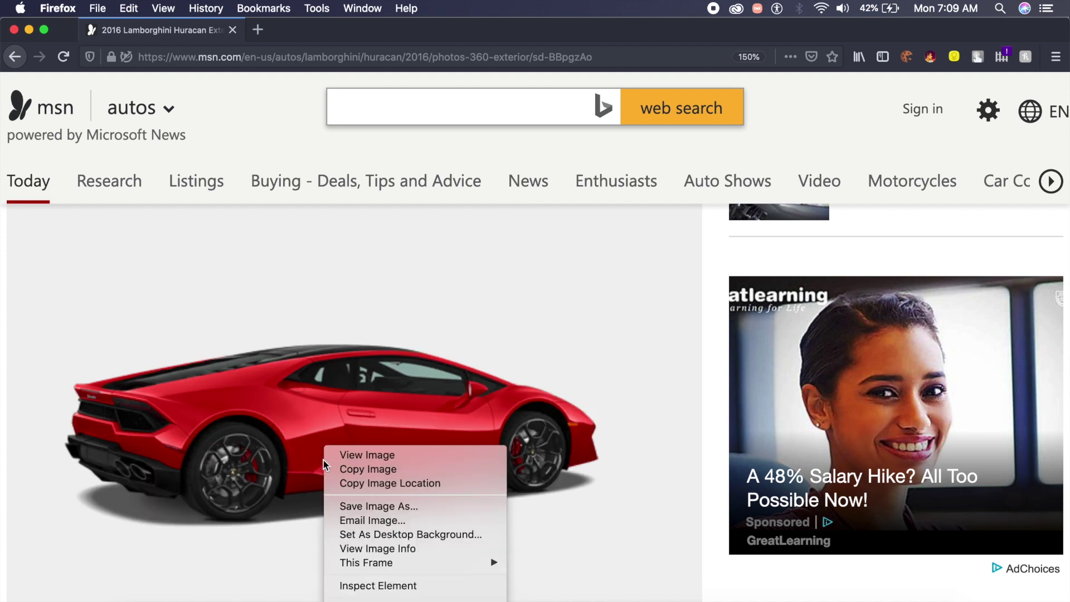
{"action": "left_click", "coordinate": [266, 422]}
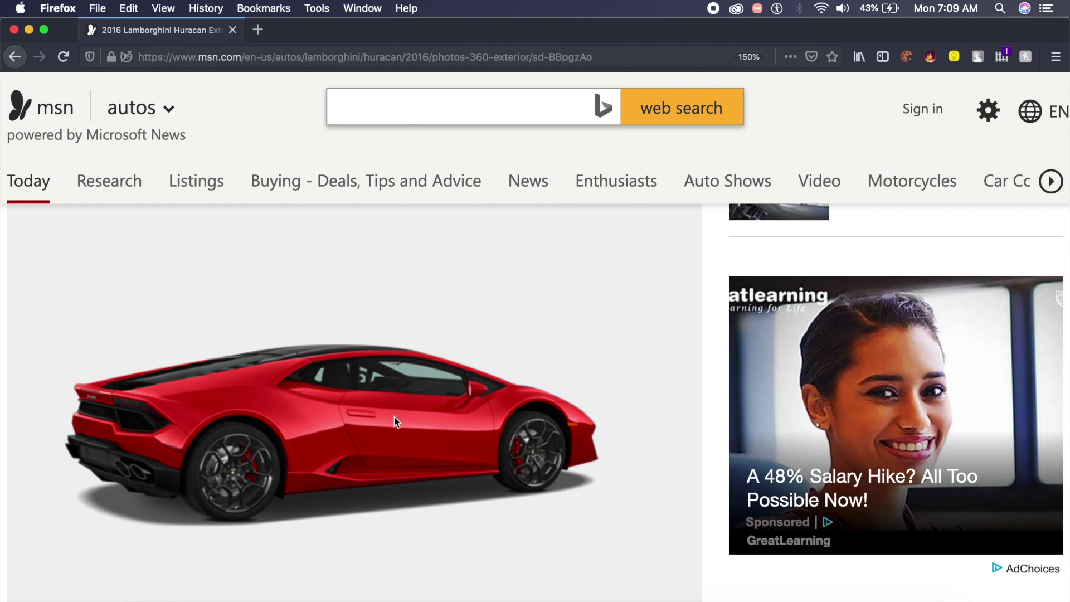
{"action": "key", "text": "super+Tab"}
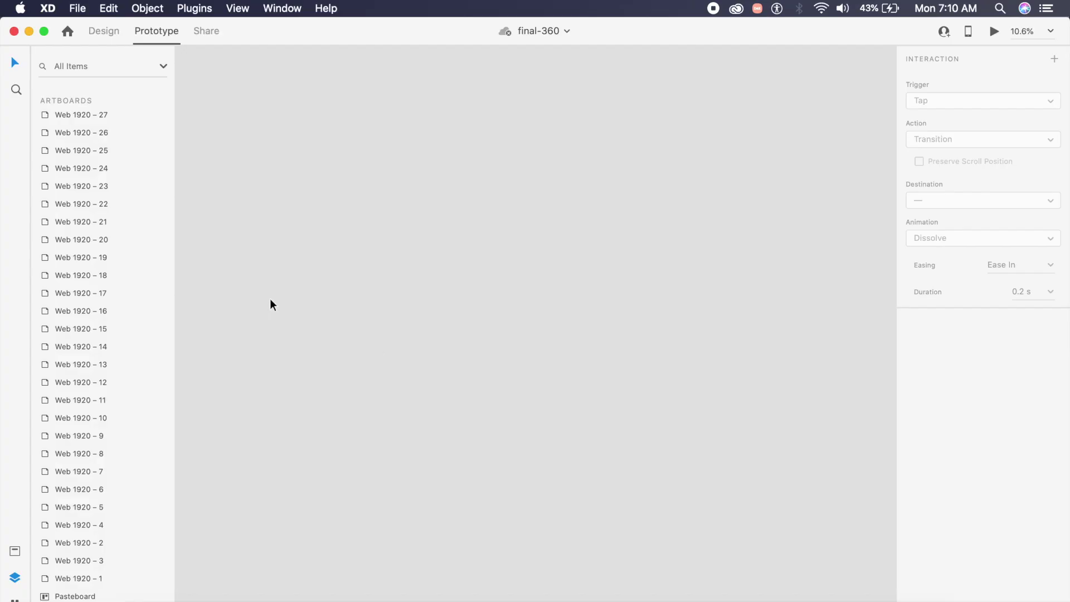
Add a Web 1920 (1920×1080) artboard, deleting an accidental Android Tablet artboard first.
{"action": "left_click", "coordinate": [103, 24]}
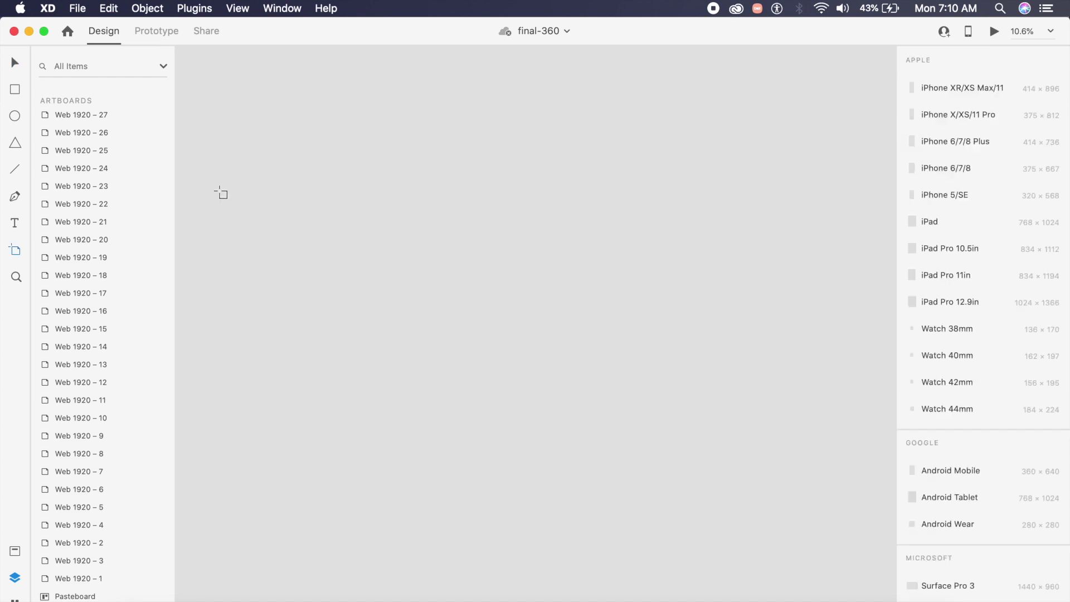
{"action": "left_click", "coordinate": [1064, 474]}
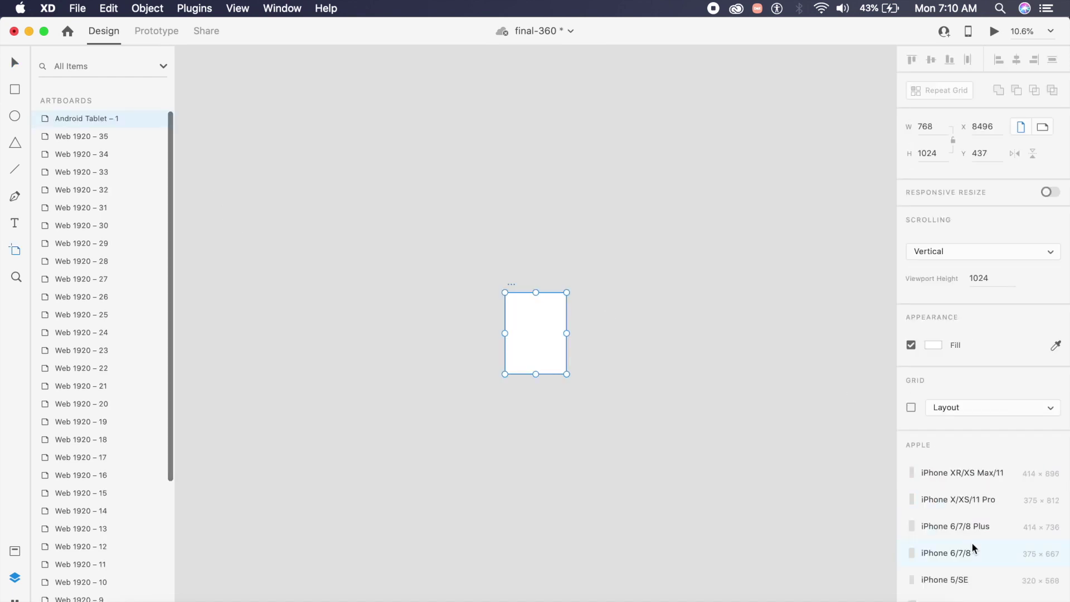
{"action": "key", "text": "Delete"}
{"action": "scroll", "coordinate": [1001, 407], "scroll_direction": "down", "scroll_amount": 3}
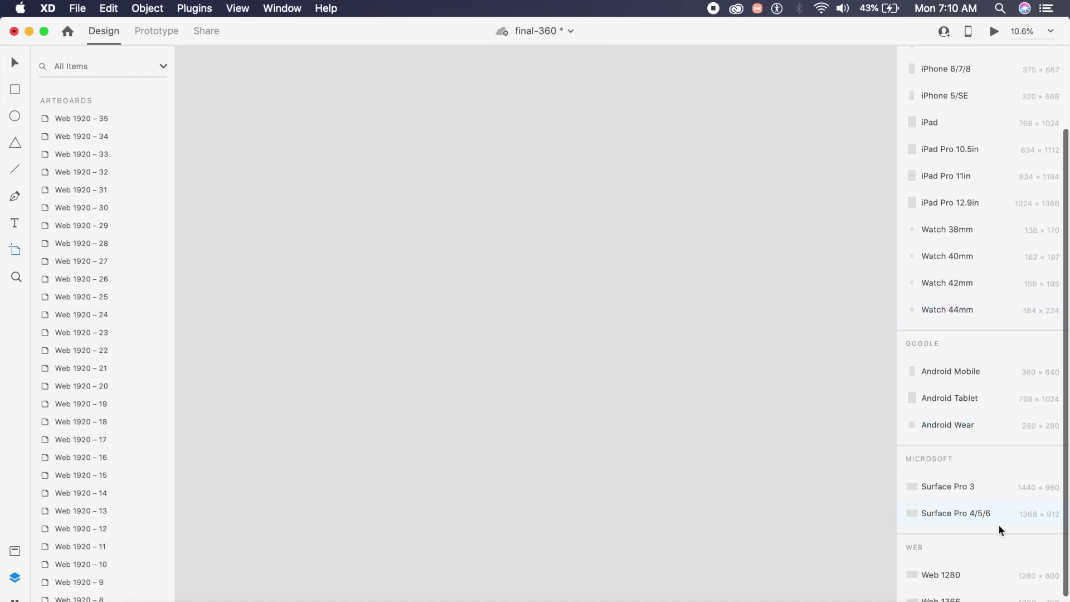
{"action": "scroll", "coordinate": [974, 583], "scroll_direction": "down", "scroll_amount": 2}
{"action": "left_click", "coordinate": [974, 593]}
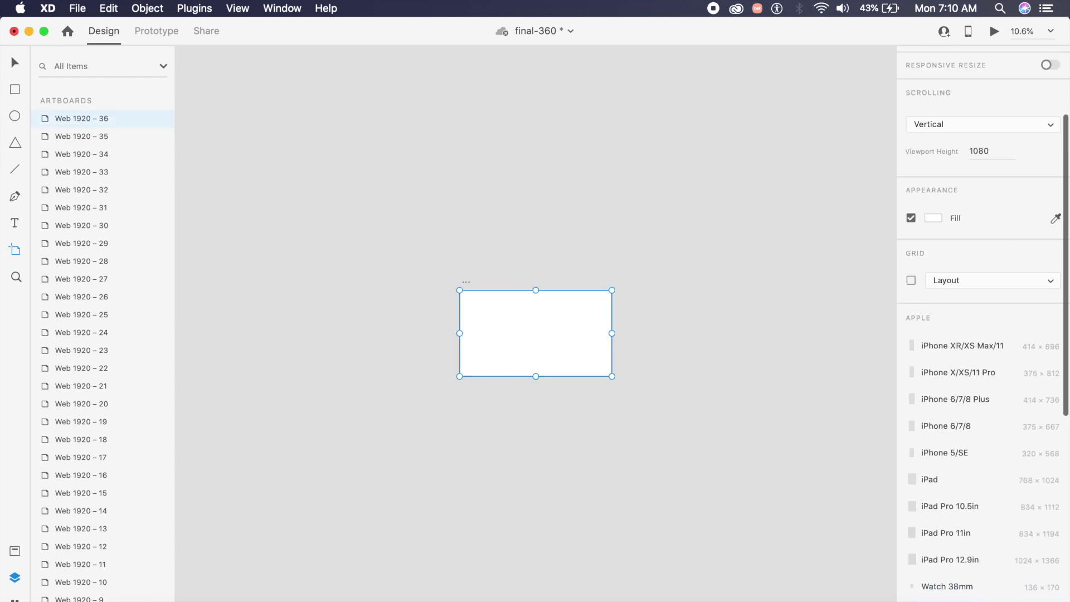
{"action": "key", "text": "v"}
{"action": "scroll", "coordinate": [544, 270], "scroll_direction": "up", "scroll_amount": 5}
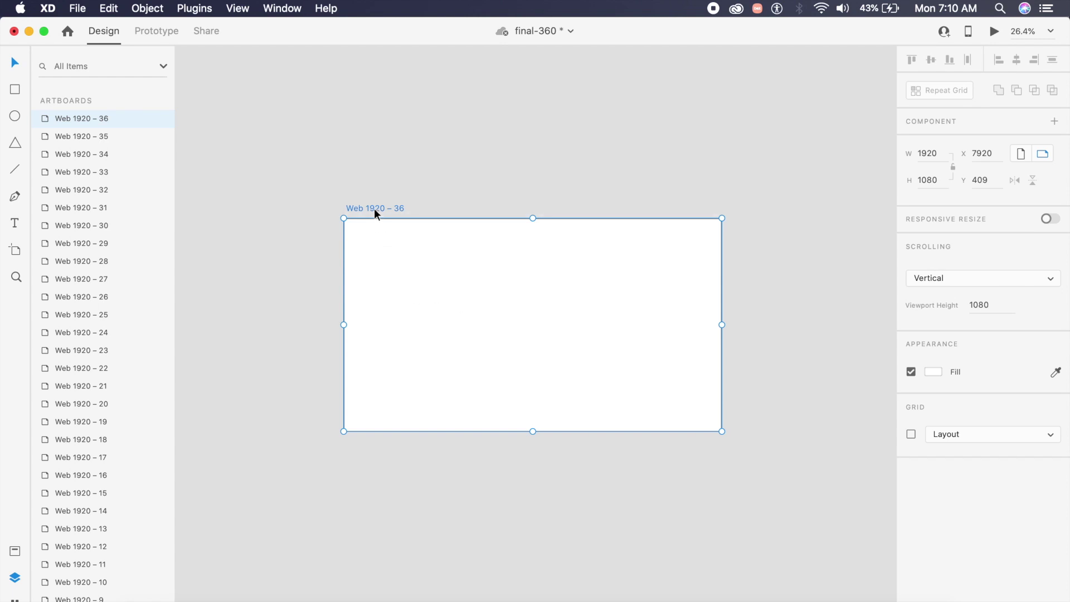
Change the artboard fill to a linear gradient running top-left to bottom-right.
{"action": "left_click", "coordinate": [932, 371]}
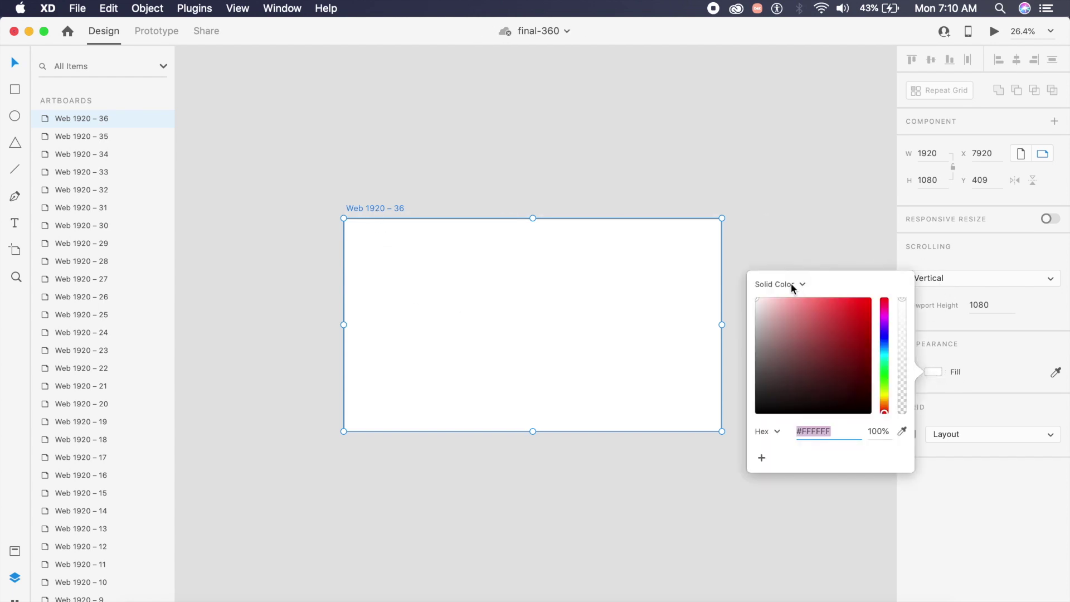
{"action": "left_click", "coordinate": [786, 282]}
{"action": "left_click", "coordinate": [774, 294]}
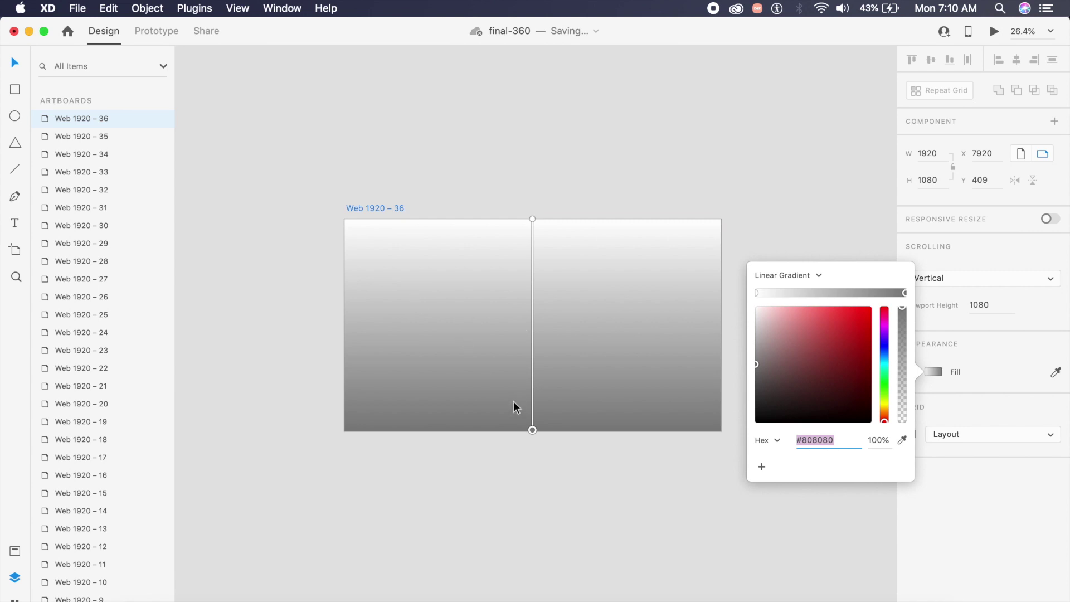
{"action": "left_click_drag", "start_coordinate": [532, 430], "coordinate": [729, 433]}
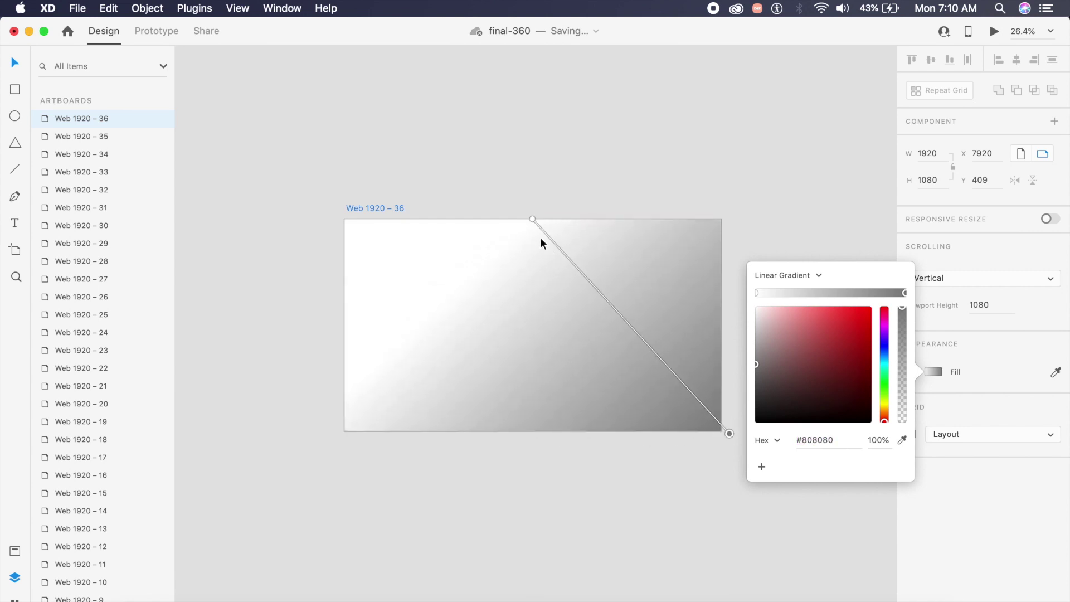
{"action": "left_click_drag", "start_coordinate": [532, 220], "coordinate": [345, 212]}
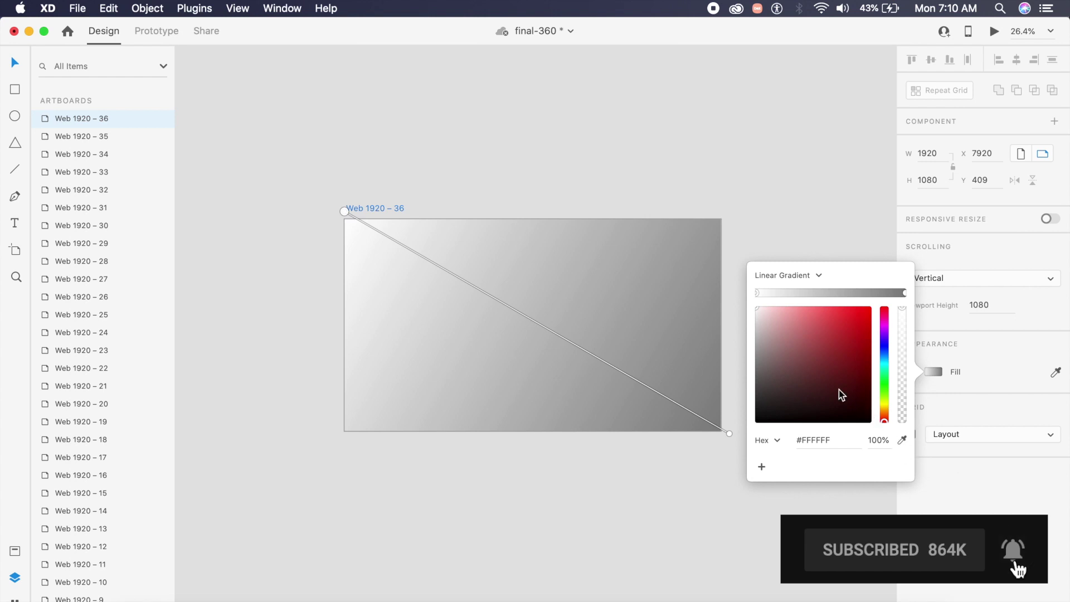
Set the gradient stops to dark grey and red #C10101, extending the end past the corner.
{"action": "left_click_drag", "start_coordinate": [842, 395], "coordinate": [742, 398]}
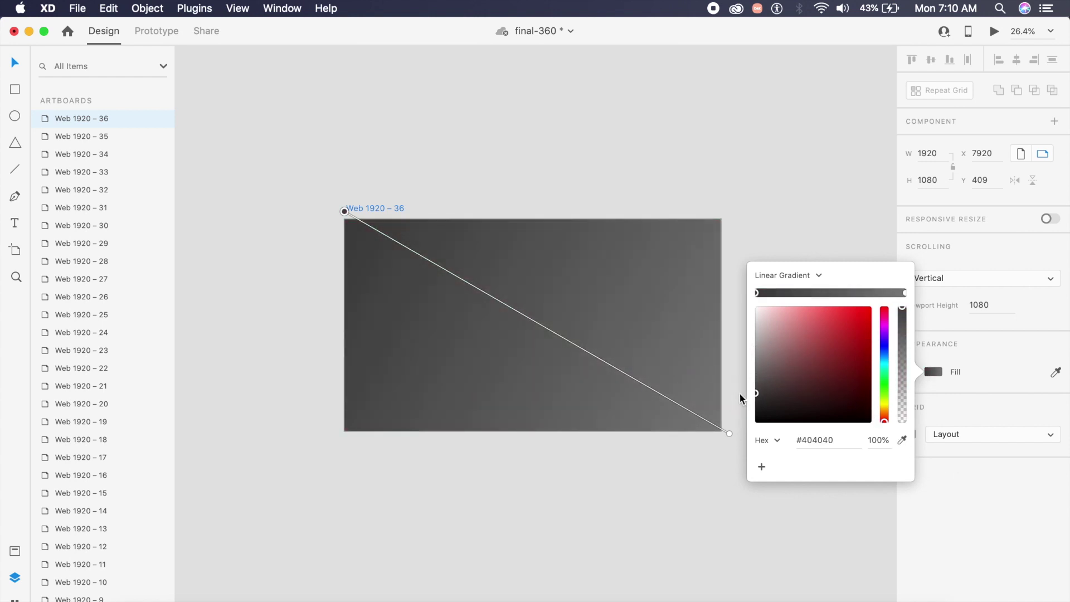
{"action": "left_click", "coordinate": [905, 293]}
{"action": "mouse_move", "coordinate": [852, 331]}
{"action": "left_mouse_down"}
{"action": "mouse_move", "coordinate": [845, 315]}
{"action": "mouse_move", "coordinate": [872, 354]}
{"action": "mouse_move", "coordinate": [872, 338]}
{"action": "left_mouse_up"}
{"action": "left_click_drag", "start_coordinate": [729, 434], "coordinate": [826, 508]}
{"action": "left_click", "coordinate": [585, 479]}
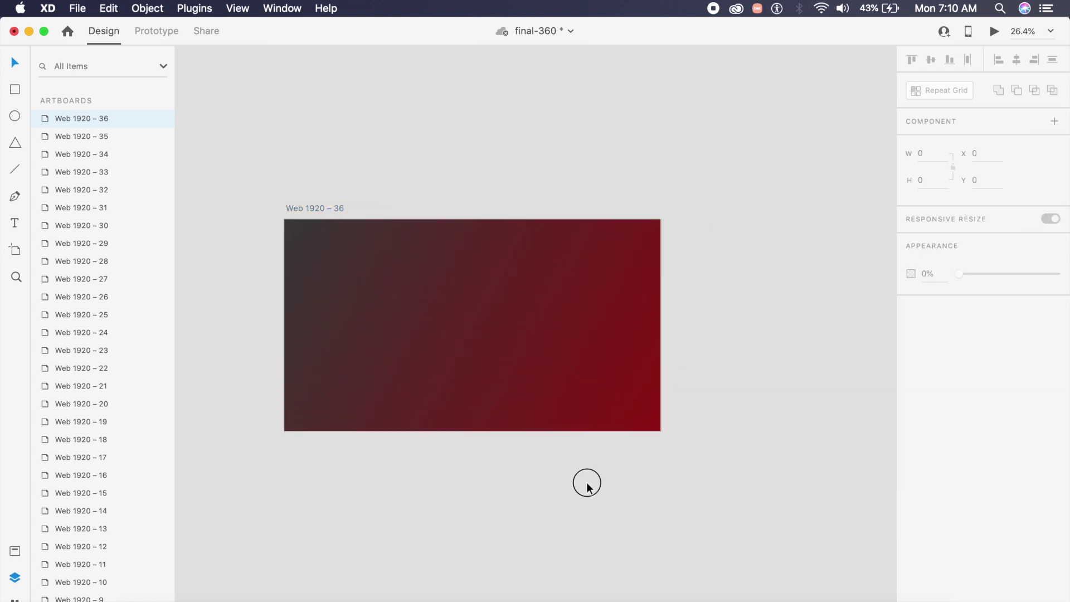
{"action": "scroll", "coordinate": [467, 412], "scroll_direction": "up", "scroll_amount": 3}
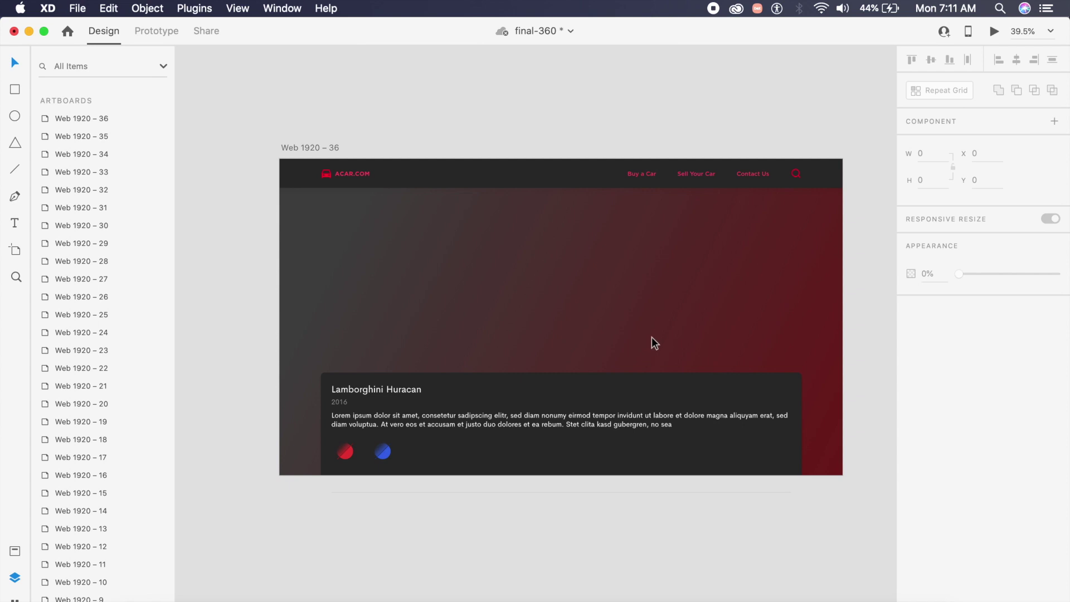
Draw a white rectangle above the Huracan card on Web 1920 – 36 and raise its top edge.
{"action": "scroll", "coordinate": [650, 342], "scroll_direction": "up", "scroll_amount": 2}
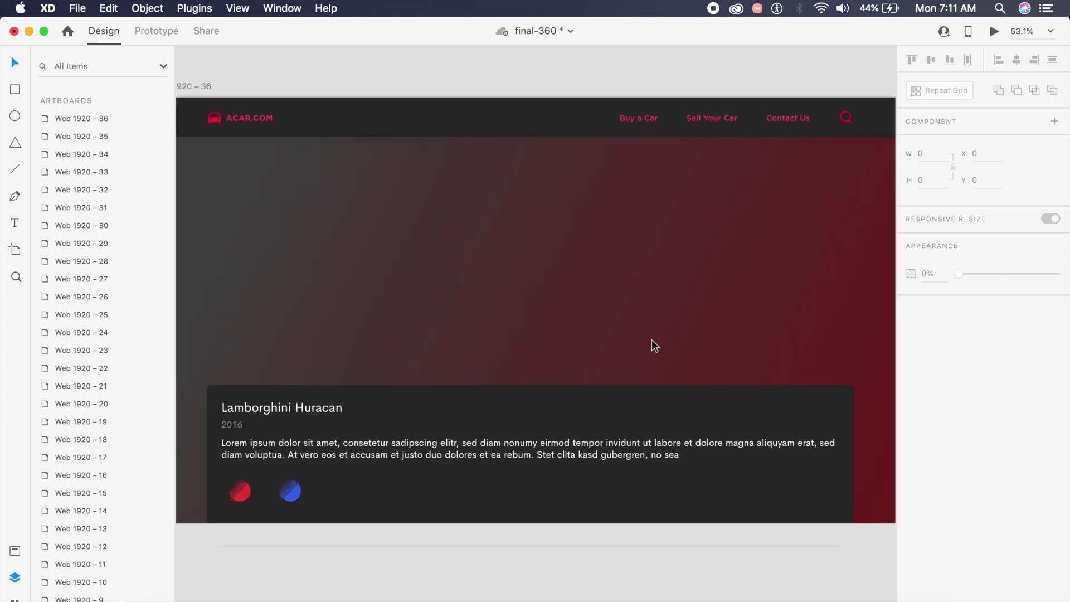
{"action": "scroll", "coordinate": [652, 340], "scroll_direction": "down", "scroll_amount": 2}
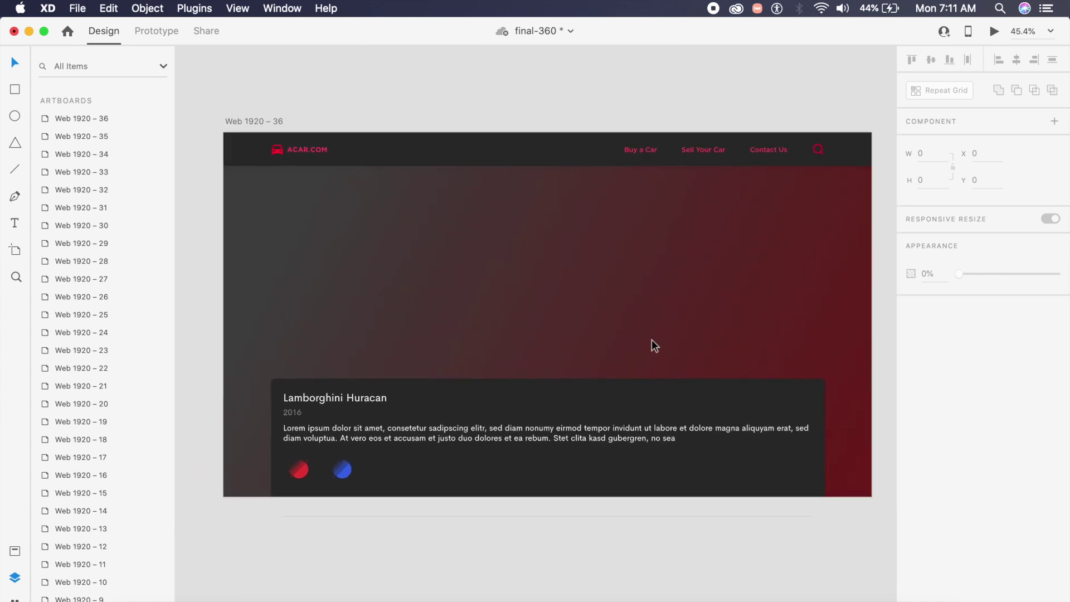
{"action": "left_click", "coordinate": [408, 300]}
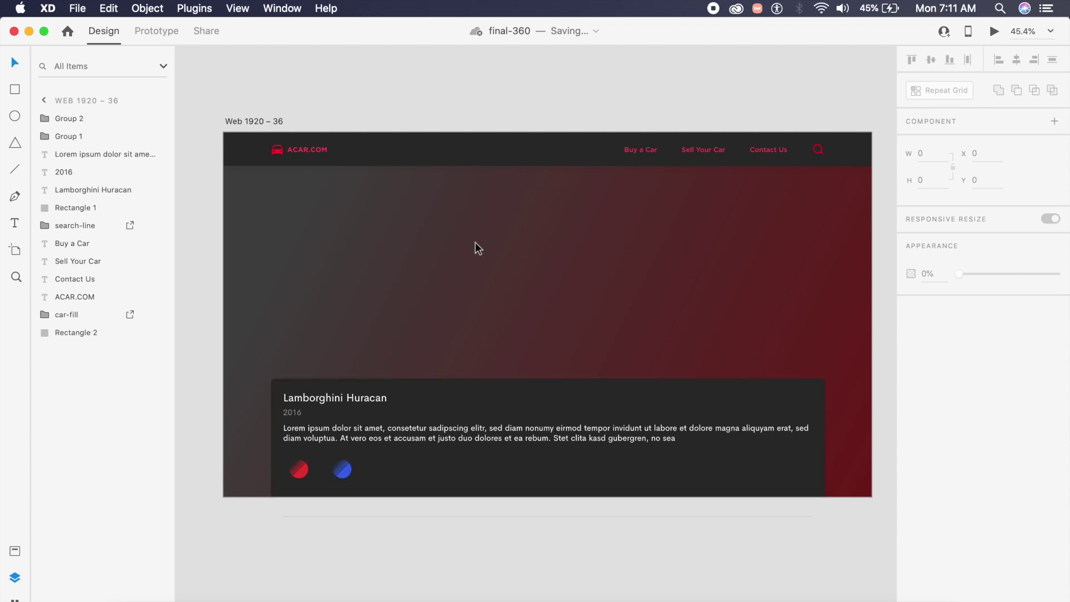
{"action": "key", "text": "r"}
{"action": "left_click_drag", "start_coordinate": [301, 214], "coordinate": [739, 341]}
{"action": "key", "text": "Escape"}
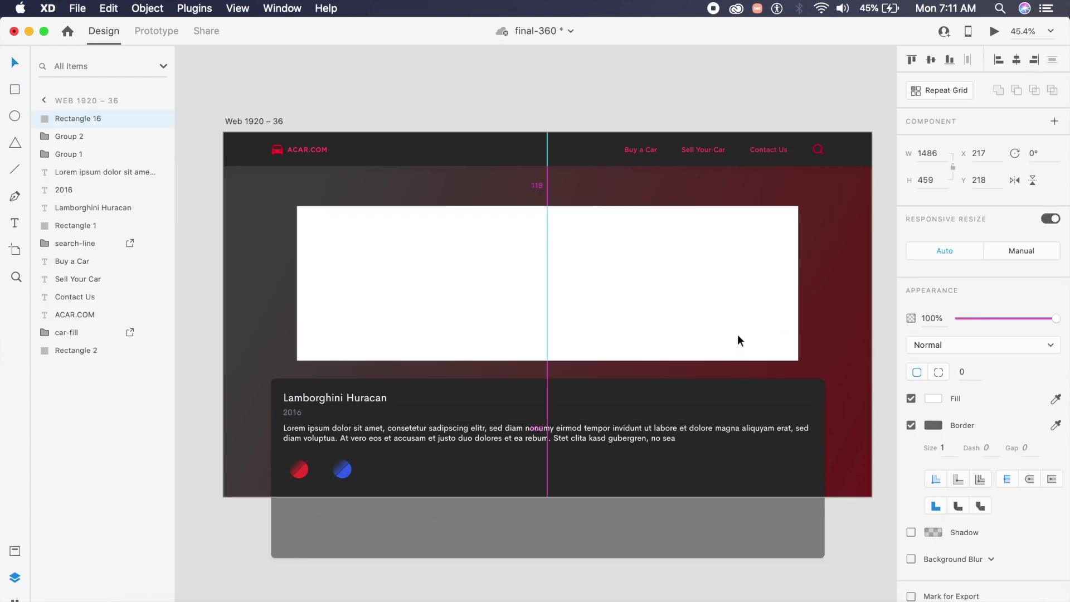
{"action": "left_click_drag", "start_coordinate": [547, 203], "coordinate": [548, 196]}
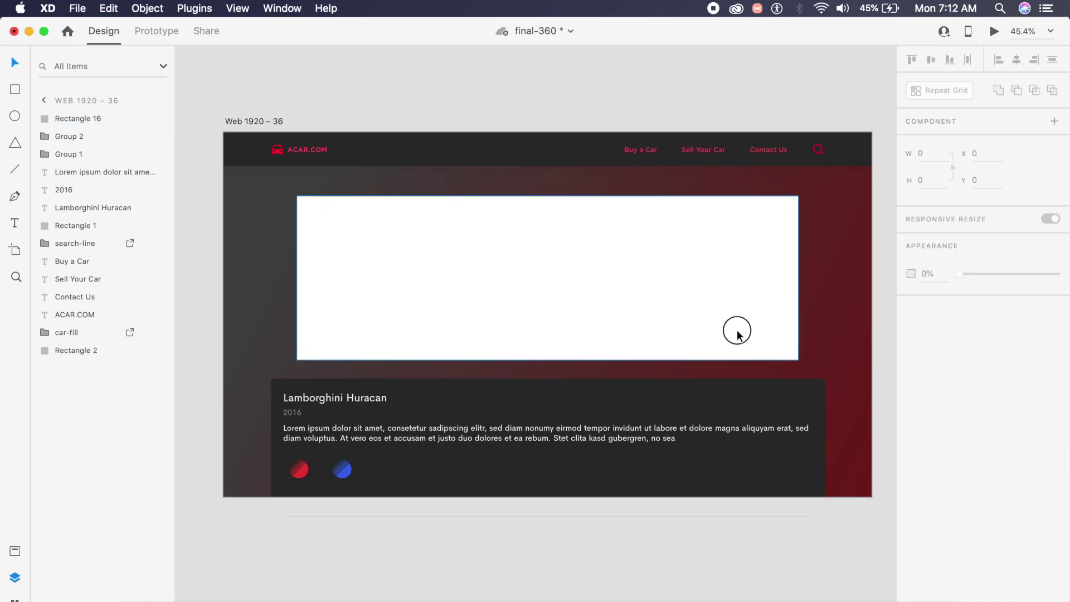
{"action": "key", "text": "Escape"}
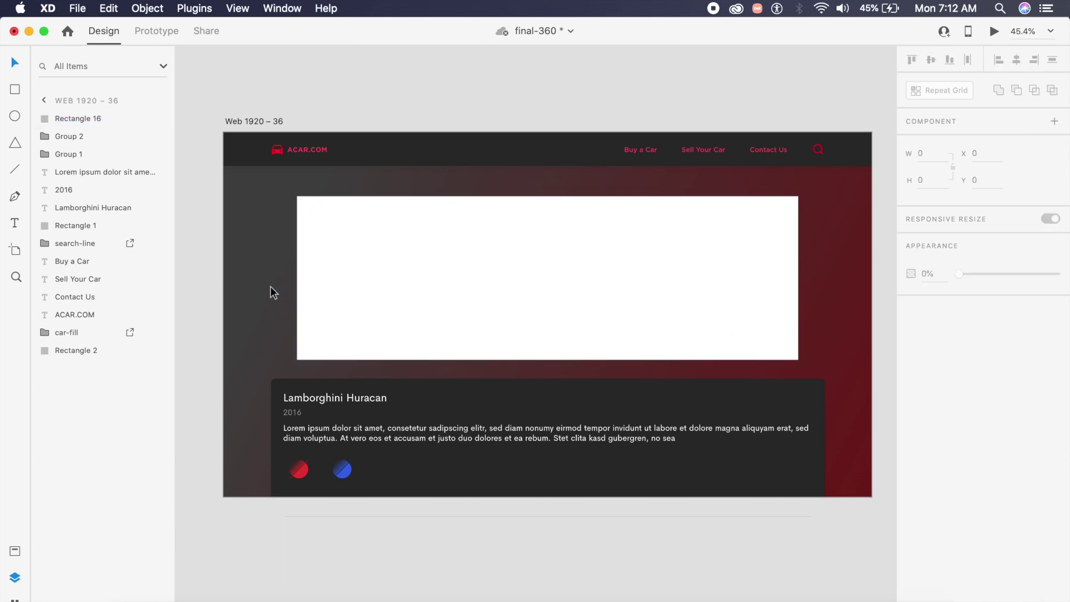
Drag $.png from the car-360 folder into the white rectangle and save the document.
{"action": "left_click", "coordinate": [143, 599]}
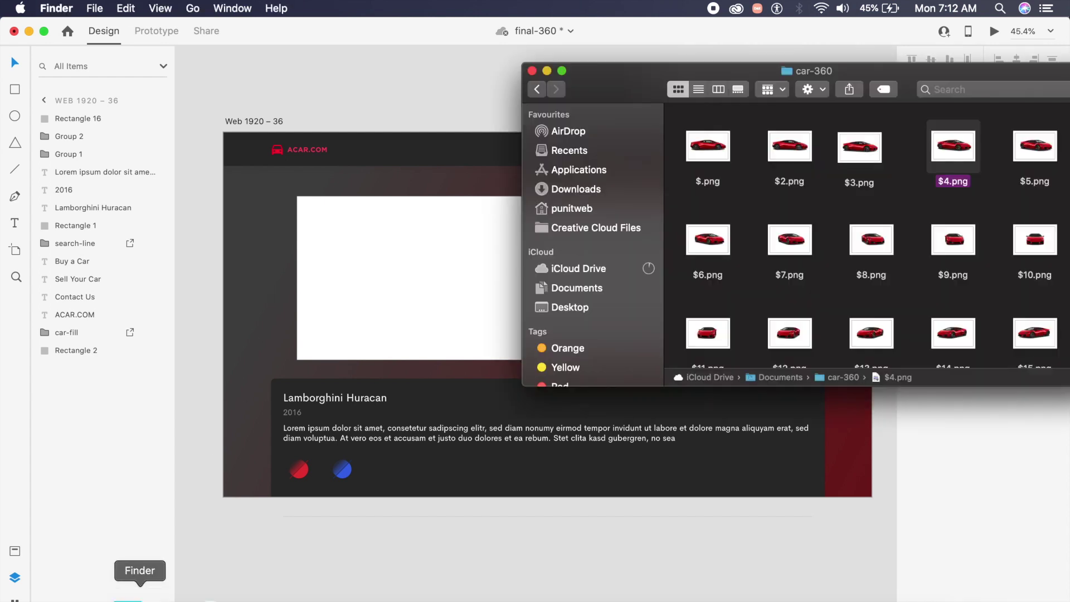
{"action": "left_click_drag", "start_coordinate": [711, 71], "coordinate": [739, 94]}
{"action": "left_click", "coordinate": [776, 211]}
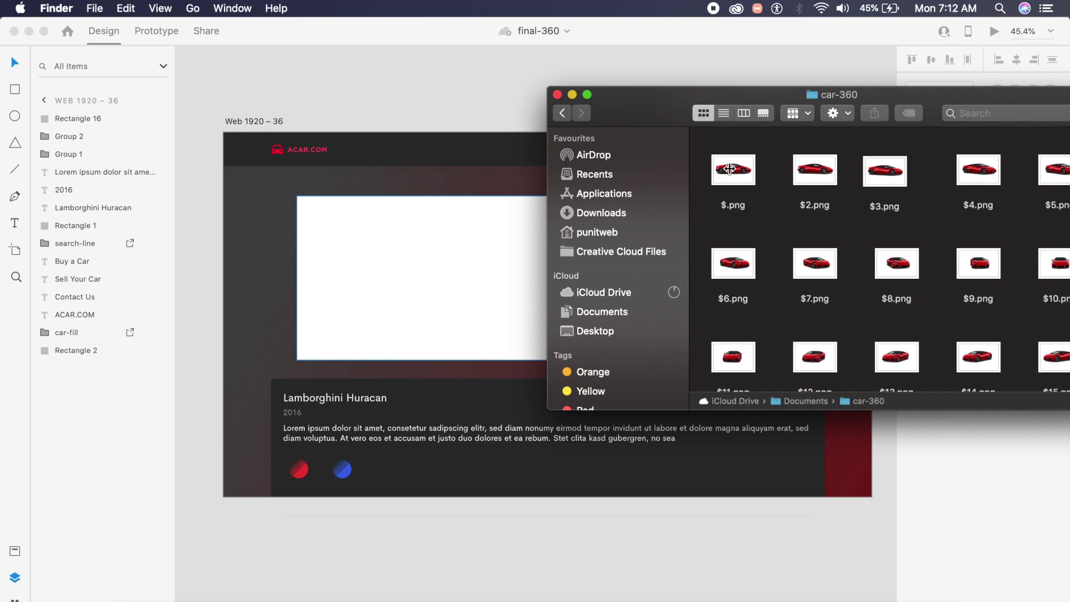
{"action": "left_click", "coordinate": [737, 169]}
{"action": "left_click_drag", "start_coordinate": [744, 185], "coordinate": [477, 256]}
{"action": "left_click", "coordinate": [254, 301]}
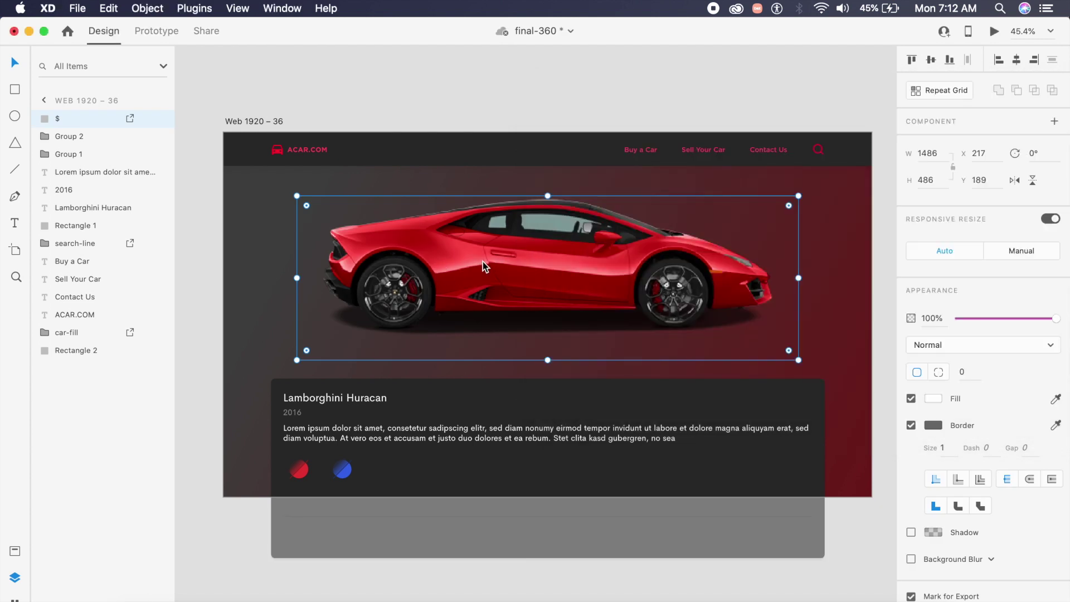
{"action": "key", "text": "super+s"}
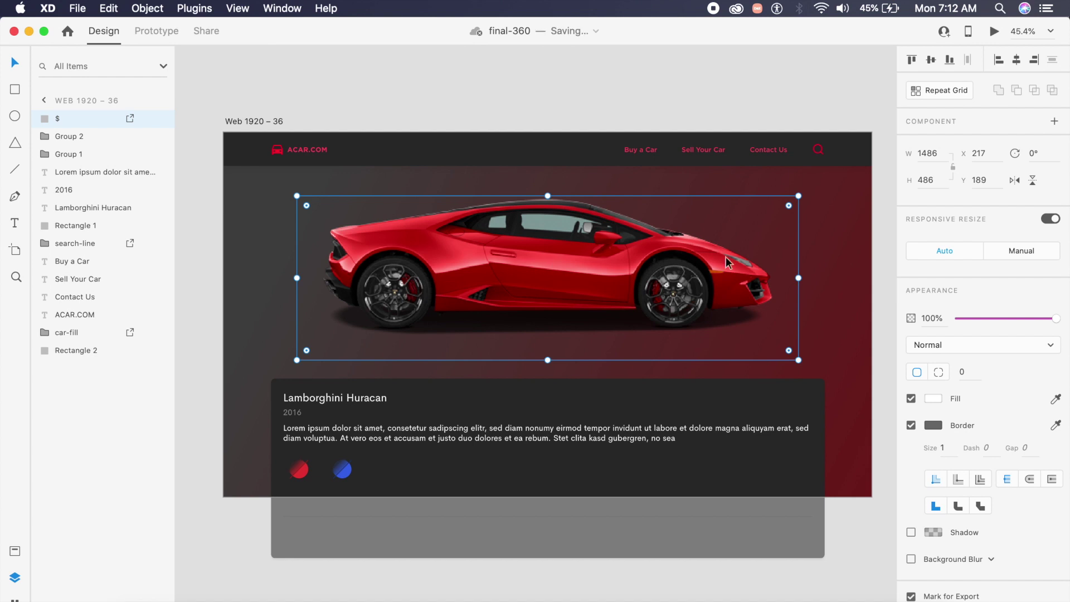
Turn off the $ car image's border, save, and convert it to a component with Cmd+K.
{"action": "left_click", "coordinate": [910, 424]}
{"action": "left_click", "coordinate": [855, 341]}
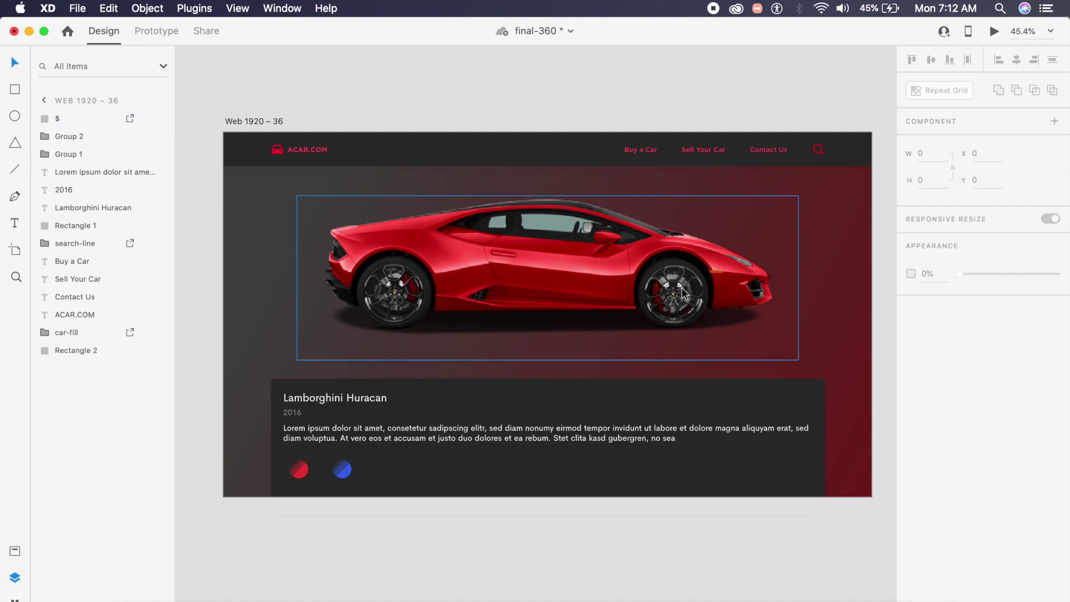
{"action": "left_click", "coordinate": [683, 294]}
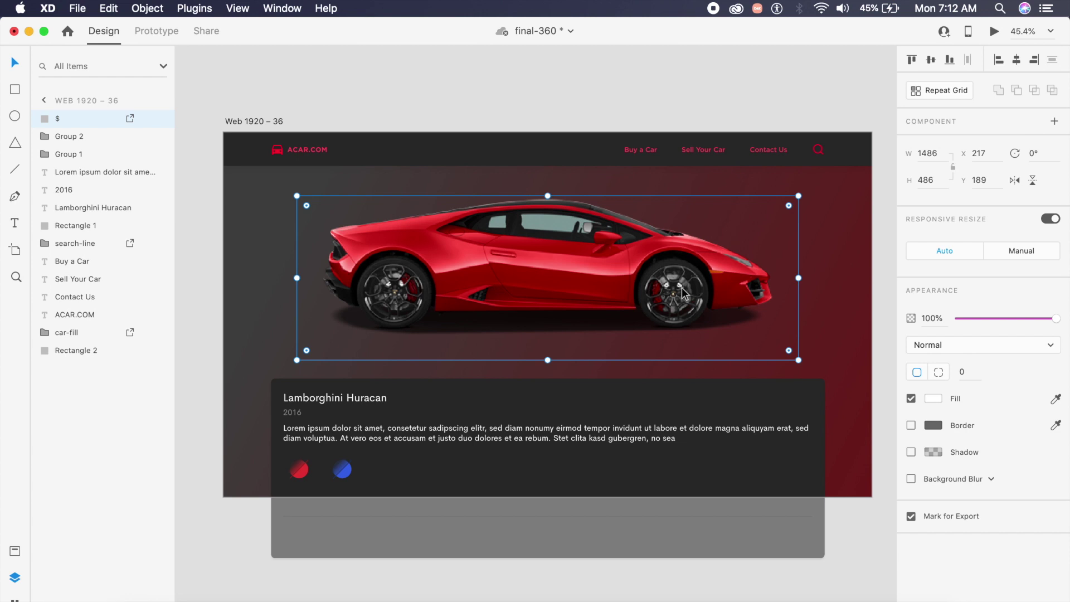
{"action": "key", "text": "super+s"}
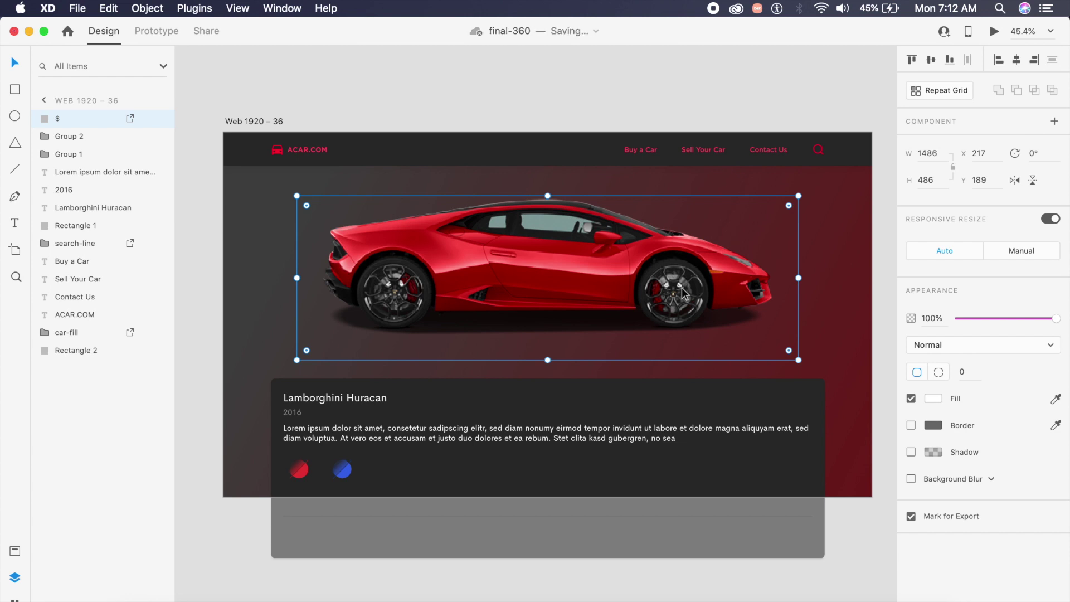
{"action": "key", "text": "super+k"}
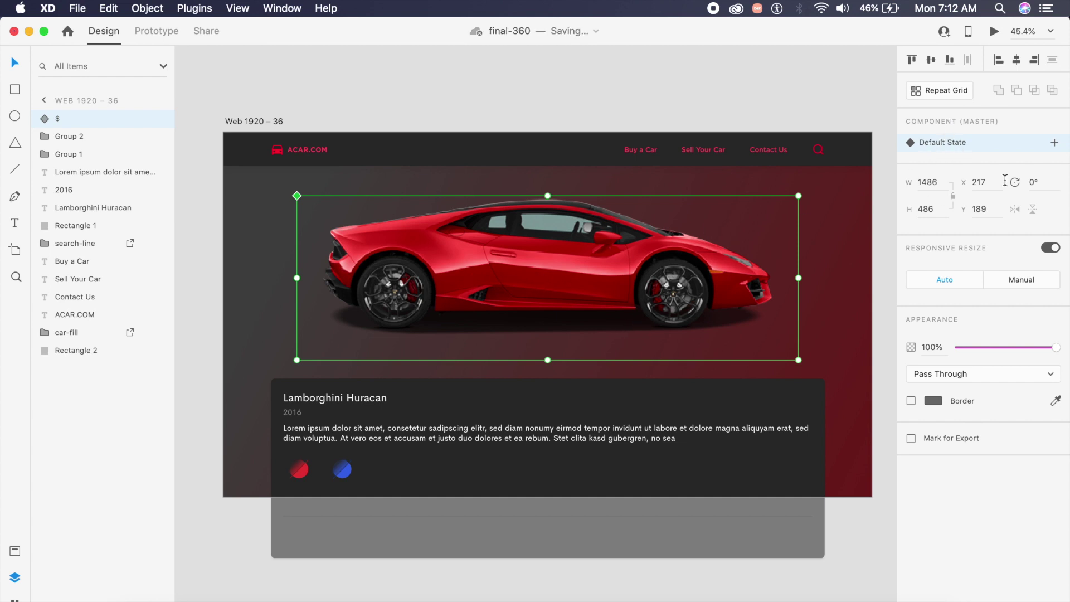
Add a new component state named State 2 to the car component.
{"action": "left_click", "coordinate": [1054, 143]}
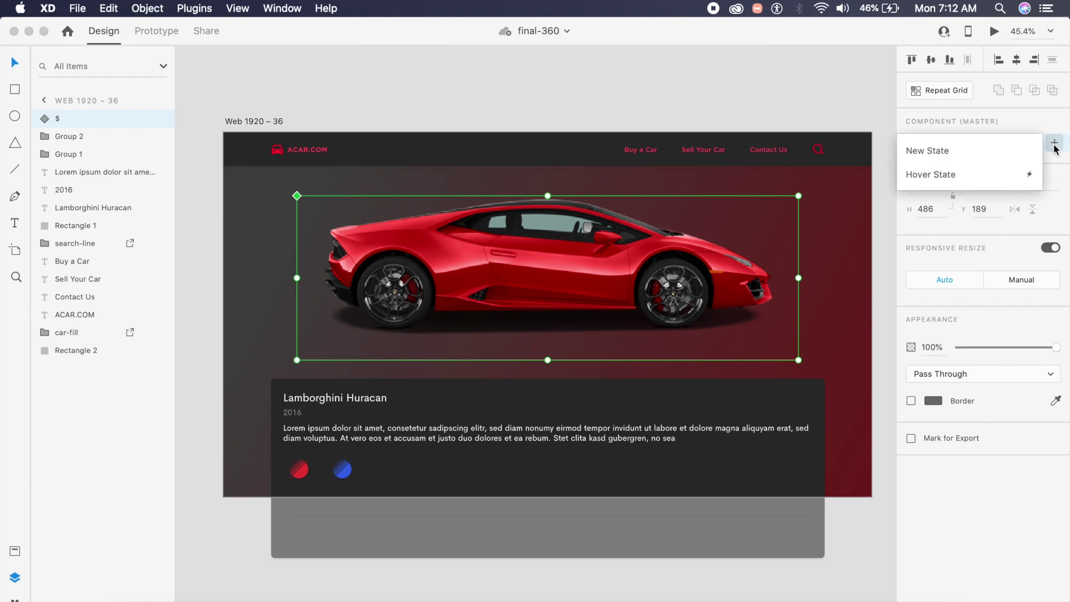
{"action": "left_click", "coordinate": [968, 149]}
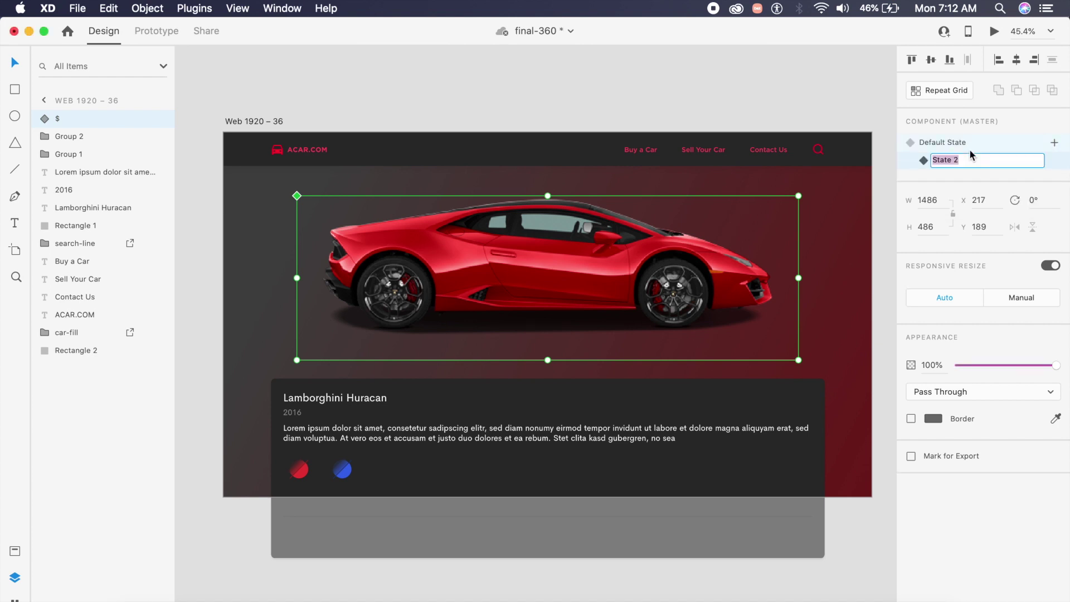
{"action": "key", "text": "Return"}
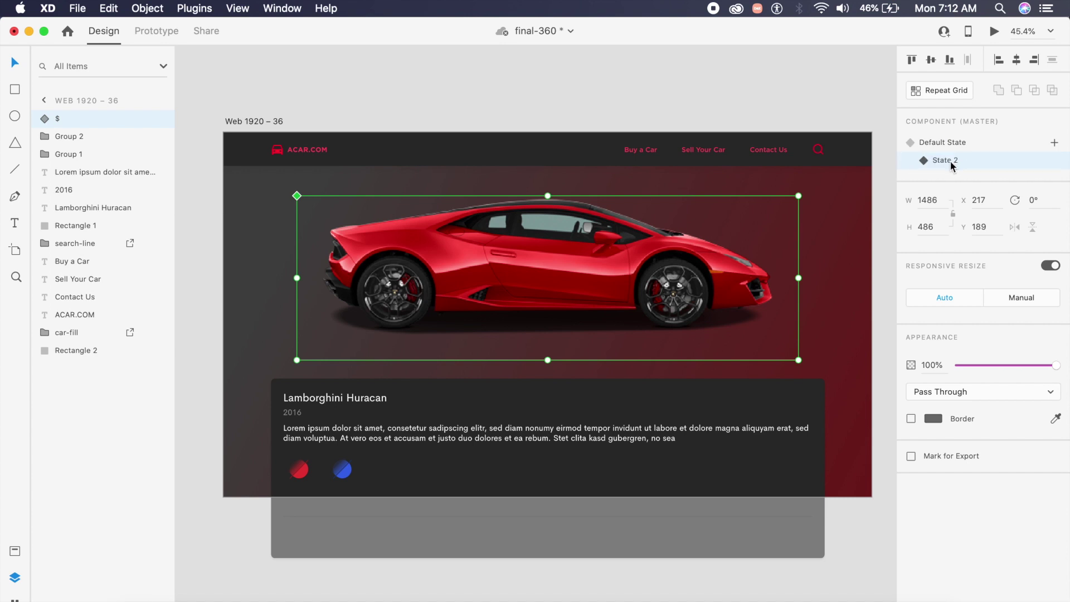
Fill State 2's car shape with $2.png from car-360, then switch back to Default State.
{"action": "left_click", "coordinate": [140, 595]}
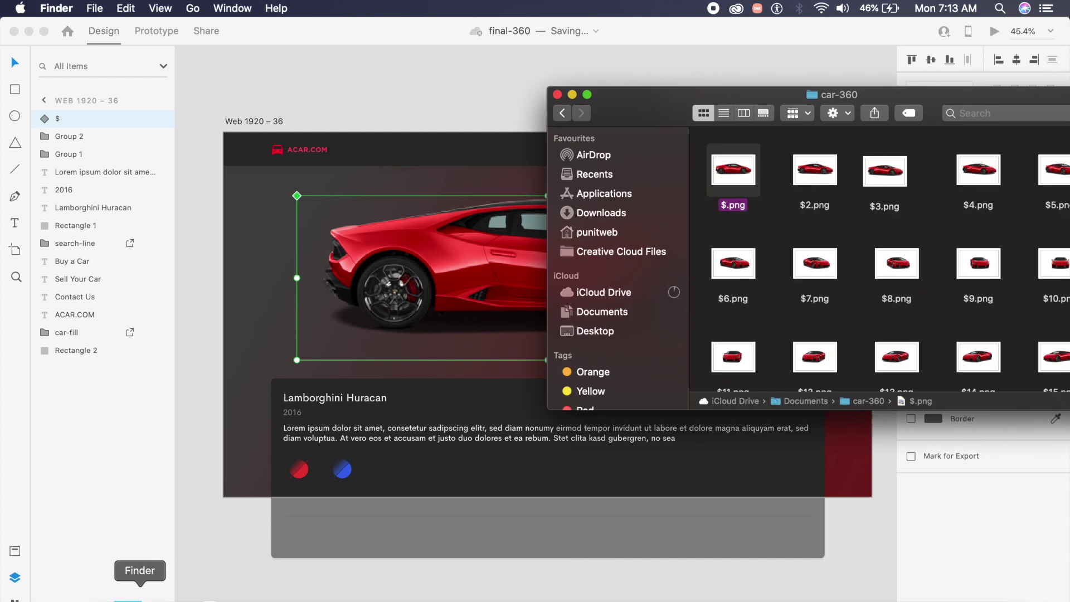
{"action": "left_click", "coordinate": [820, 176]}
{"action": "left_click_drag", "start_coordinate": [819, 178], "coordinate": [383, 297]}
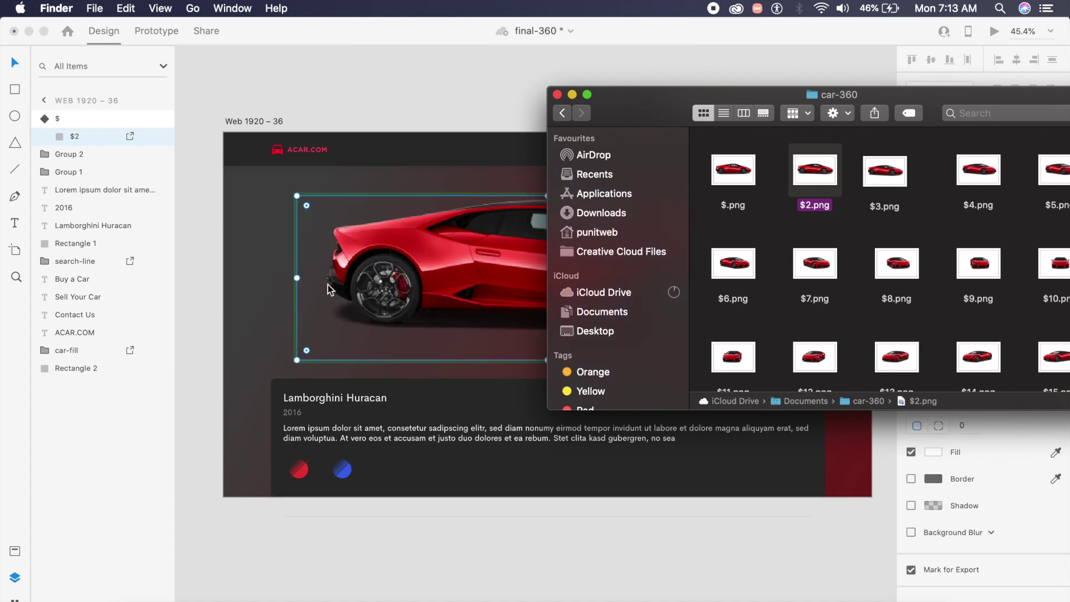
{"action": "left_click", "coordinate": [260, 258]}
{"action": "key", "text": "Escape"}
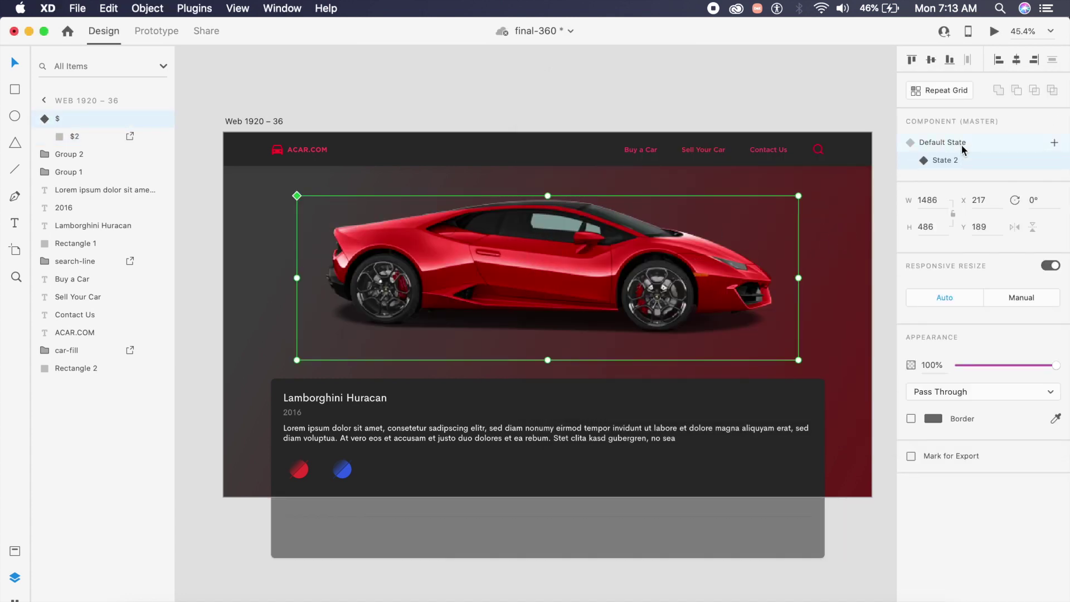
{"action": "left_click", "coordinate": [959, 142]}
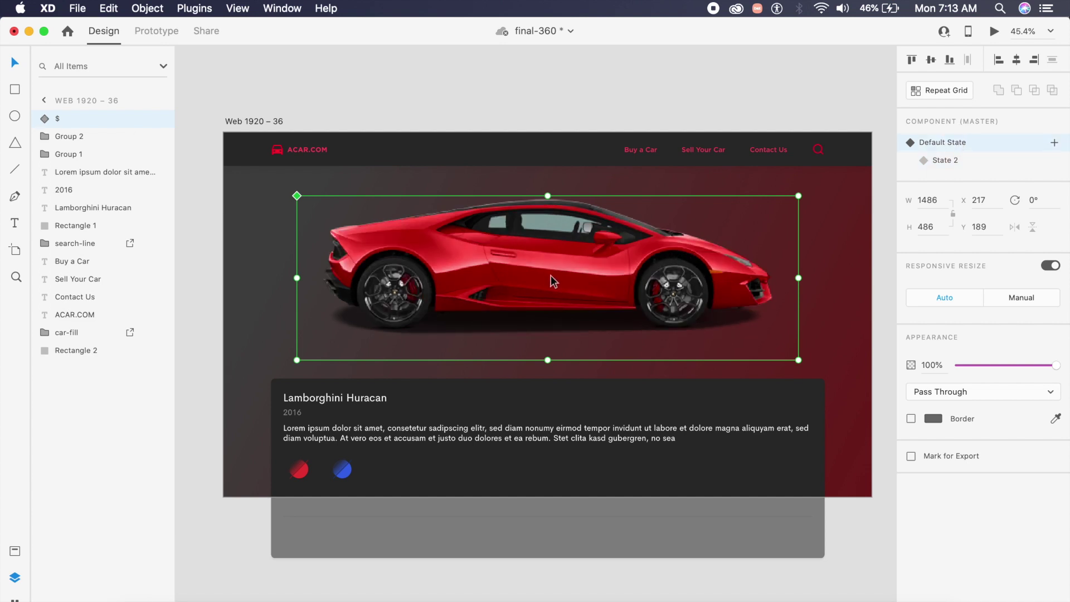
Add State 3 to the car component, swapping in the $3.png Lamborghini view.
{"action": "left_click", "coordinate": [938, 163]}
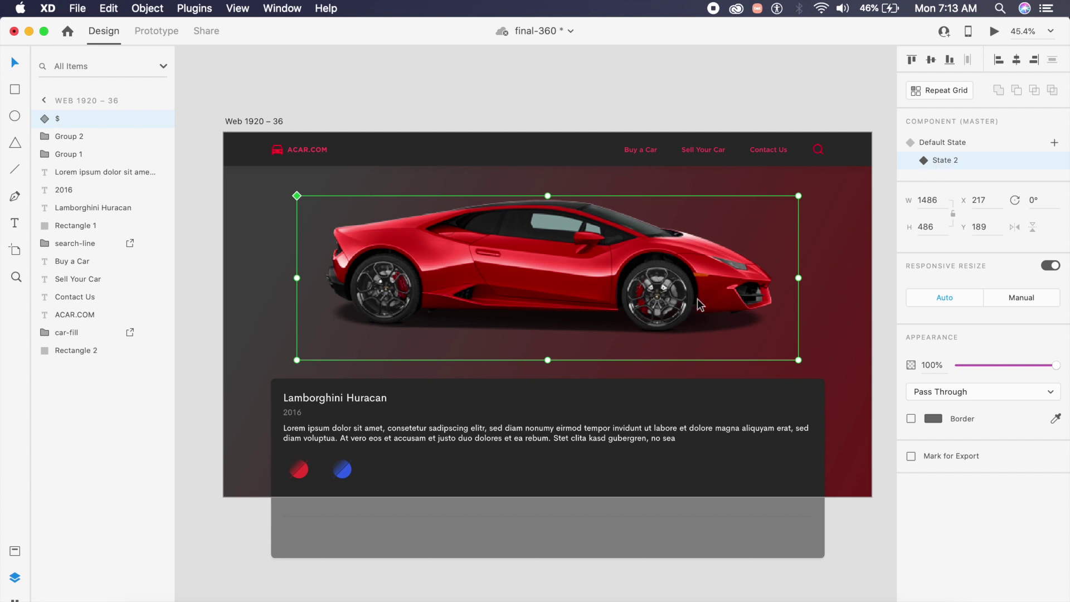
{"action": "left_click", "coordinate": [1054, 143]}
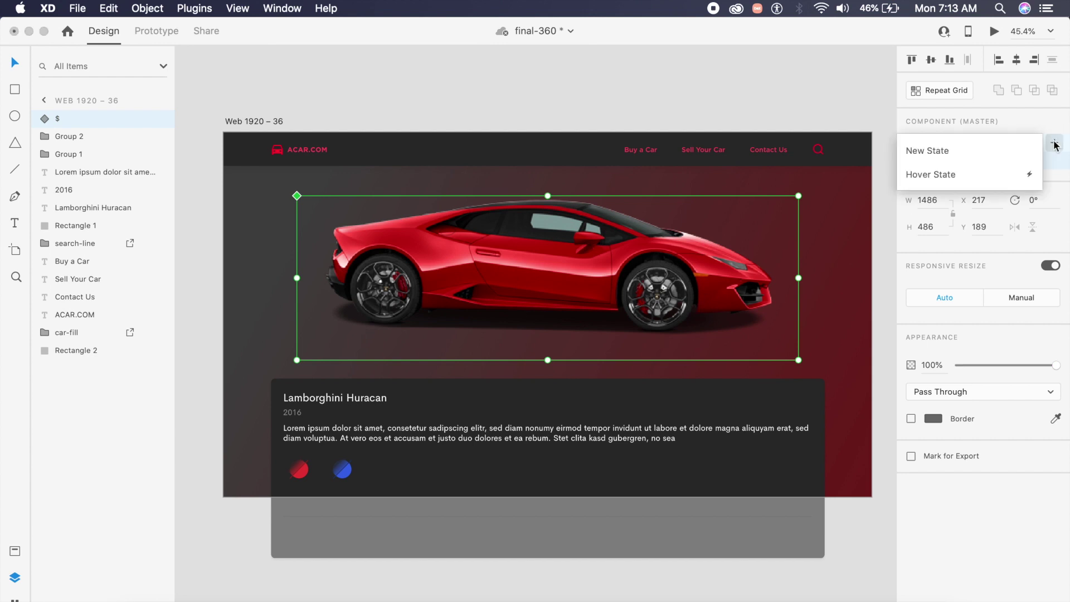
{"action": "left_click", "coordinate": [991, 146]}
{"action": "left_click", "coordinate": [908, 179]}
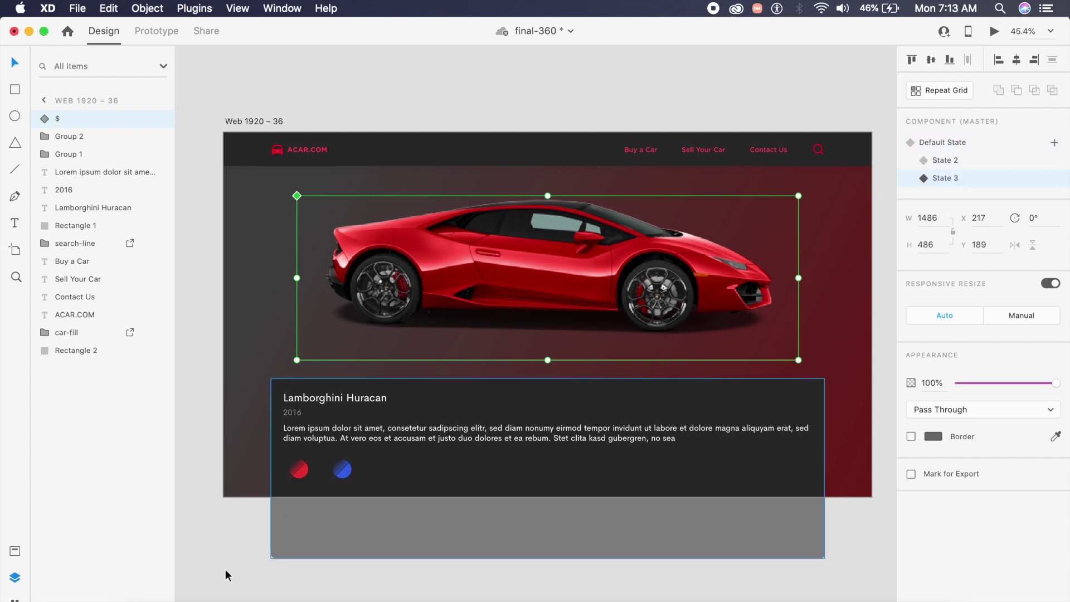
{"action": "left_click", "coordinate": [134, 594]}
{"action": "left_click_drag", "start_coordinate": [892, 174], "coordinate": [410, 312]}
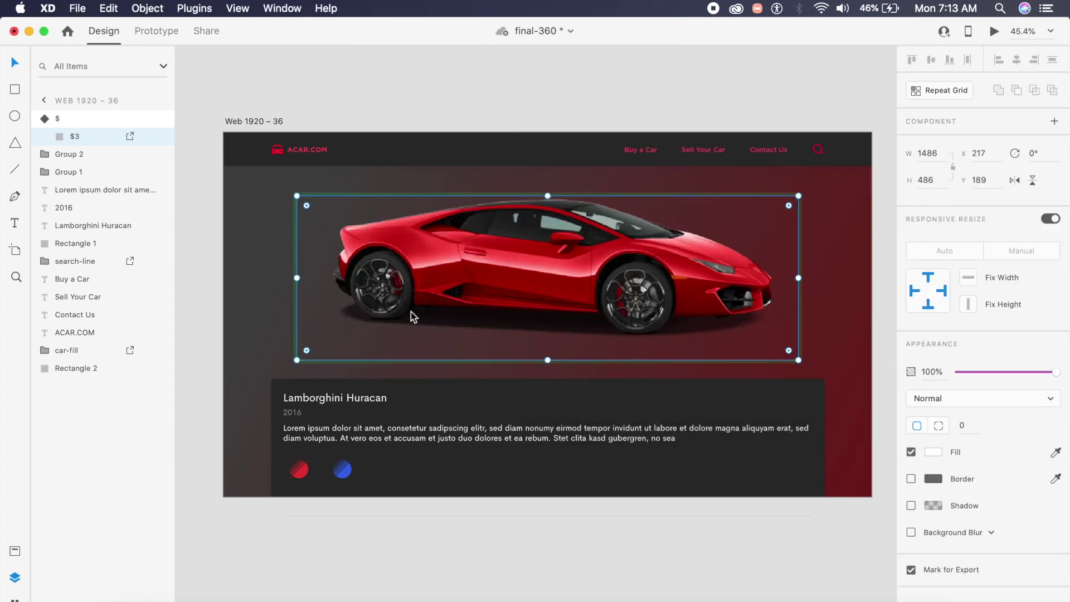
{"action": "key", "text": "Escape"}
Add State 4 to the car component with the $4.png car view.
{"action": "left_click", "coordinate": [719, 272]}
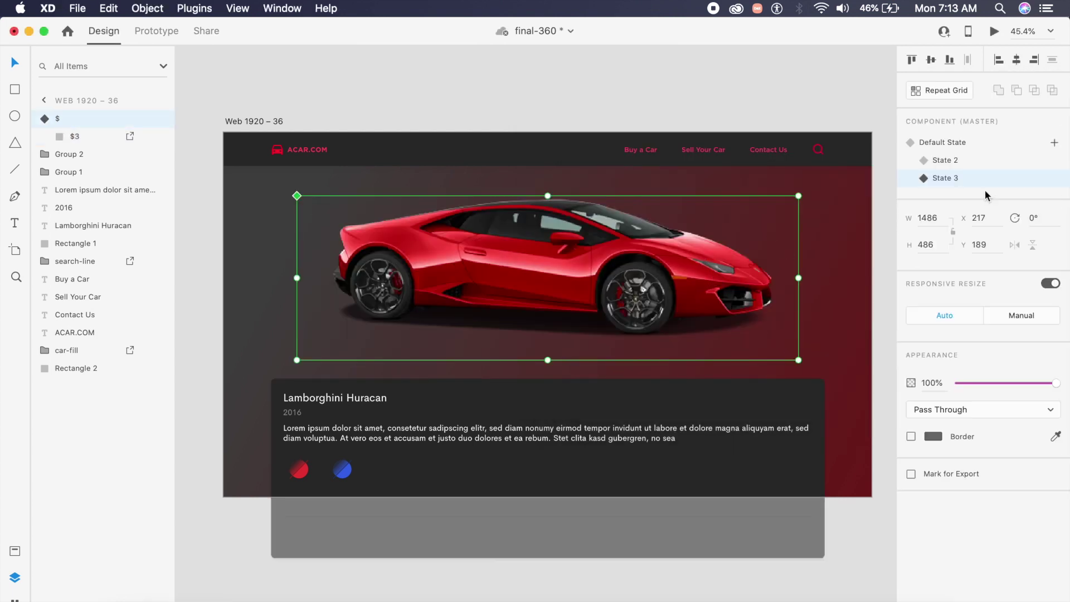
{"action": "left_click", "coordinate": [1055, 143]}
{"action": "left_click", "coordinate": [969, 148]}
{"action": "left_click", "coordinate": [907, 200]}
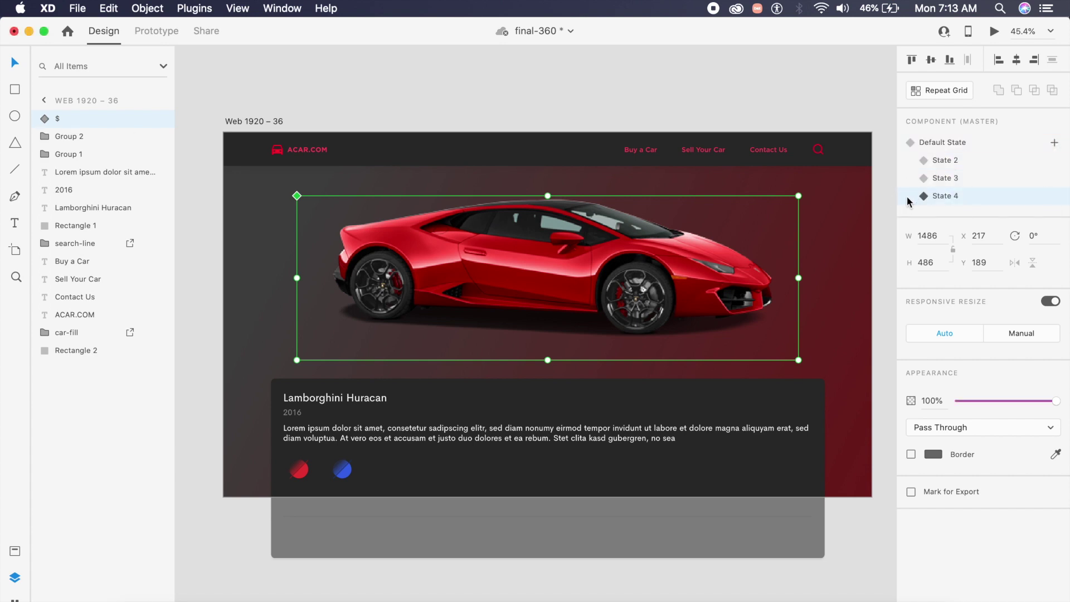
{"action": "left_click", "coordinate": [143, 592]}
{"action": "left_click", "coordinate": [970, 182]}
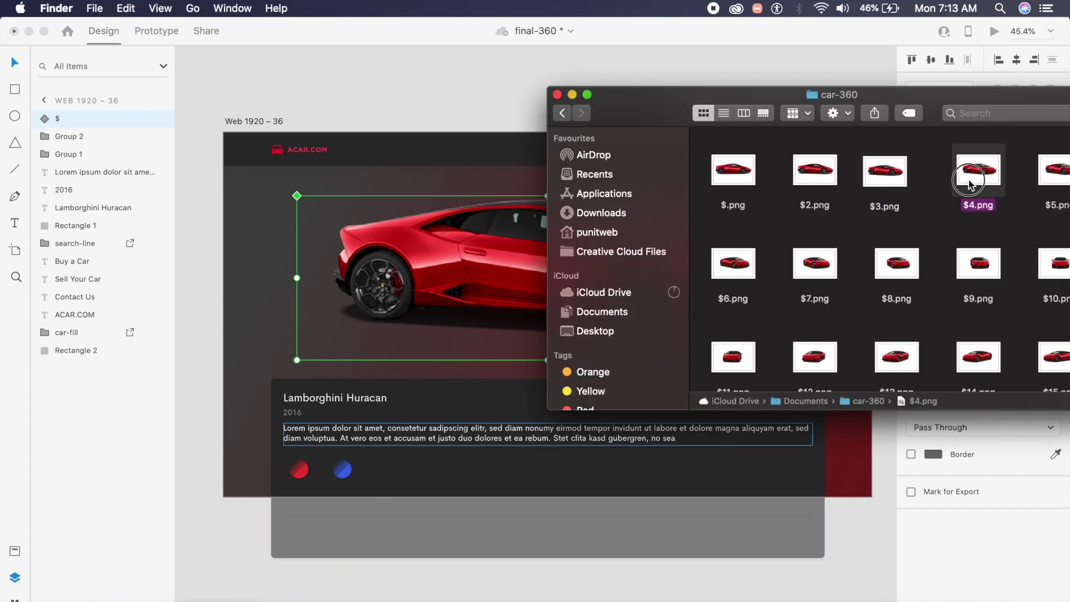
{"action": "left_click_drag", "start_coordinate": [970, 181], "coordinate": [490, 273]}
{"action": "left_click", "coordinate": [266, 293]}
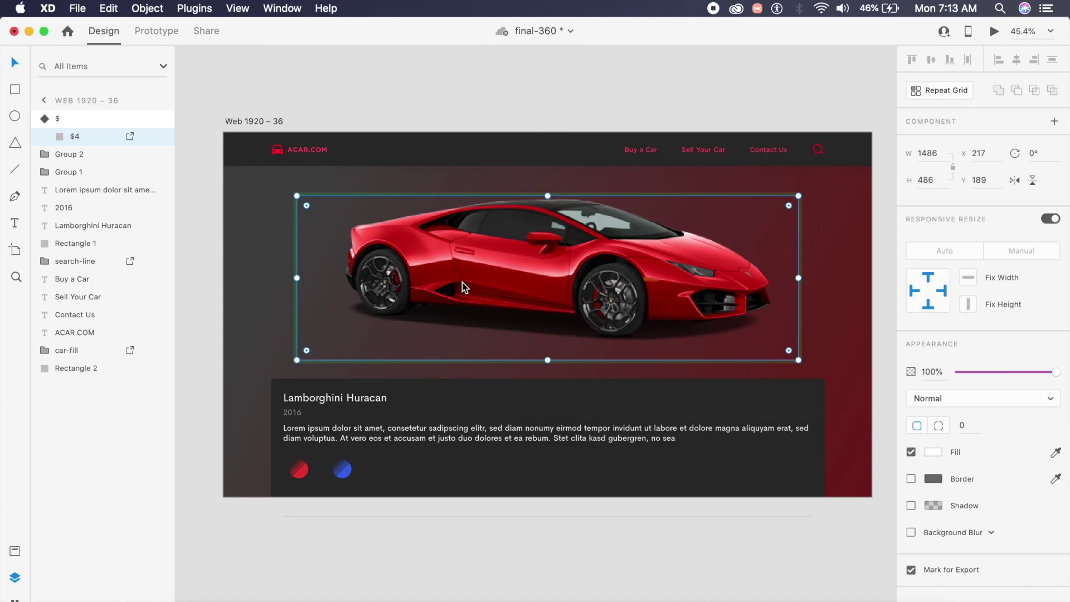
Save the document and add the next state with the $5.png car view.
{"action": "key", "text": "super+s"}
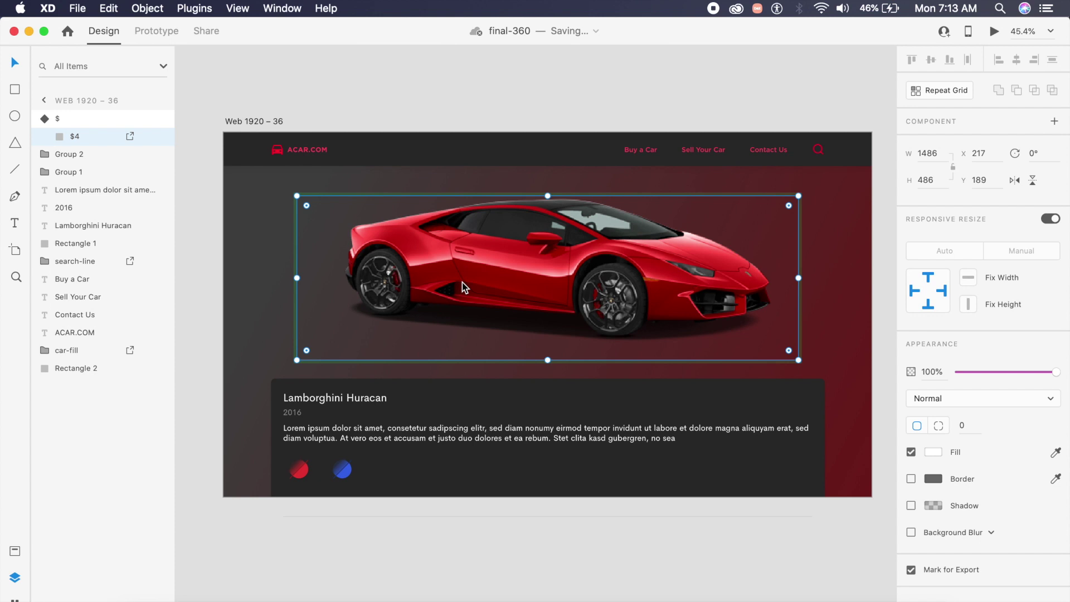
{"action": "key", "text": "Escape"}
{"action": "left_click", "coordinate": [1054, 133]}
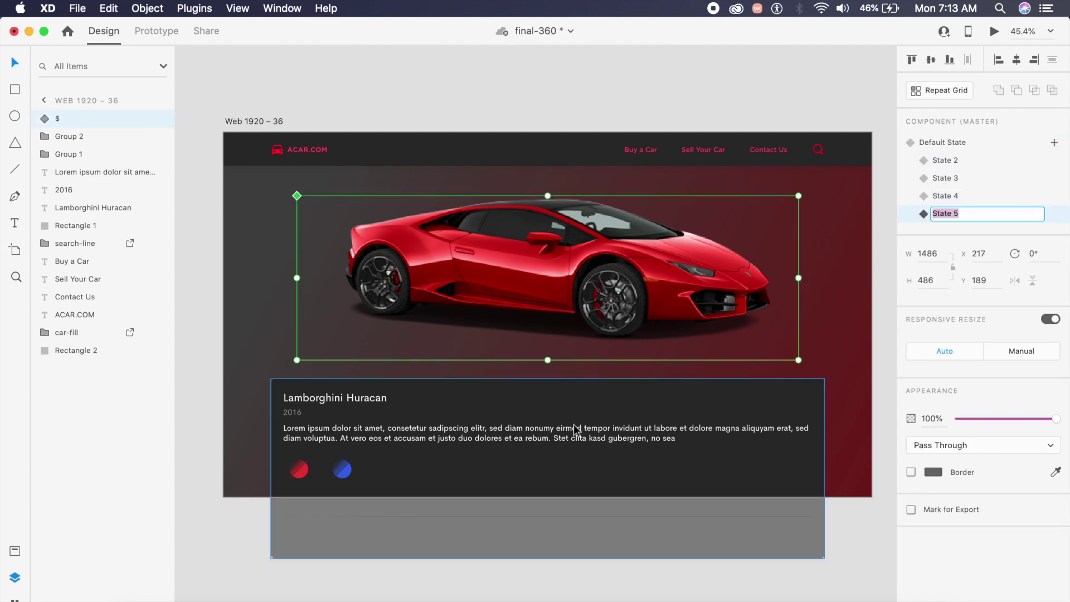
{"action": "key", "text": "super+Tab"}
{"action": "left_click_drag", "start_coordinate": [1056, 170], "coordinate": [534, 242]}
{"action": "key", "text": "super+Tab"}
{"action": "key", "text": "Escape"}
Add the remaining states through State 10, ending on the front view image.
{"action": "left_click", "coordinate": [1053, 142]}
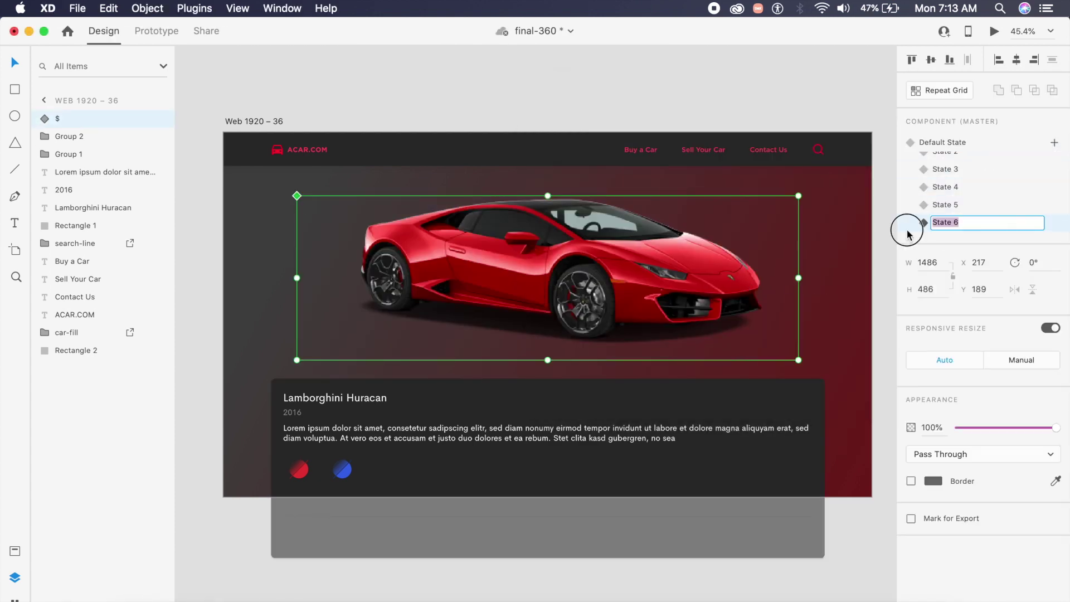
{"action": "key", "text": "super+Tab"}
{"action": "left_click_drag", "start_coordinate": [734, 263], "coordinate": [455, 277]}
{"action": "key", "text": "super+Tab"}
{"action": "key", "text": "Escape"}
{"action": "left_click", "coordinate": [1054, 143]}
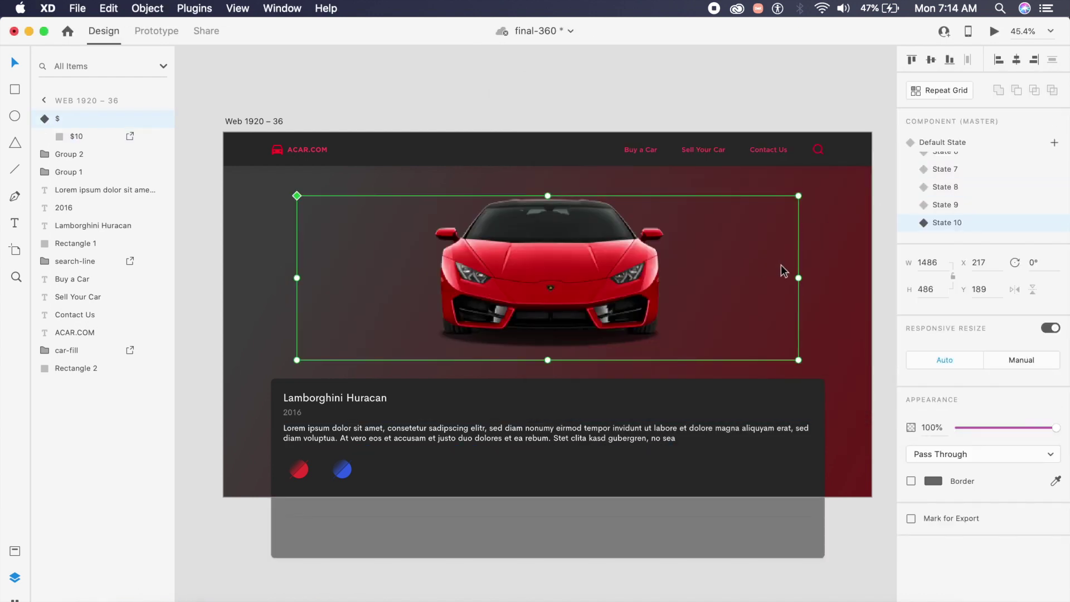
{"action": "scroll", "coordinate": [953, 189], "scroll_direction": "up", "scroll_amount": 1}
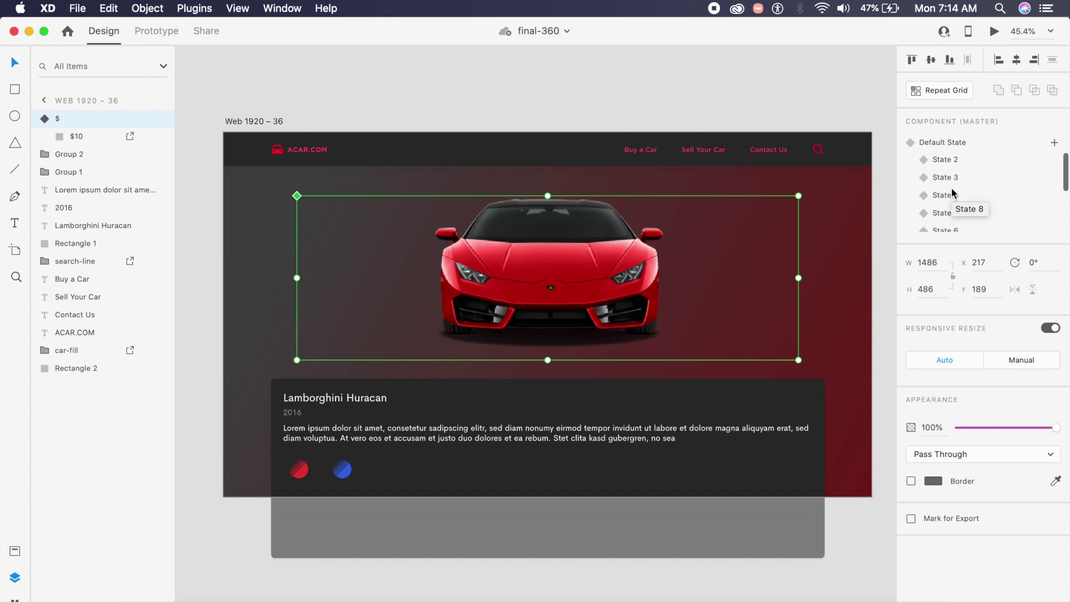
{"action": "scroll", "coordinate": [978, 162], "scroll_direction": "up", "scroll_amount": 4}
{"action": "left_click", "coordinate": [964, 142]}
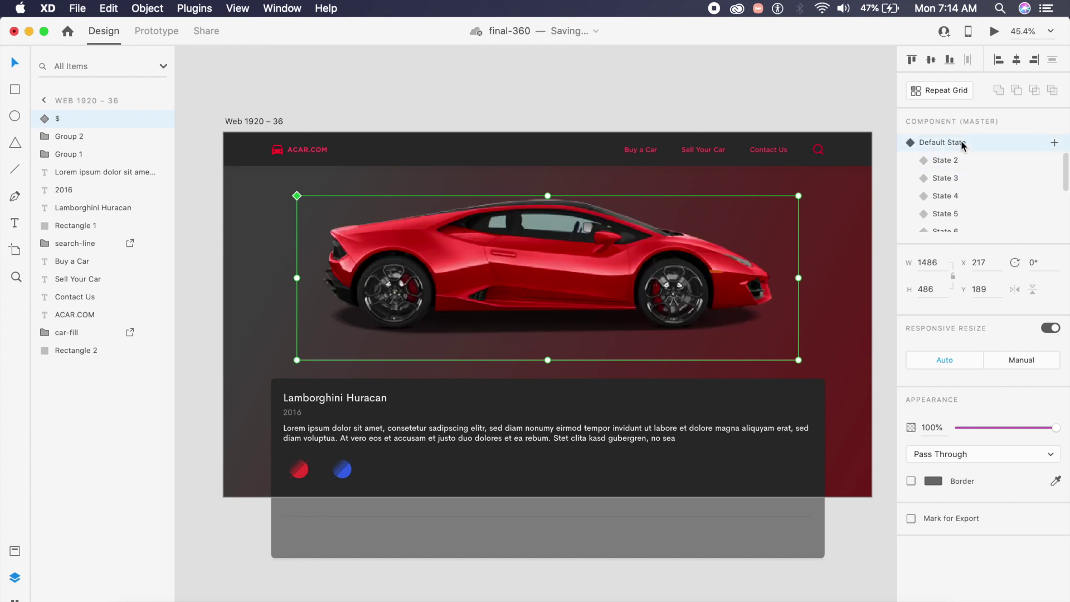
{"action": "left_click", "coordinate": [968, 162]}
{"action": "left_click", "coordinate": [969, 179]}
{"action": "left_click", "coordinate": [954, 196]}
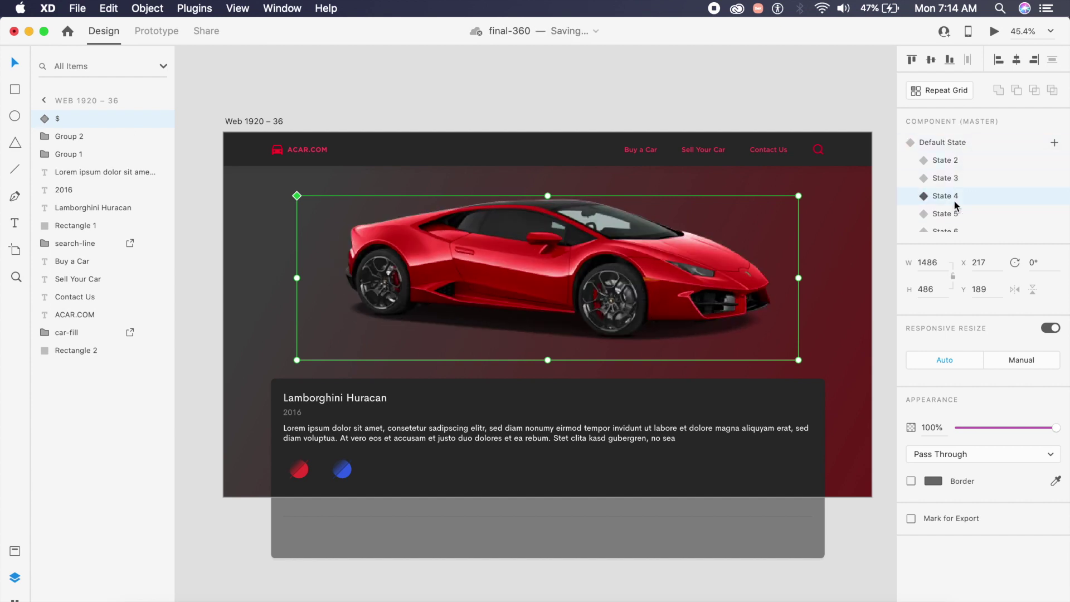
{"action": "left_click", "coordinate": [955, 214]}
{"action": "scroll", "coordinate": [958, 224], "scroll_direction": "down", "scroll_amount": 4}
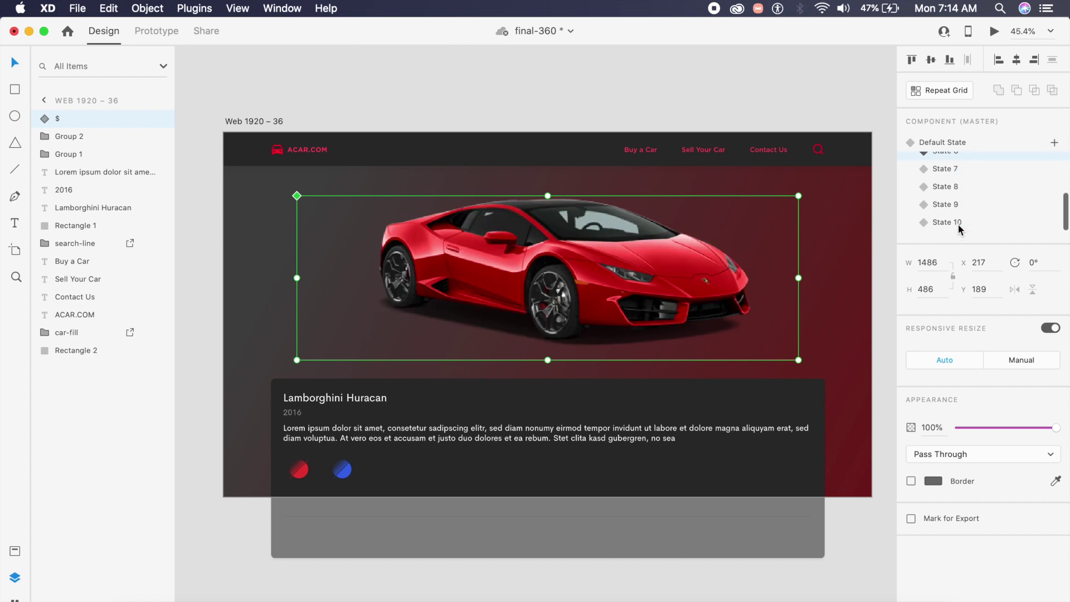
{"action": "left_click", "coordinate": [958, 224]}
{"action": "left_click", "coordinate": [968, 204]}
{"action": "left_click", "coordinate": [945, 186]}
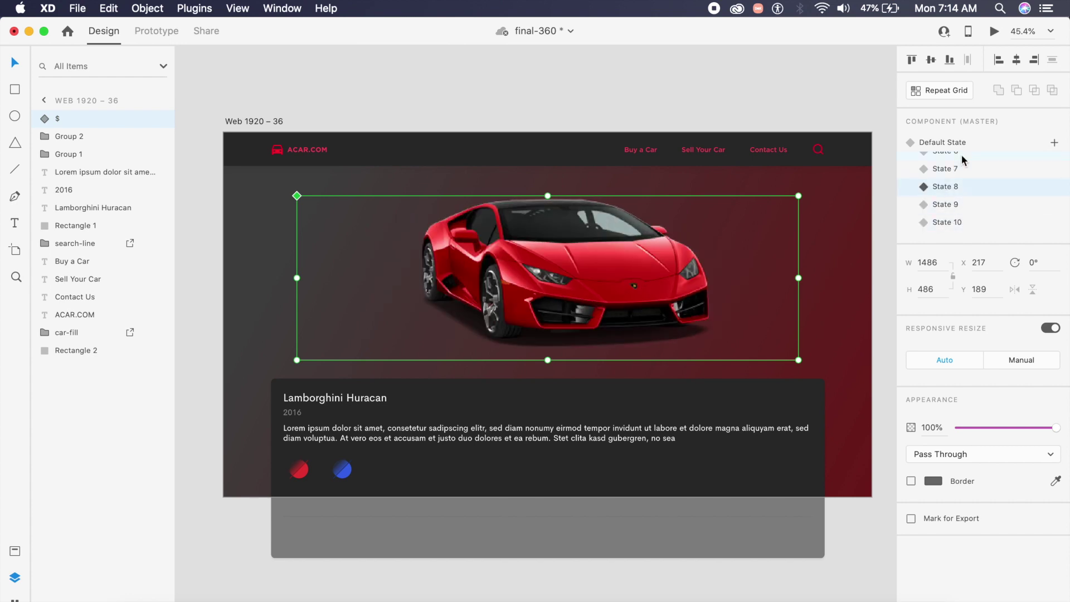
{"action": "left_click", "coordinate": [954, 169]}
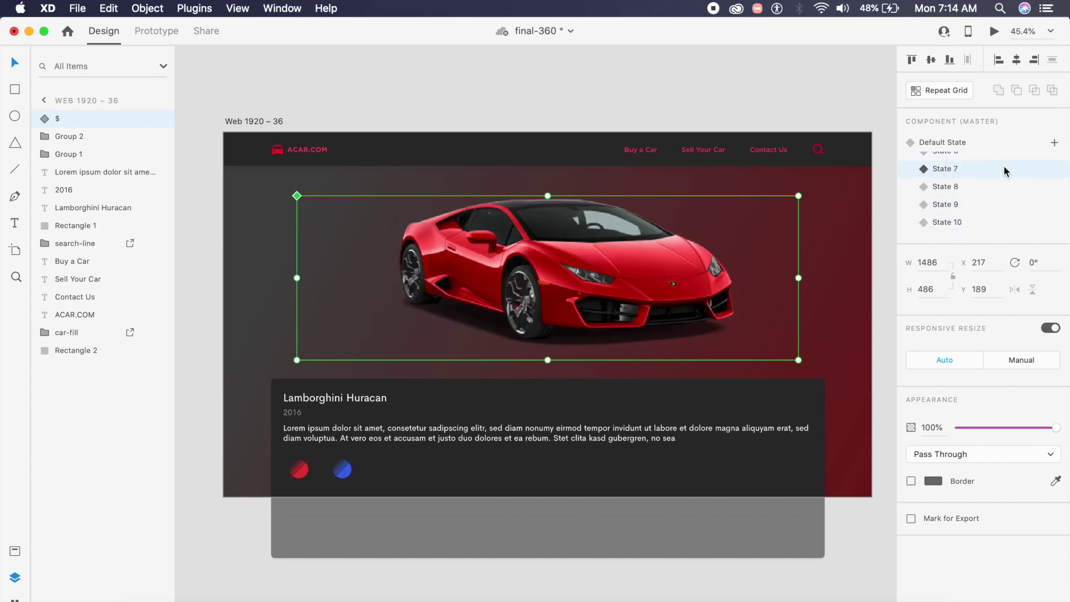
Select the Web 1920 – 36 artboard and duplicate it with Cmd+D into Web 1920 – 37.
{"action": "key", "text": "Escape"}
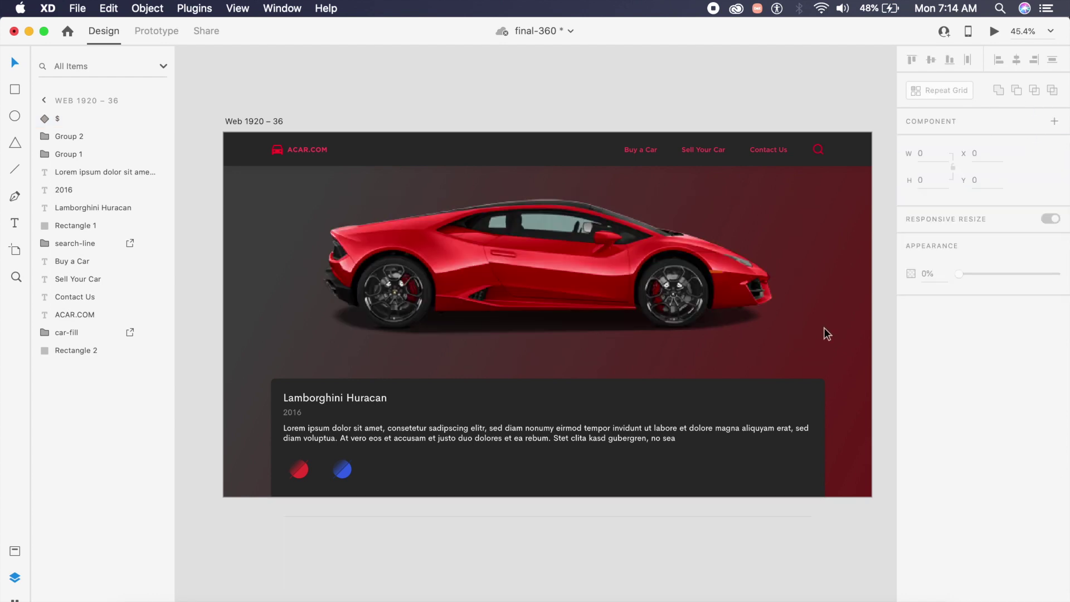
{"action": "left_click", "coordinate": [343, 473]}
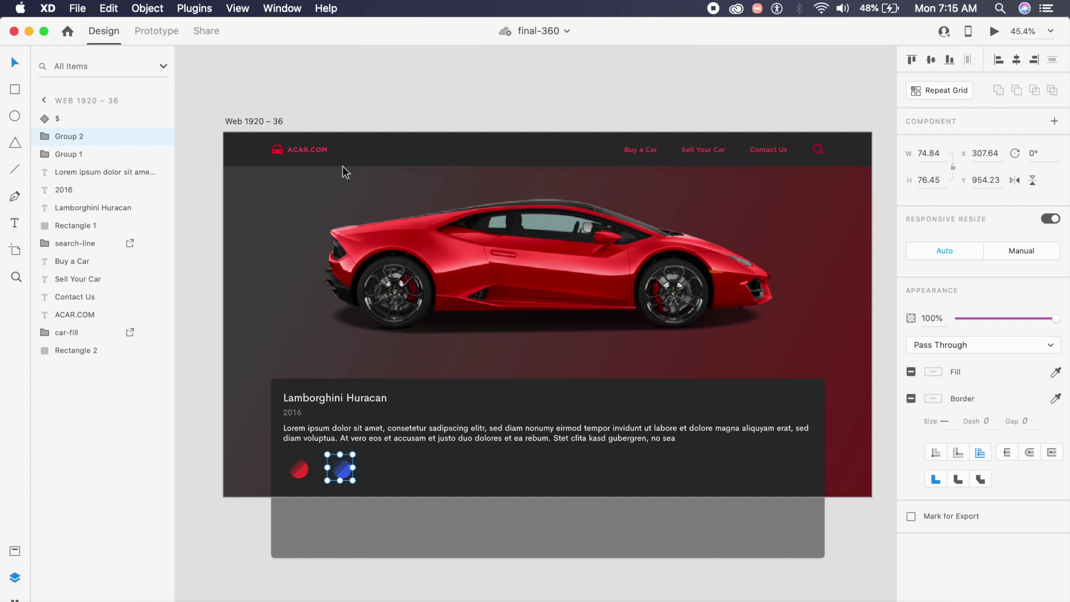
{"action": "left_click", "coordinate": [252, 124]}
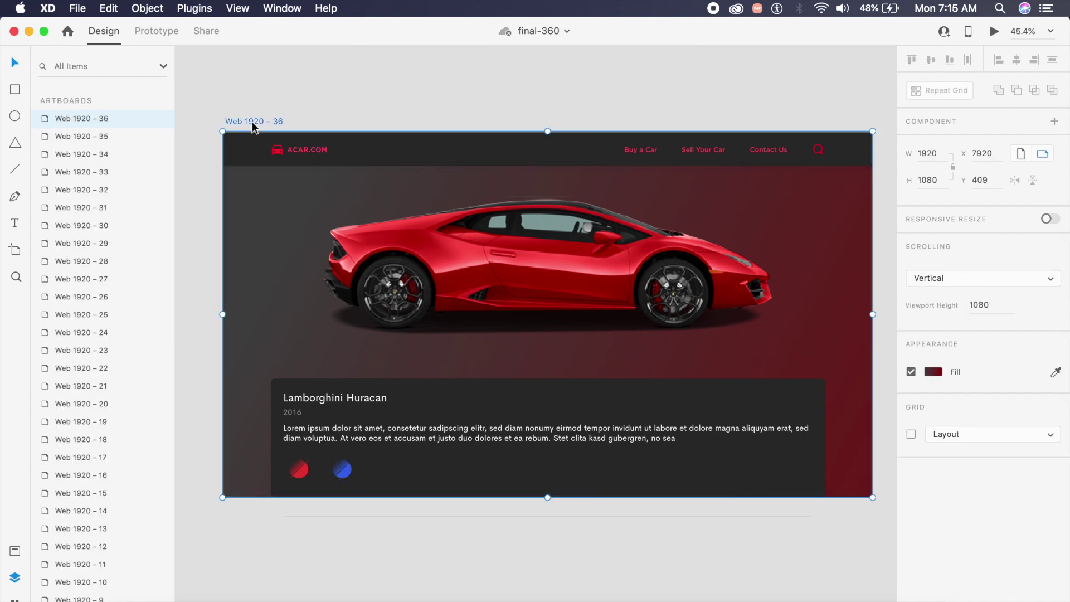
{"action": "key", "text": "super+d"}
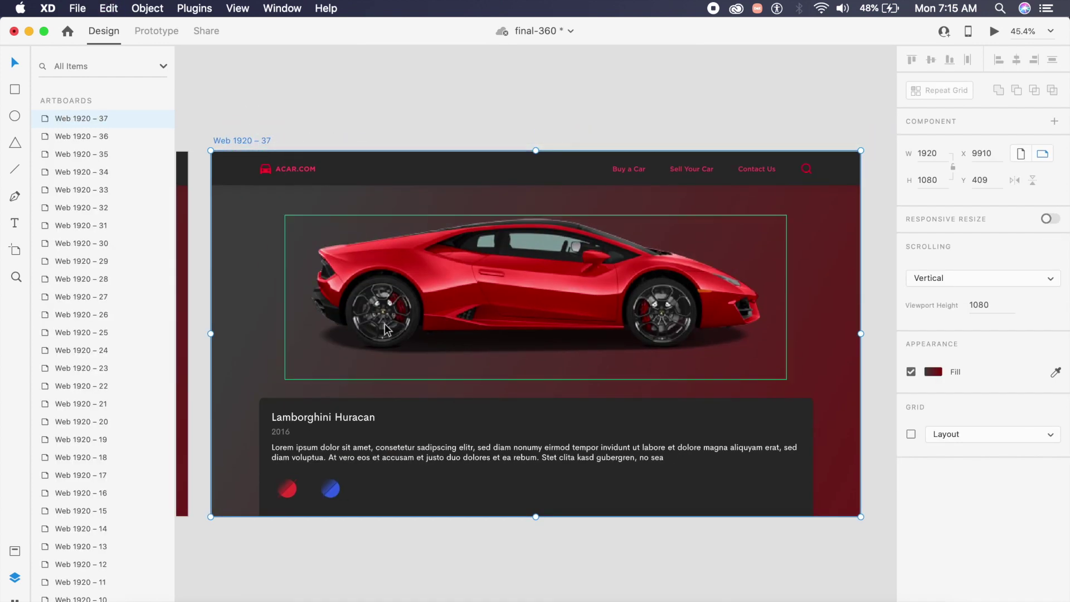
{"action": "left_click", "coordinate": [259, 381]}
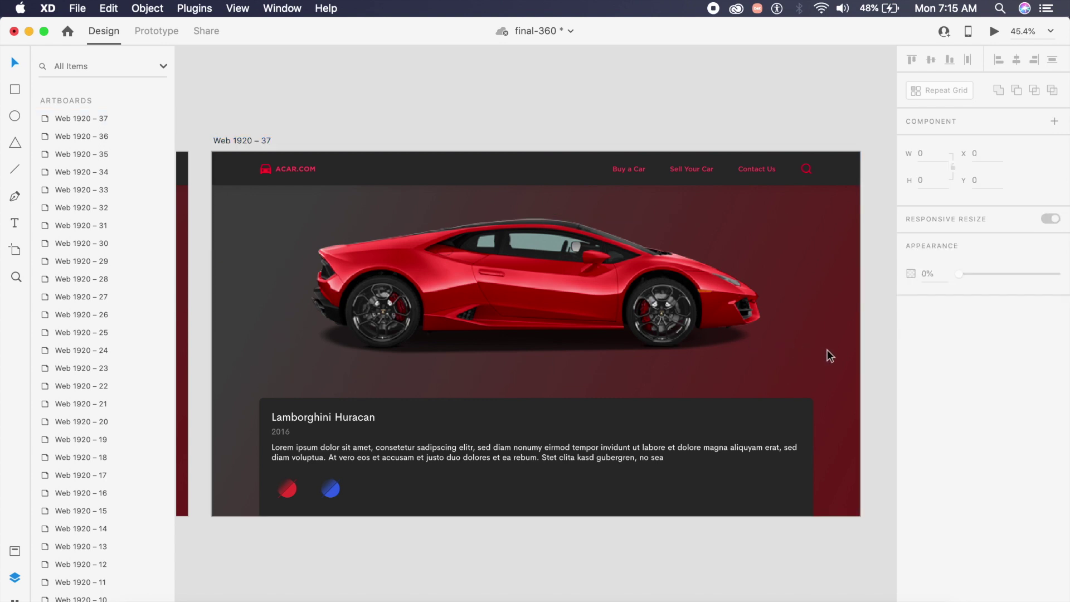
Draw a rectangle down the artboard's right side, filled with the blue swatch colour, no border.
{"action": "key", "text": "r"}
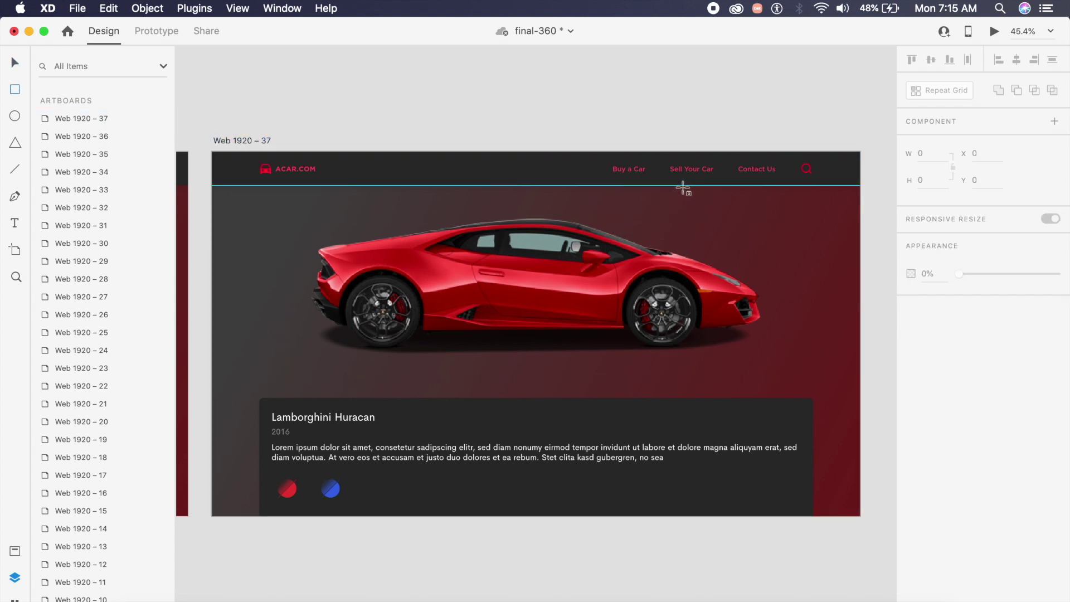
{"action": "left_click_drag", "start_coordinate": [683, 185], "coordinate": [860, 516]}
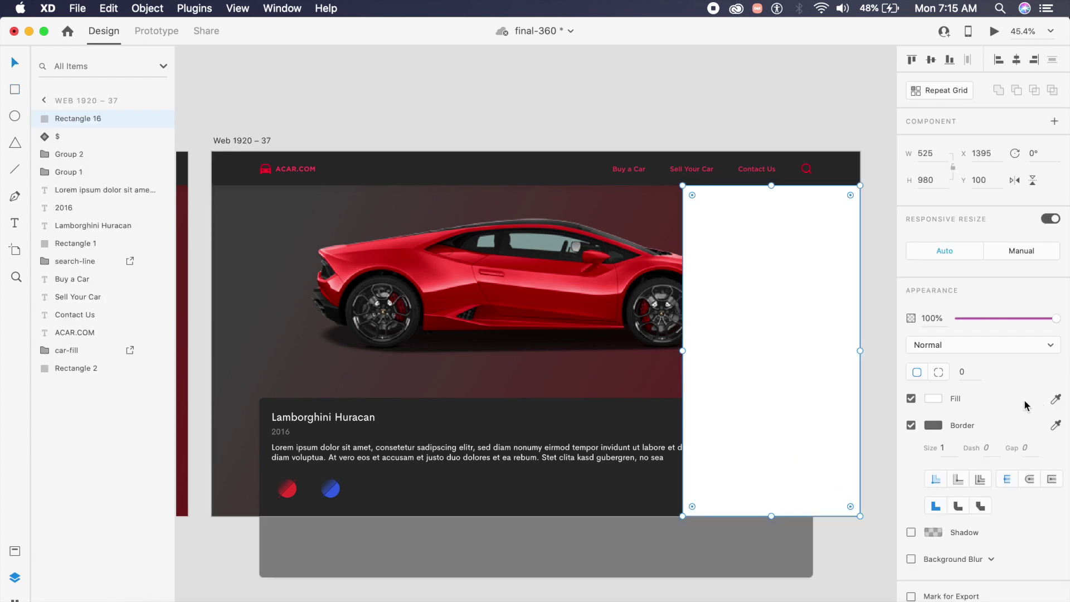
{"action": "left_click", "coordinate": [1056, 399]}
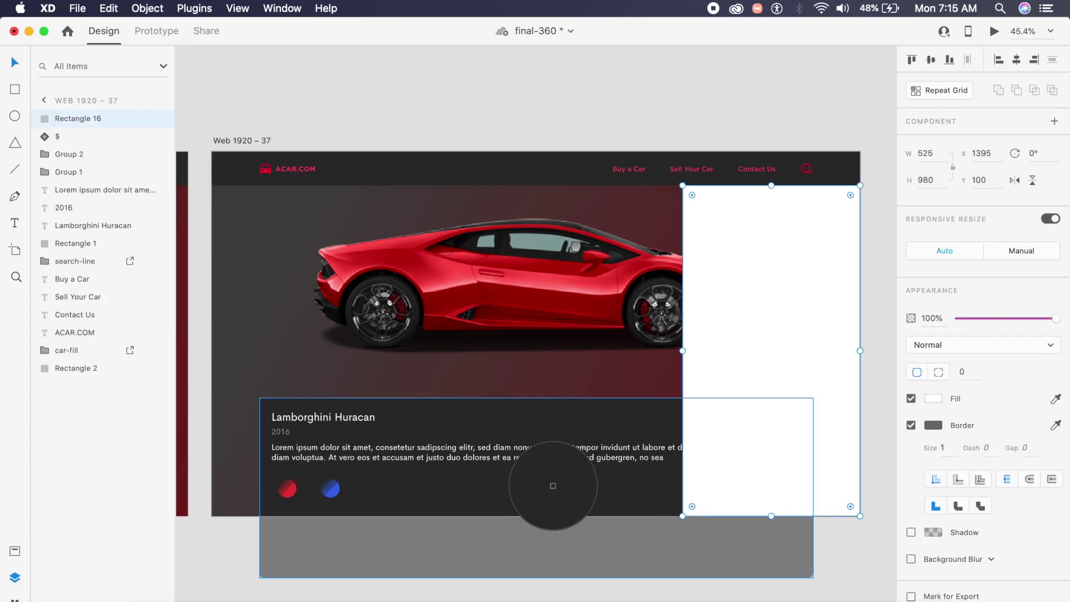
{"action": "left_click", "coordinate": [333, 491]}
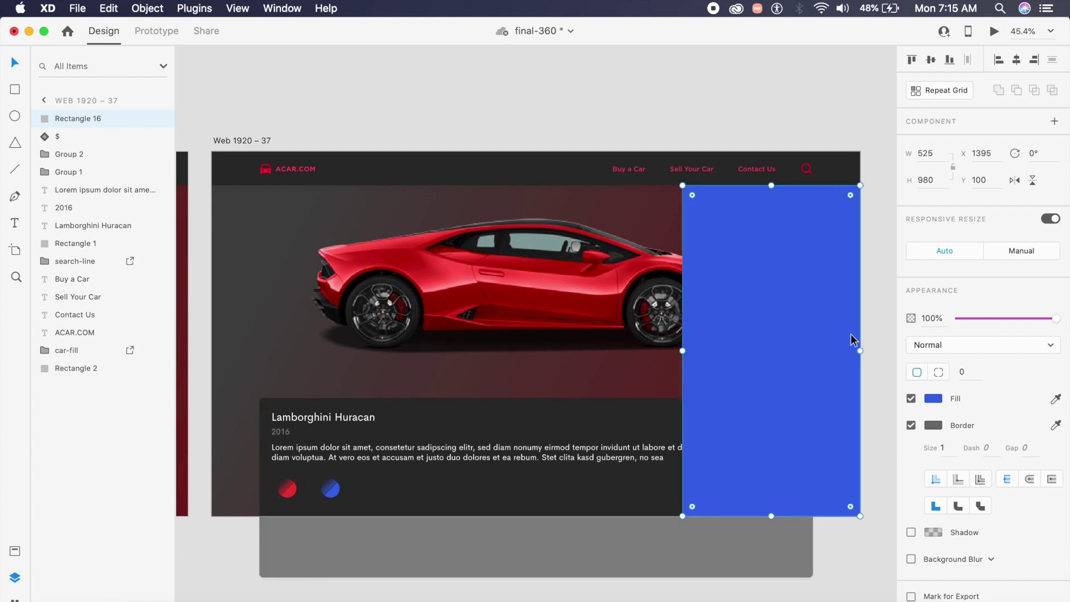
{"action": "left_click", "coordinate": [911, 426]}
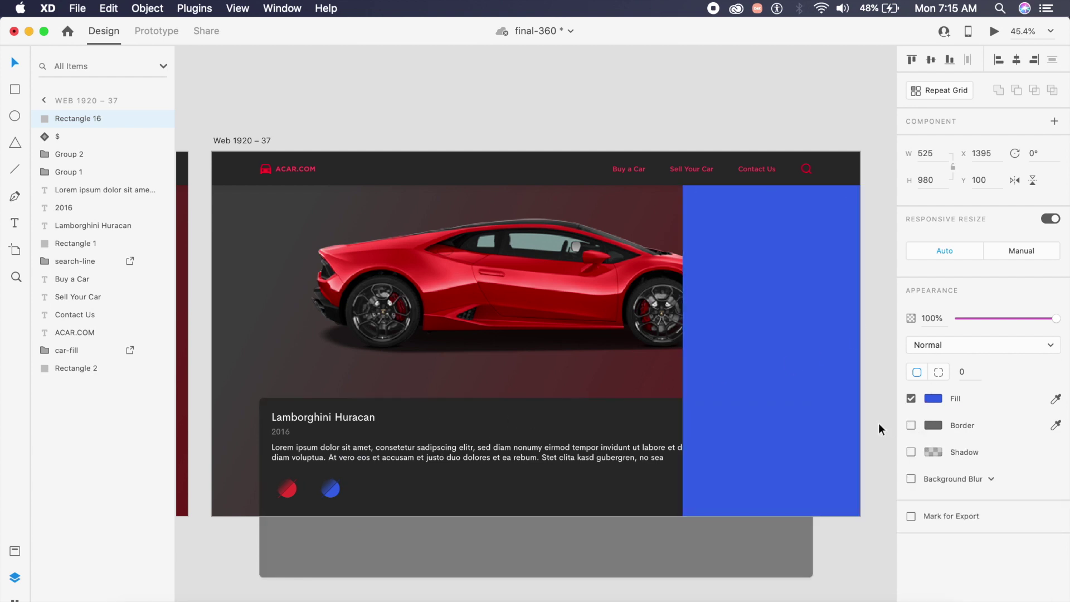
{"action": "left_click", "coordinate": [891, 411]}
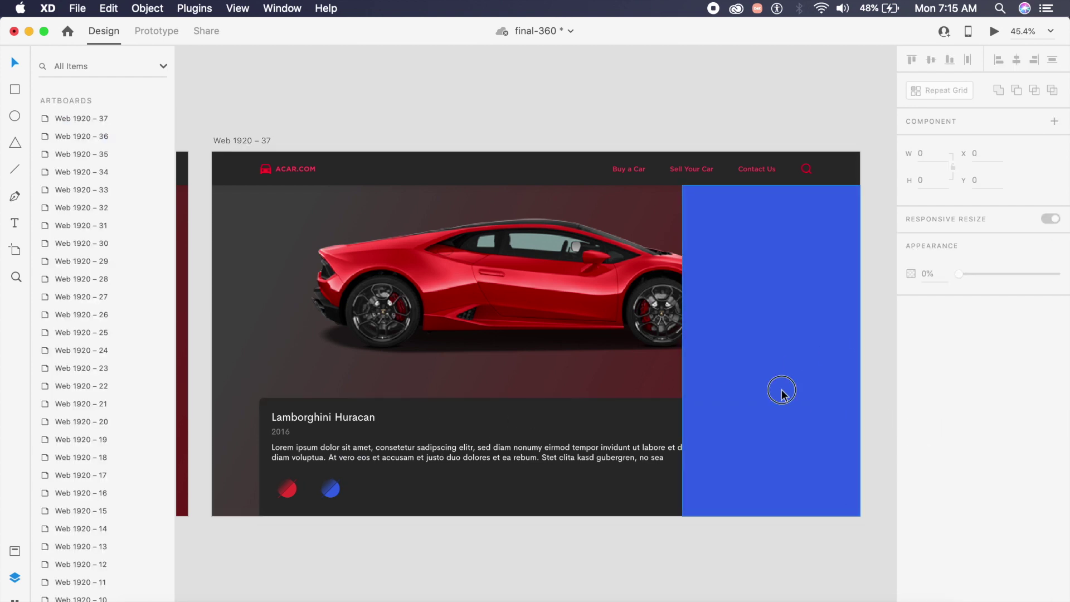
Set the rectangle's blend mode to Hue, stretch it across the full artboard width, and save.
{"action": "left_click", "coordinate": [781, 389]}
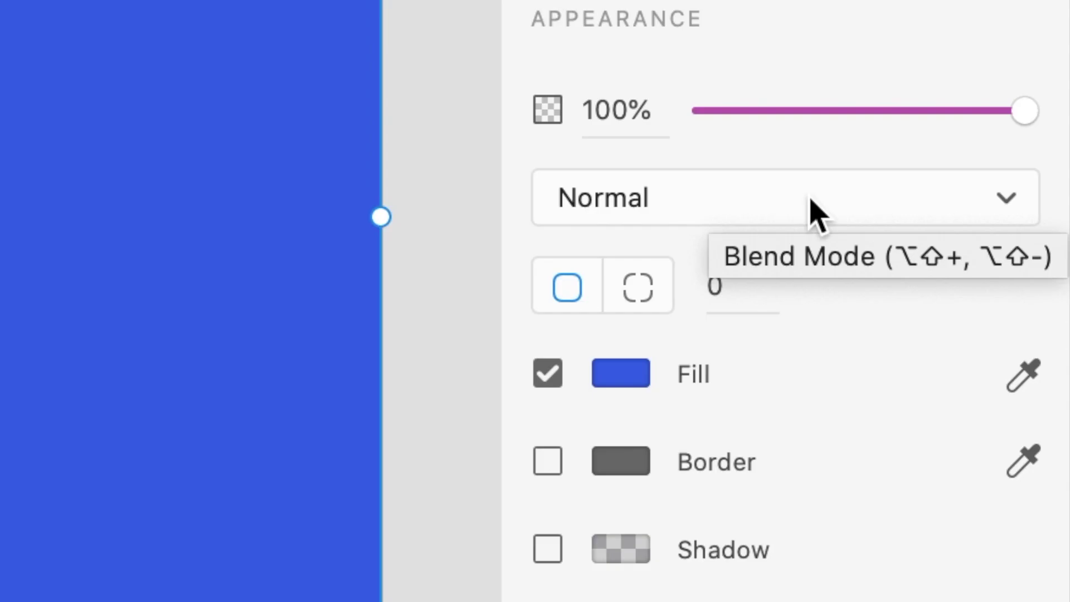
{"action": "left_click", "coordinate": [991, 345]}
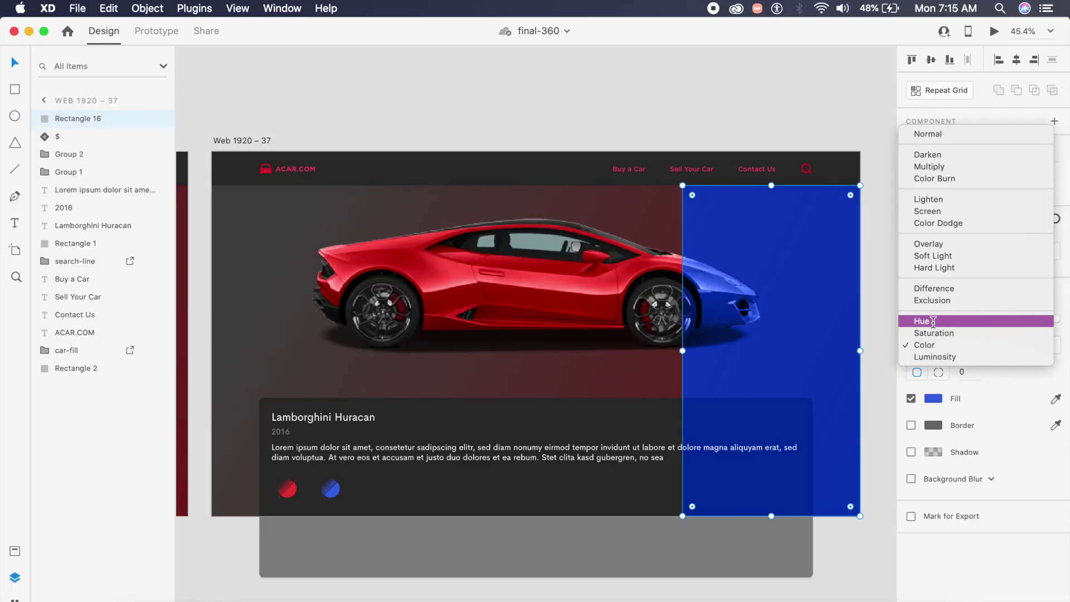
{"action": "left_click", "coordinate": [933, 321]}
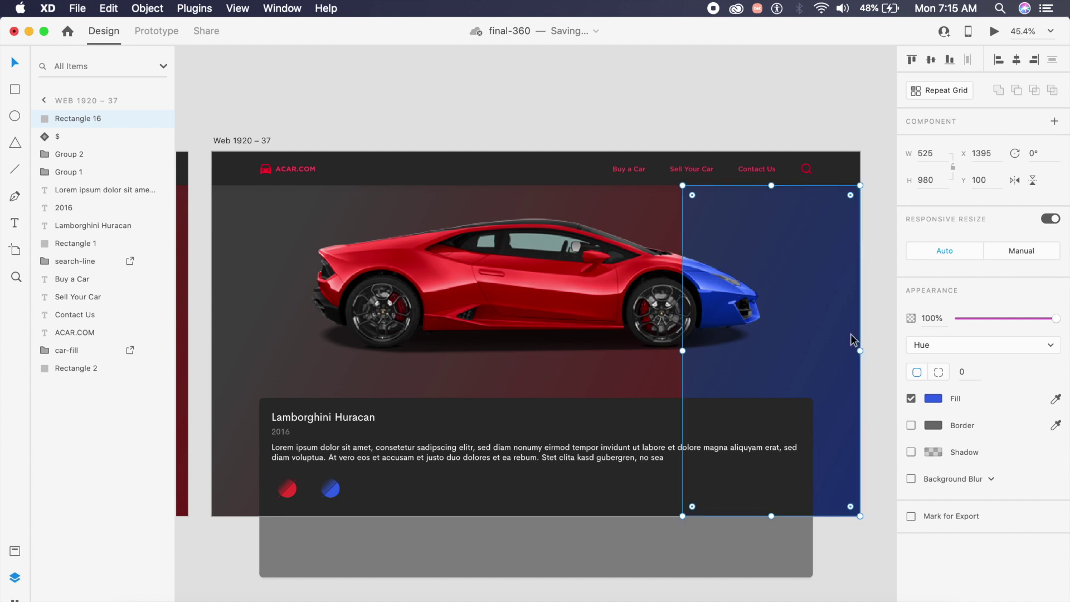
{"action": "left_click_drag", "start_coordinate": [683, 352], "coordinate": [268, 348]}
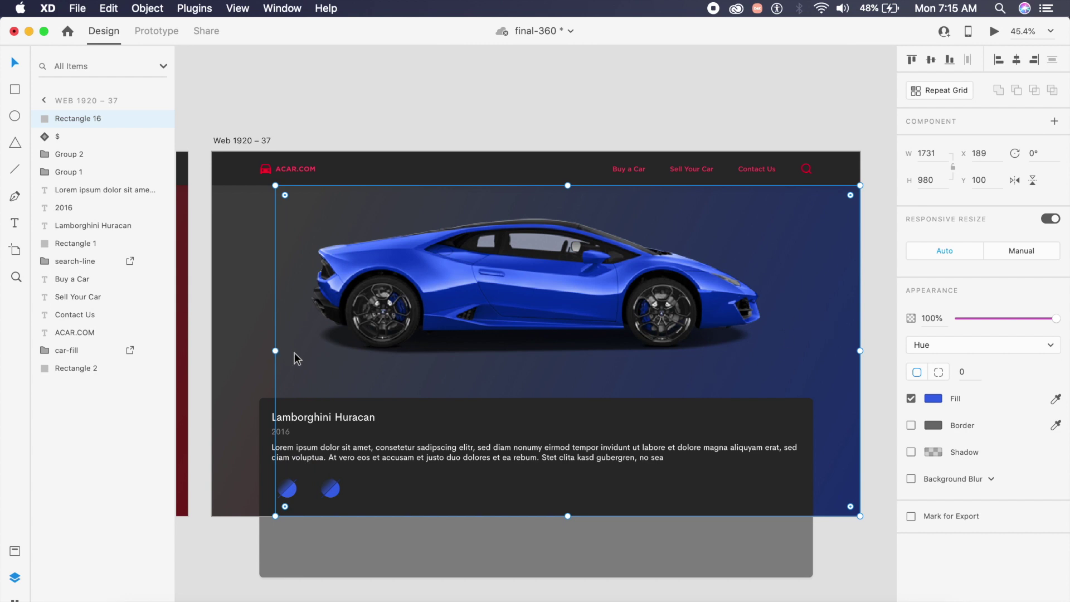
{"action": "left_click_drag", "start_coordinate": [275, 351], "coordinate": [211, 341]}
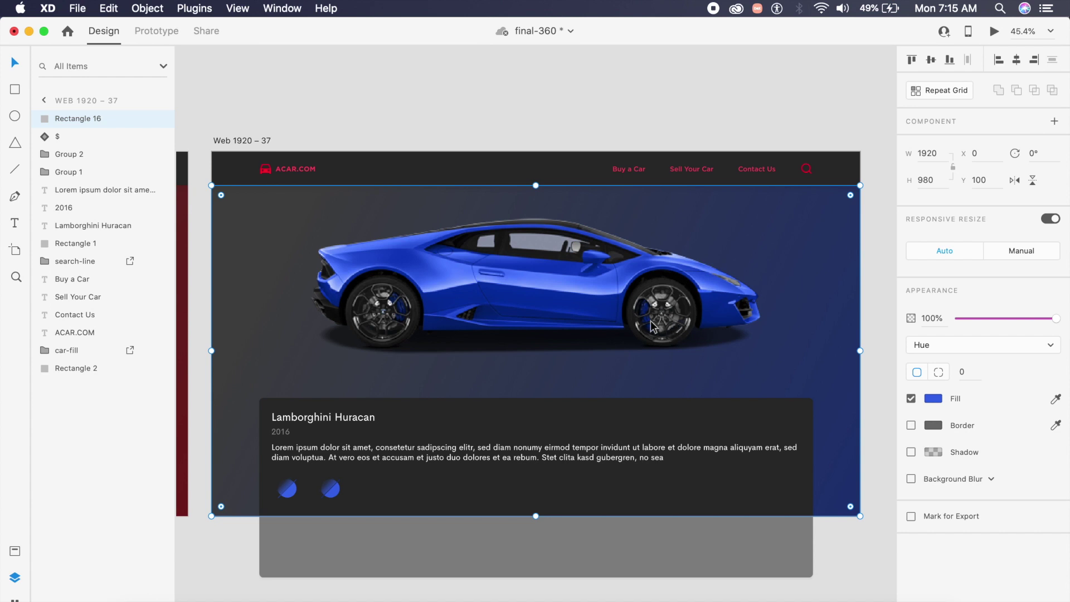
{"action": "key", "text": "super+s"}
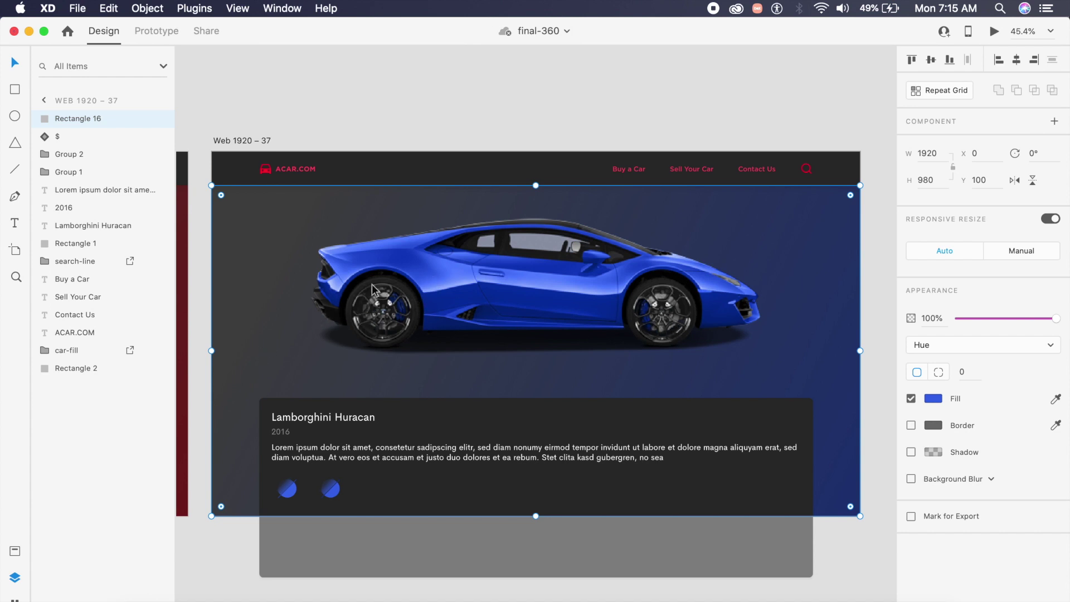
Send the Hue rectangle back two levels and send the car component to the back.
{"action": "mouse_move", "coordinate": [209, 353]}
{"action": "left_mouse_down"}
{"action": "mouse_move", "coordinate": [839, 348]}
{"action": "mouse_move", "coordinate": [198, 333]}
{"action": "mouse_move", "coordinate": [211, 335]}
{"action": "left_mouse_up"}
{"action": "key", "text": "super+bracketleft"}
{"action": "key", "text": "super+bracketleft"}
{"action": "key", "text": "super+bracketleft"}
{"action": "key", "text": "super+bracketleft"}
{"action": "key", "text": "super+bracketleft"}
{"action": "key", "text": "super+bracketleft"}
{"action": "key", "text": "super+bracketleft"}
{"action": "key", "text": "super+bracketleft"}
{"action": "key", "text": "super+bracketleft"}
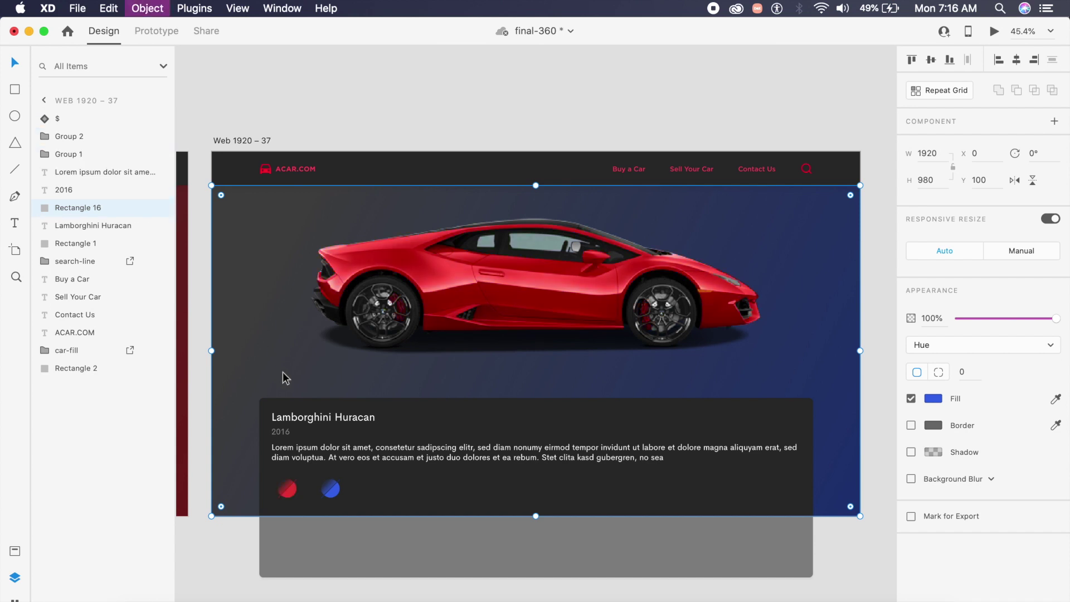
{"action": "key", "text": "super+bracketleft"}
{"action": "key", "text": "super+bracketleft"}
{"action": "key", "text": "super+bracketleft"}
{"action": "key", "text": "super+bracketleft"}
{"action": "key", "text": "super+bracketleft"}
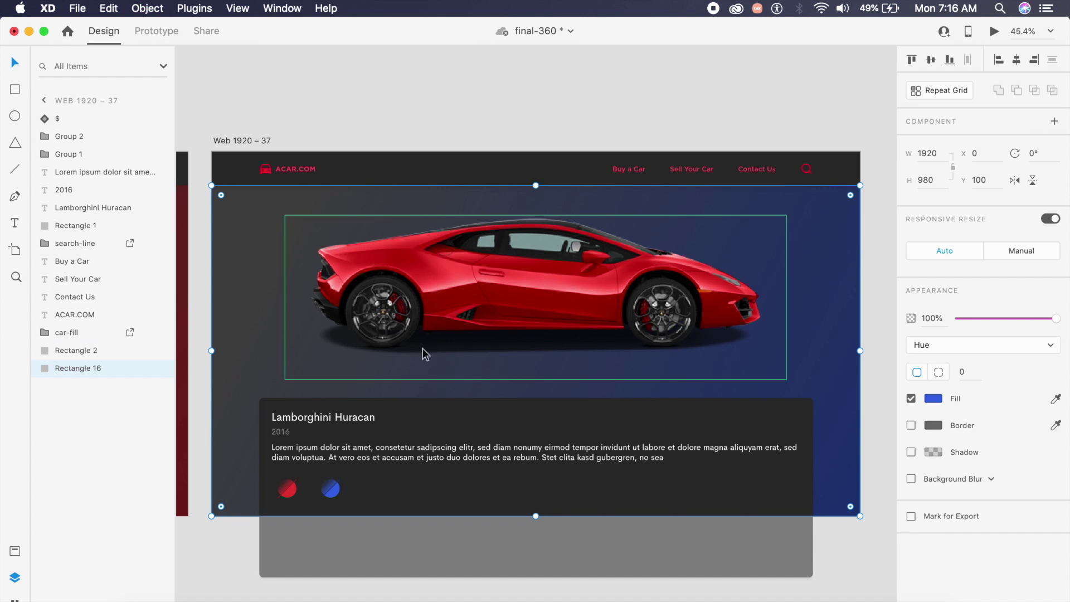
{"action": "left_click", "coordinate": [537, 289]}
{"action": "key", "text": "super+shift+bracketleft"}
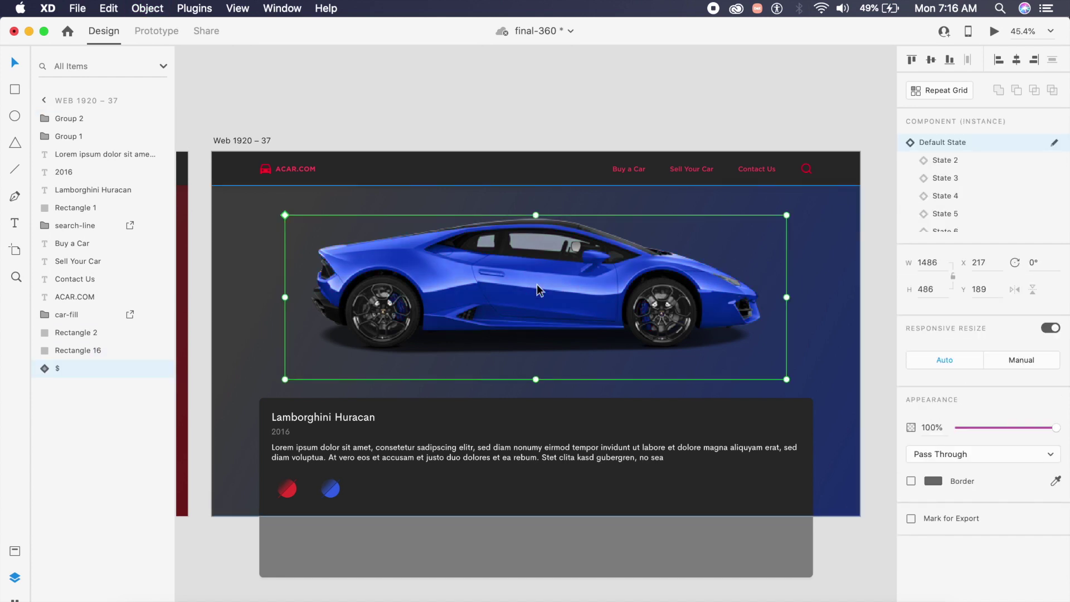
{"action": "left_click", "coordinate": [715, 102]}
{"action": "left_click", "coordinate": [603, 297]}
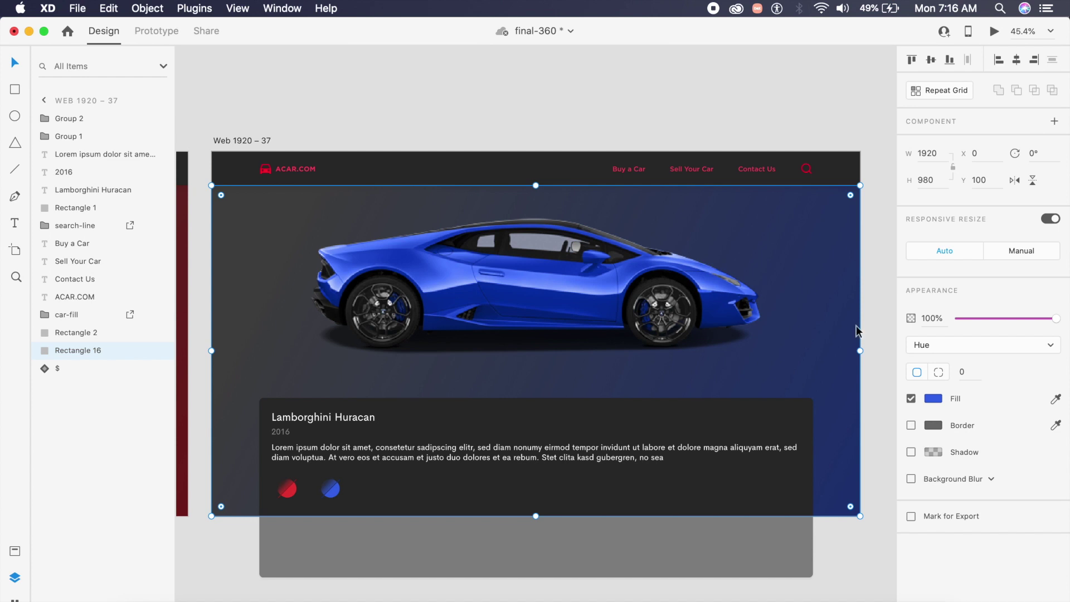
Paste the Hue rectangle into Web 1920 – 36 and narrow it to width 0.5.
{"action": "scroll", "coordinate": [776, 331], "scroll_direction": "left", "scroll_amount": 10}
{"action": "key", "text": "super+v"}
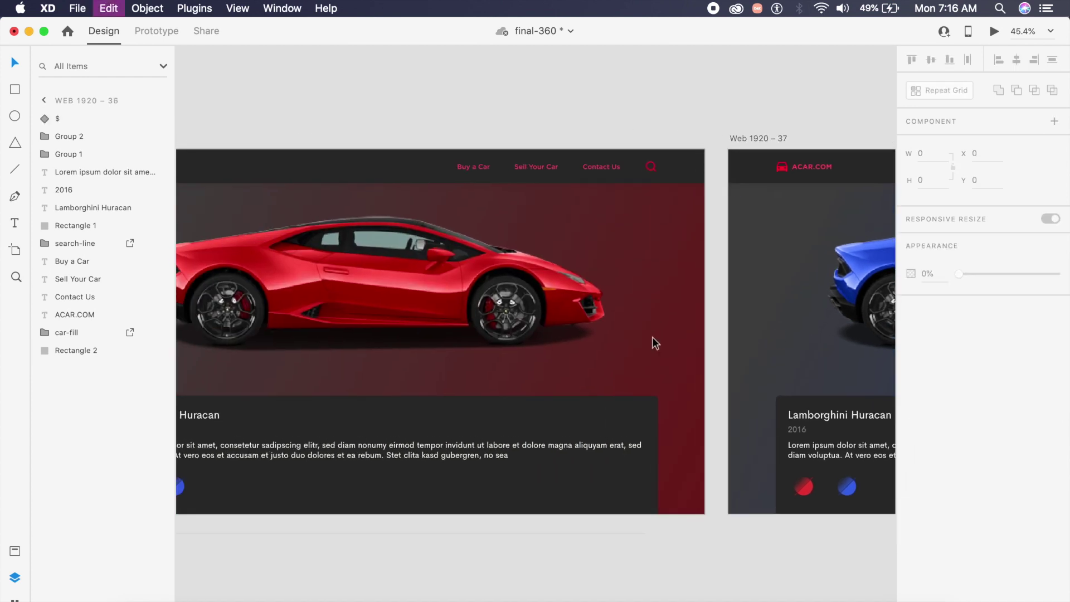
{"action": "scroll", "coordinate": [652, 336], "scroll_direction": "left", "scroll_amount": 5}
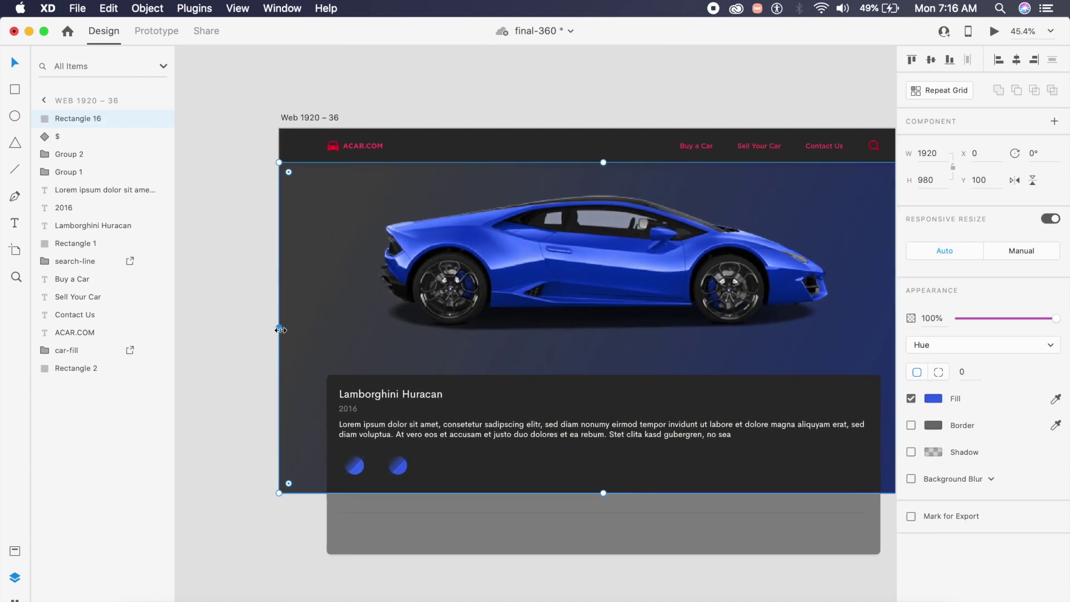
{"action": "left_click_drag", "start_coordinate": [280, 329], "coordinate": [831, 336]}
{"action": "scroll", "coordinate": [831, 336], "scroll_direction": "right", "scroll_amount": 4}
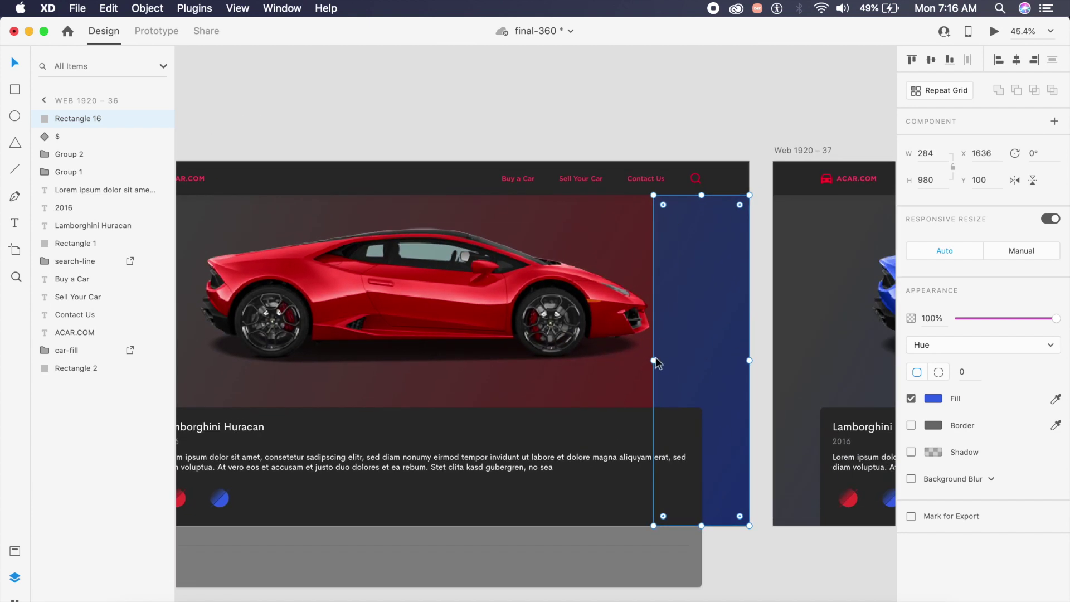
{"action": "left_click_drag", "start_coordinate": [652, 361], "coordinate": [750, 363]}
{"action": "left_click", "coordinate": [928, 153]}
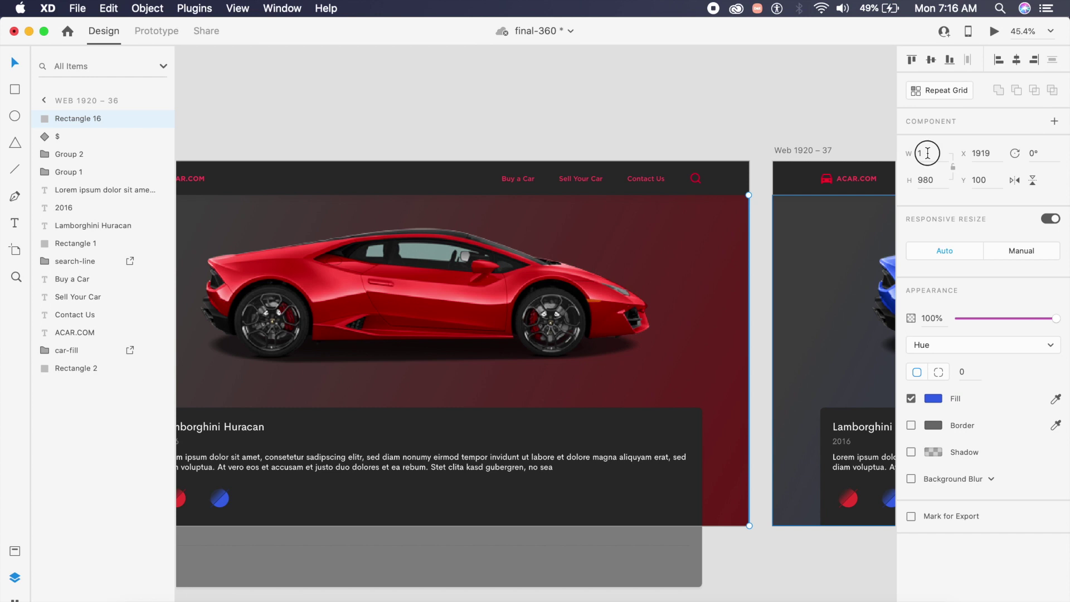
{"action": "type", "text": "0.5"}
{"action": "key", "text": "Return"}
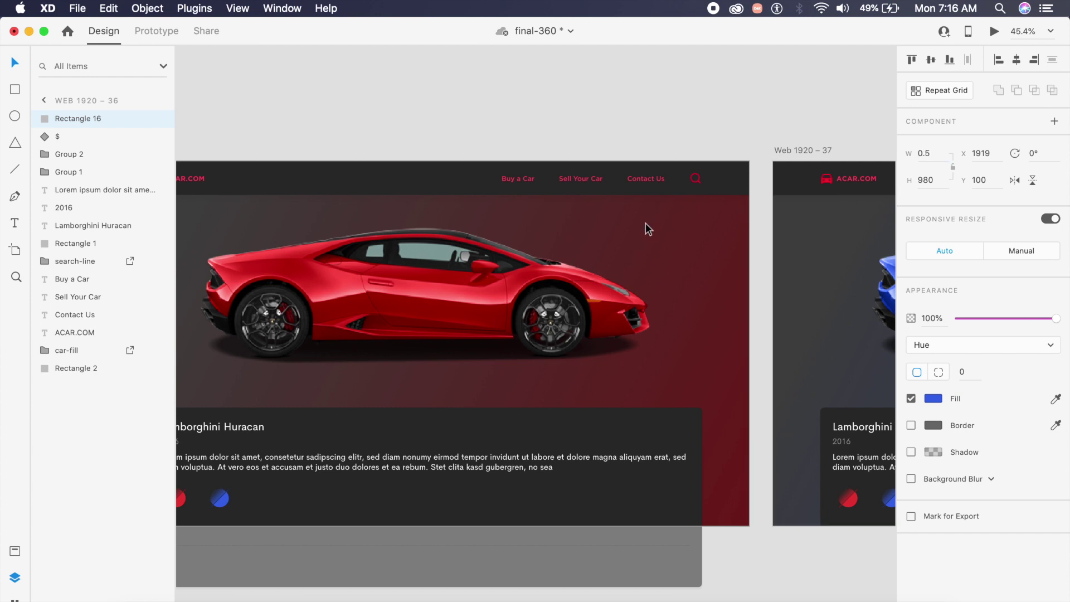
{"action": "key", "text": "Escape"}
Send Web 1920 – 36's car component to the back of the layer stack.
{"action": "scroll", "coordinate": [740, 289], "scroll_direction": "up", "scroll_amount": 3}
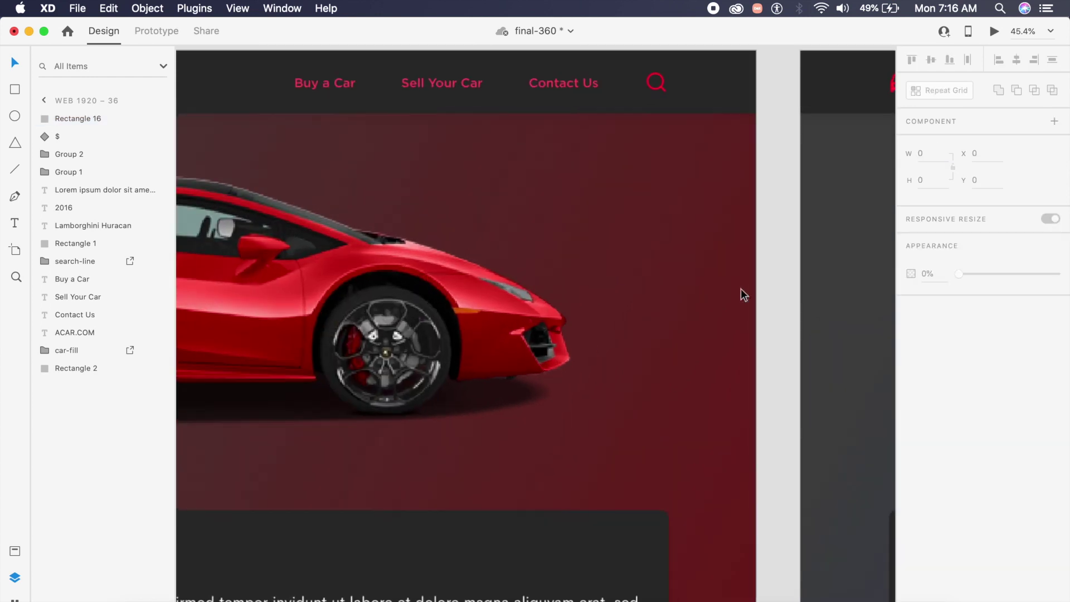
{"action": "scroll", "coordinate": [747, 222], "scroll_direction": "down", "scroll_amount": 3}
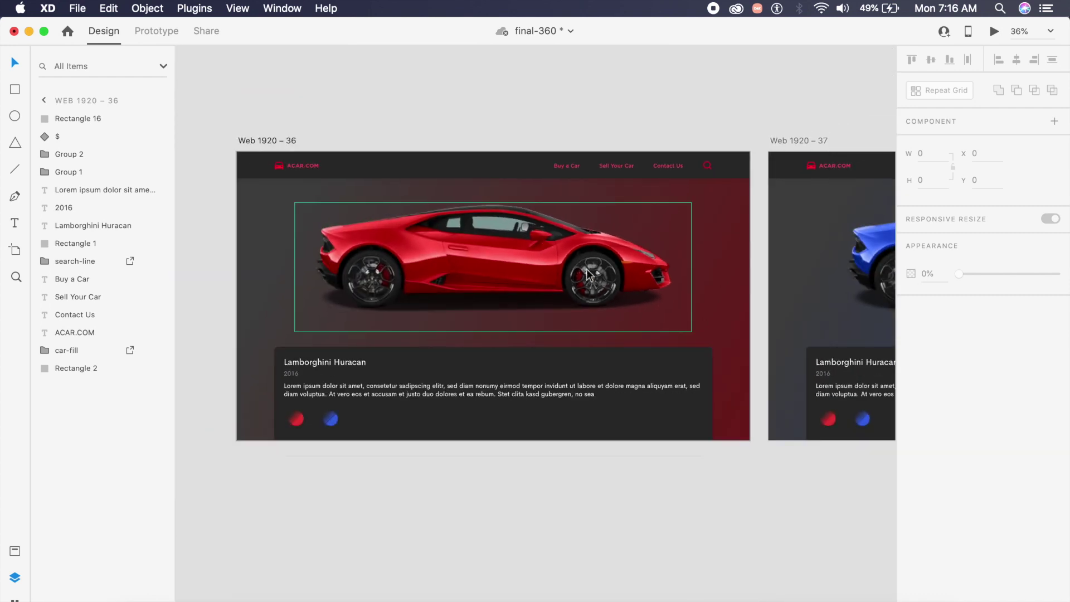
{"action": "left_click", "coordinate": [563, 280]}
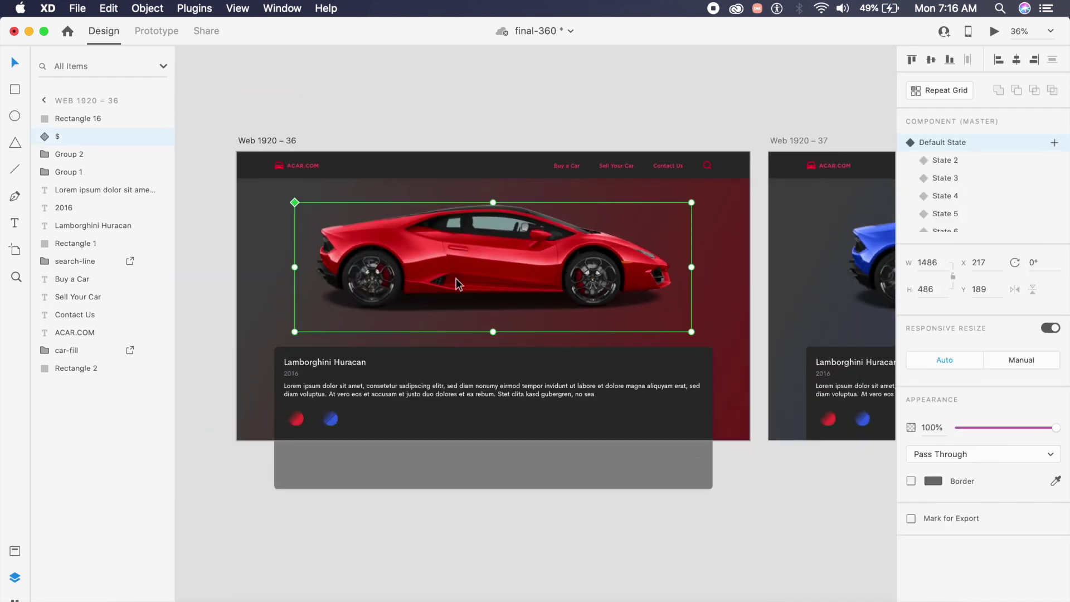
{"action": "key", "text": "shift+super+bracketleft"}
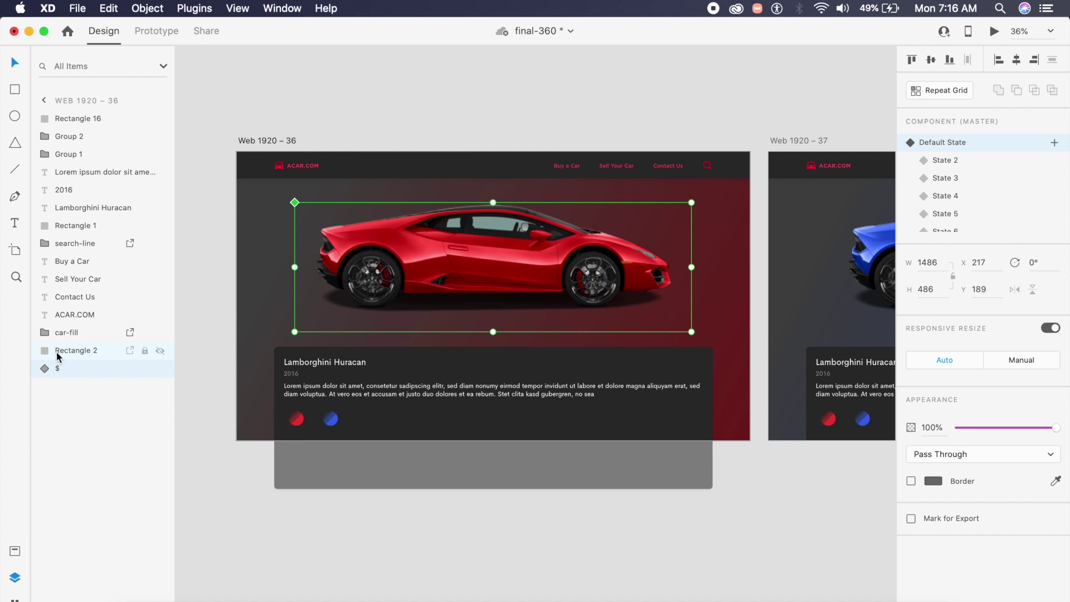
{"action": "key", "text": "Escape"}
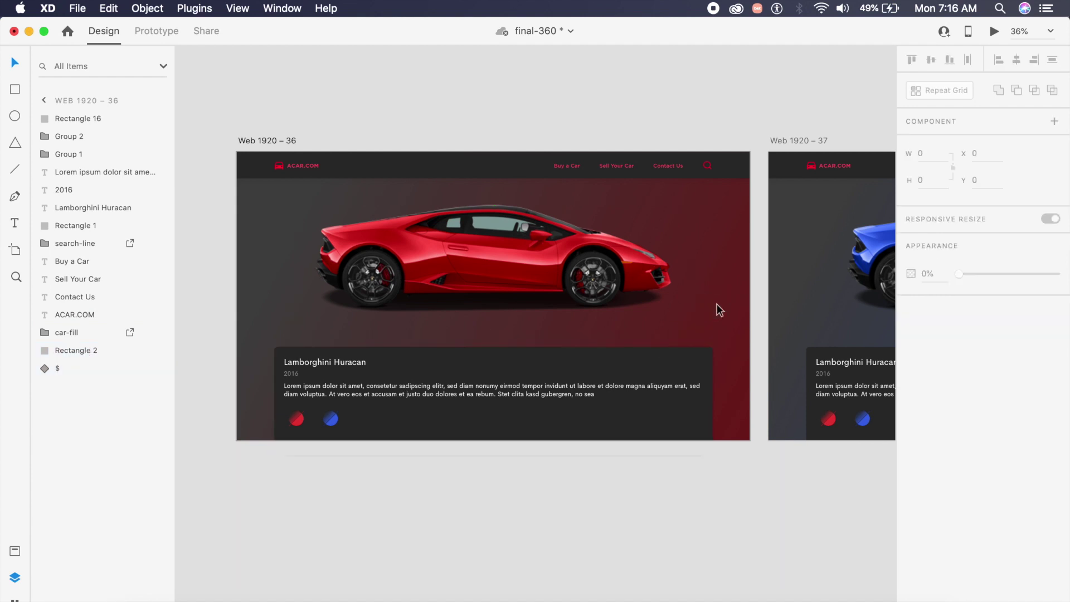
In Prototype mode, link the blue swatch to Web 1920 – 37 with a Tap trigger.
{"action": "left_click", "coordinate": [143, 35]}
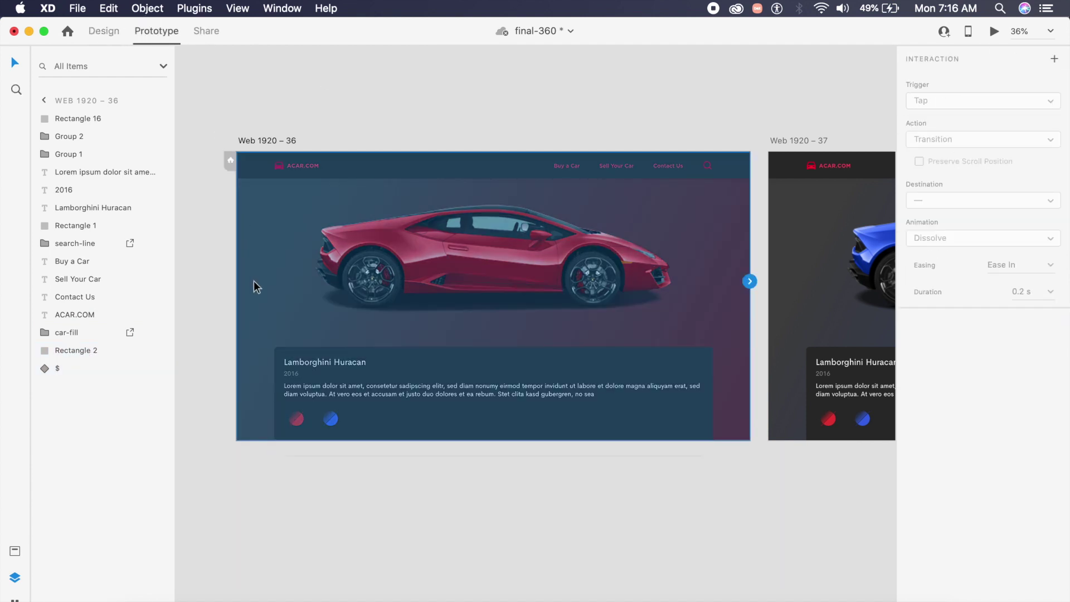
{"action": "left_click", "coordinate": [335, 416]}
{"action": "left_click_drag", "start_coordinate": [339, 416], "coordinate": [834, 347]}
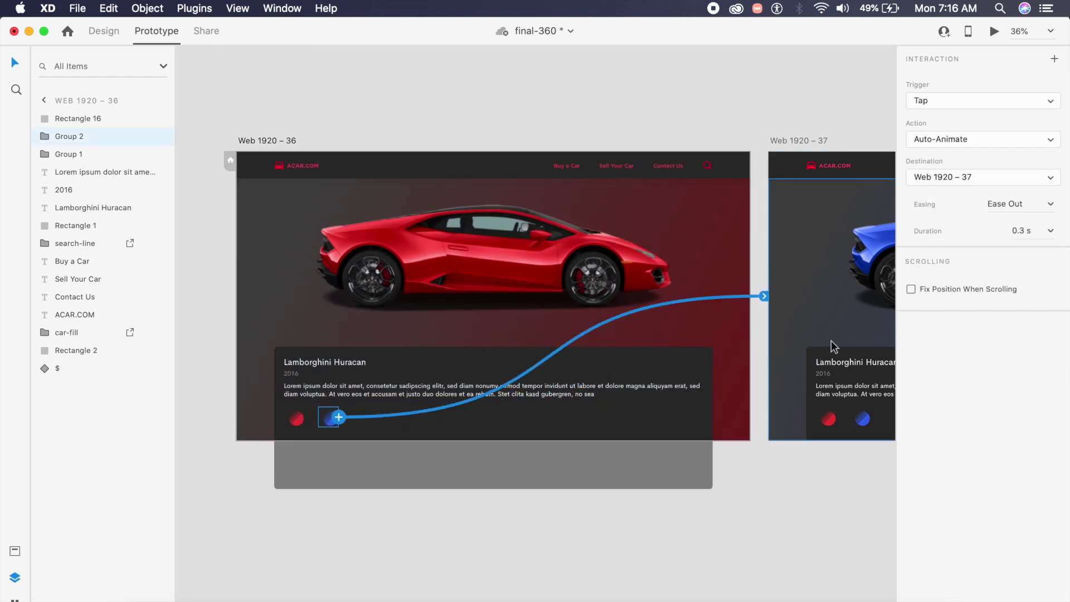
{"action": "left_click", "coordinate": [937, 104]}
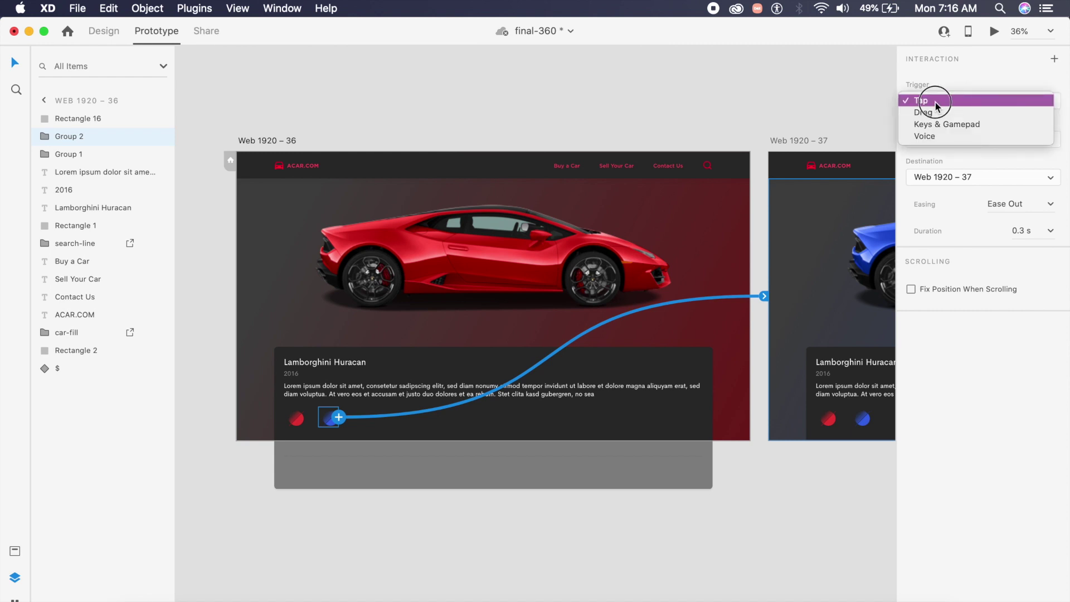
{"action": "left_click", "coordinate": [938, 106]}
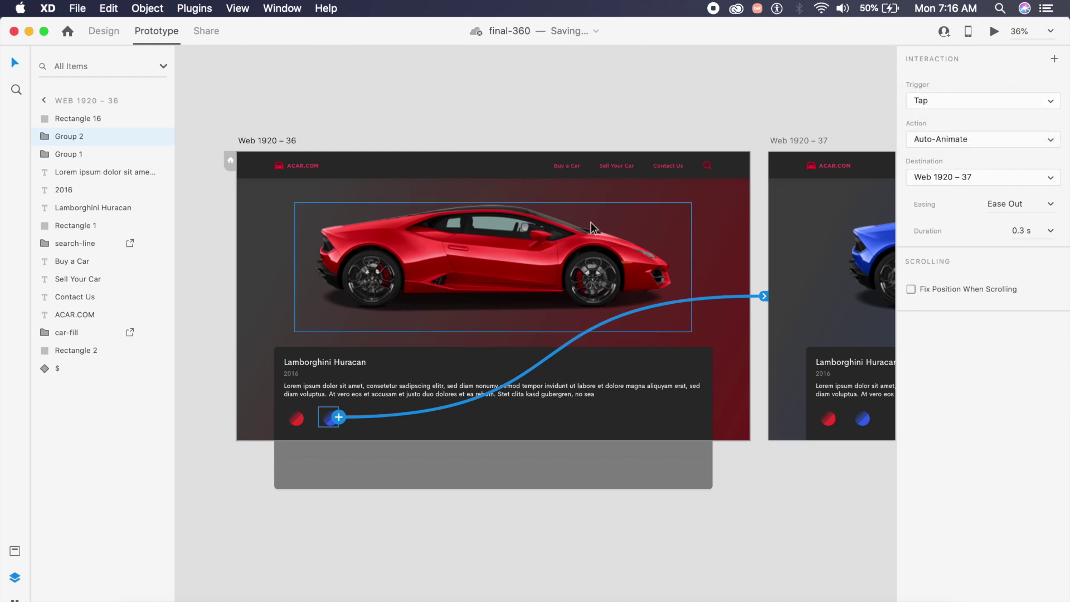
Link Web 1920 – 37's red swatch back to Web 1920 – 36, then preview and tap blue.
{"action": "left_click", "coordinate": [834, 420]}
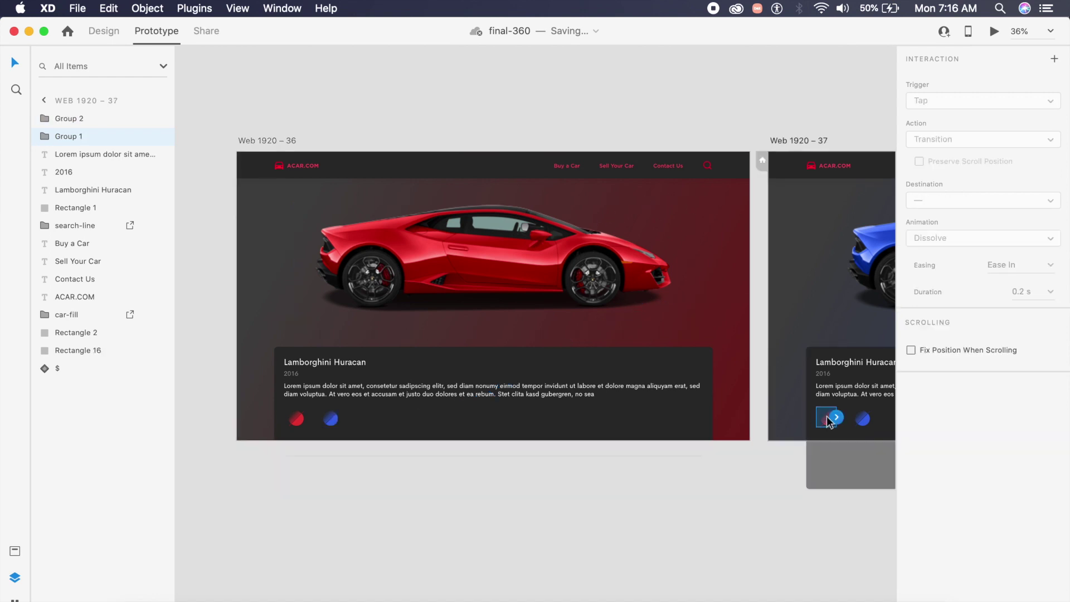
{"action": "scroll", "coordinate": [841, 426], "scroll_direction": "right", "scroll_amount": 5}
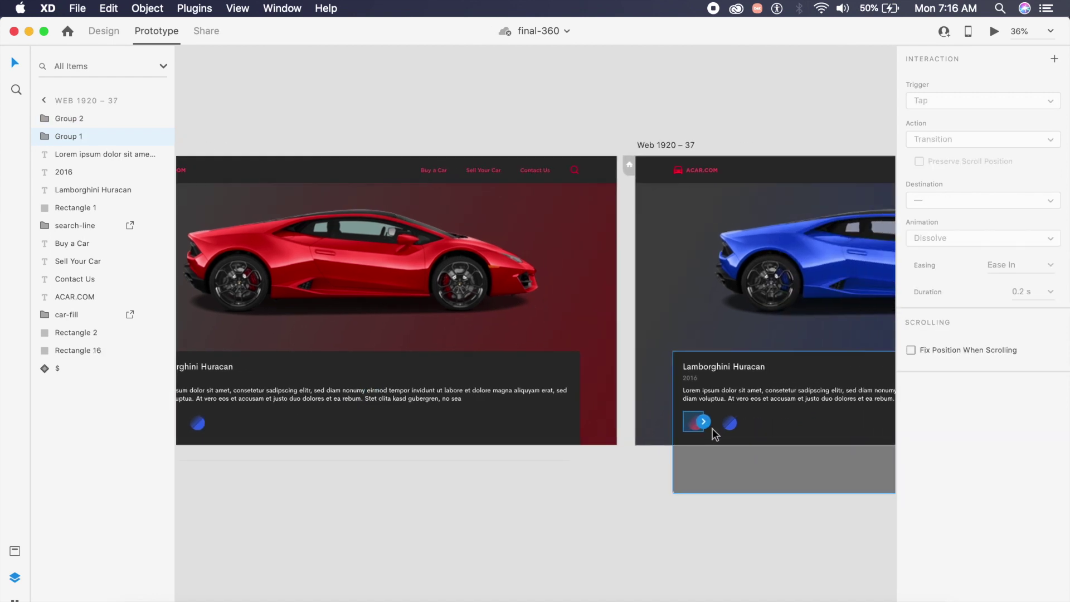
{"action": "left_click_drag", "start_coordinate": [703, 421], "coordinate": [519, 390]}
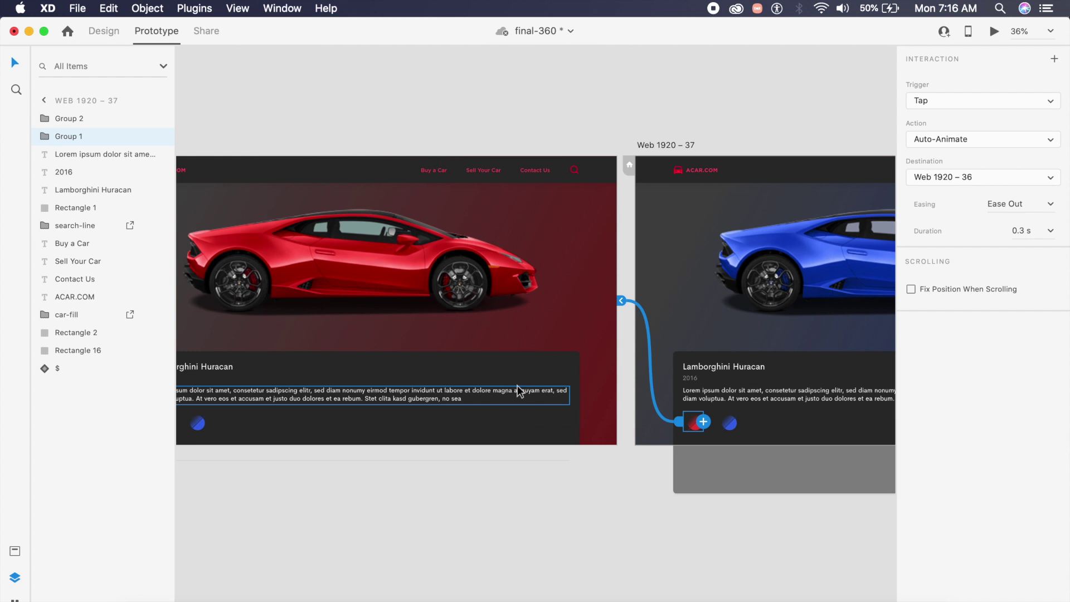
{"action": "left_click", "coordinate": [595, 290]}
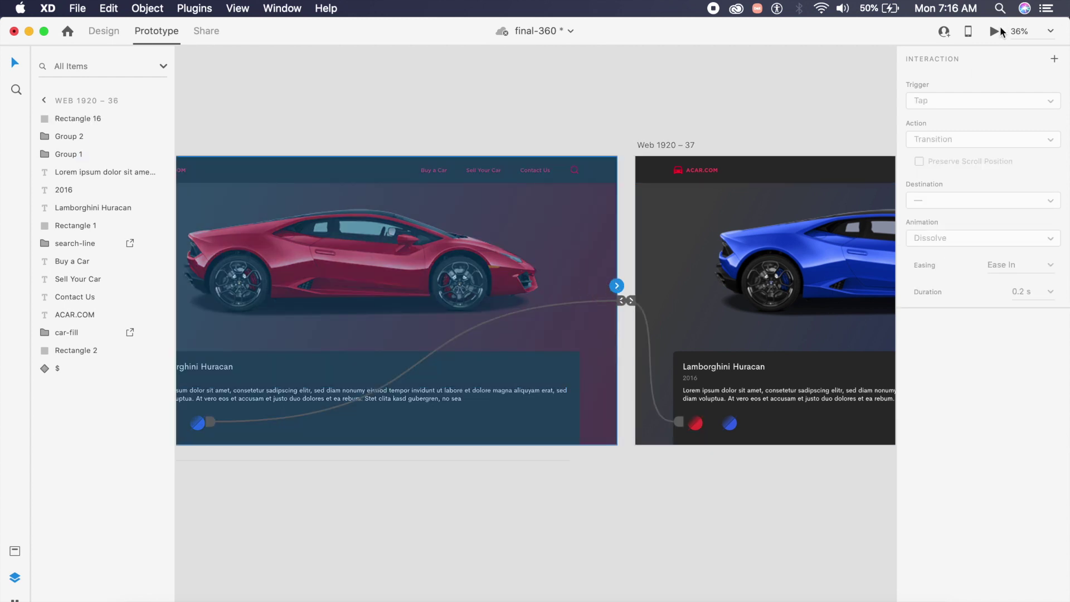
{"action": "left_click", "coordinate": [995, 31]}
{"action": "left_click", "coordinate": [198, 577]}
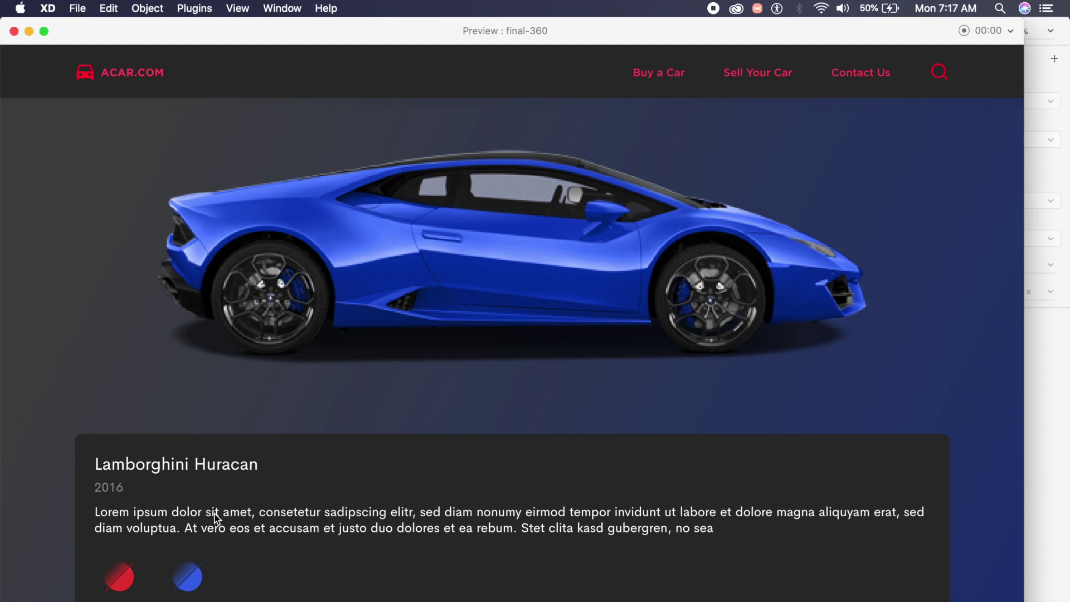
Tap the red swatch to turn the car red, close the preview, and fit artboards to screen.
{"action": "left_click", "coordinate": [127, 577]}
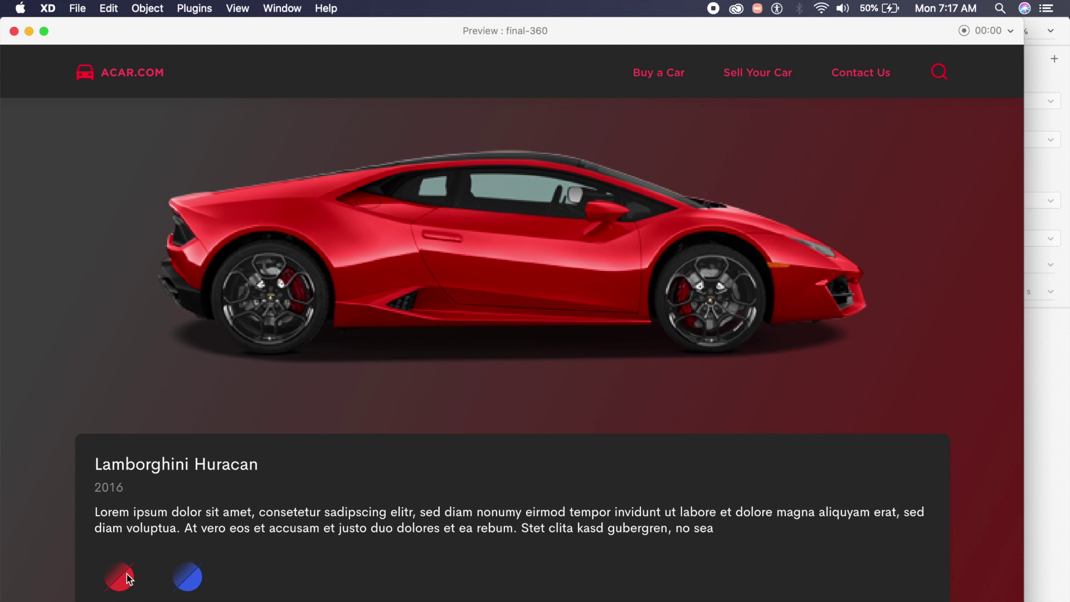
{"action": "left_click", "coordinate": [14, 31]}
{"action": "key", "text": "super+0"}
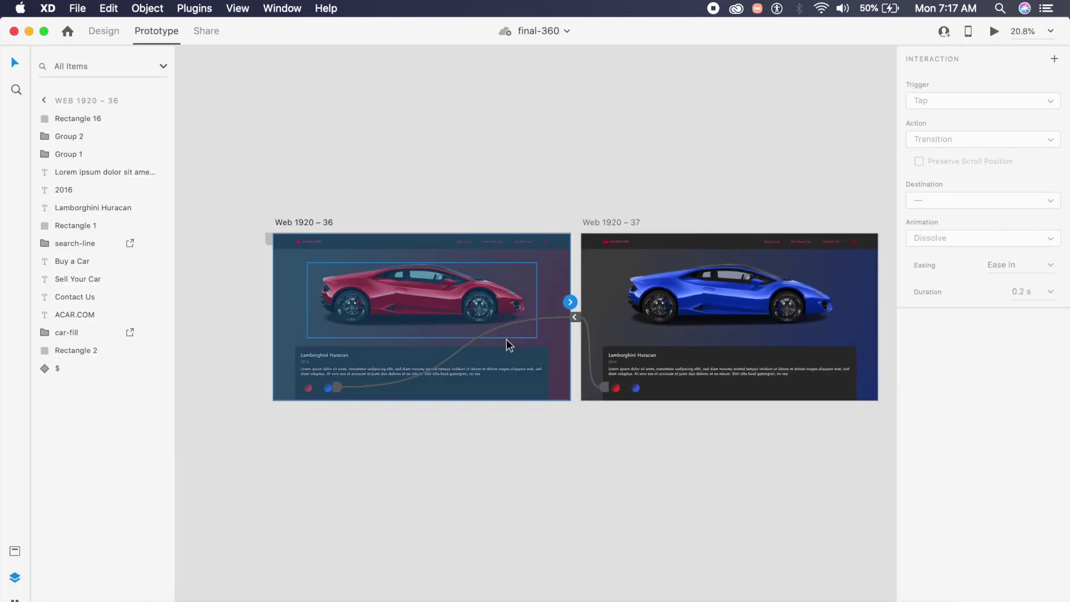
In Design mode, draw a borderless circle beside the car's rear, filled with the dark card colour.
{"action": "left_click", "coordinate": [111, 31]}
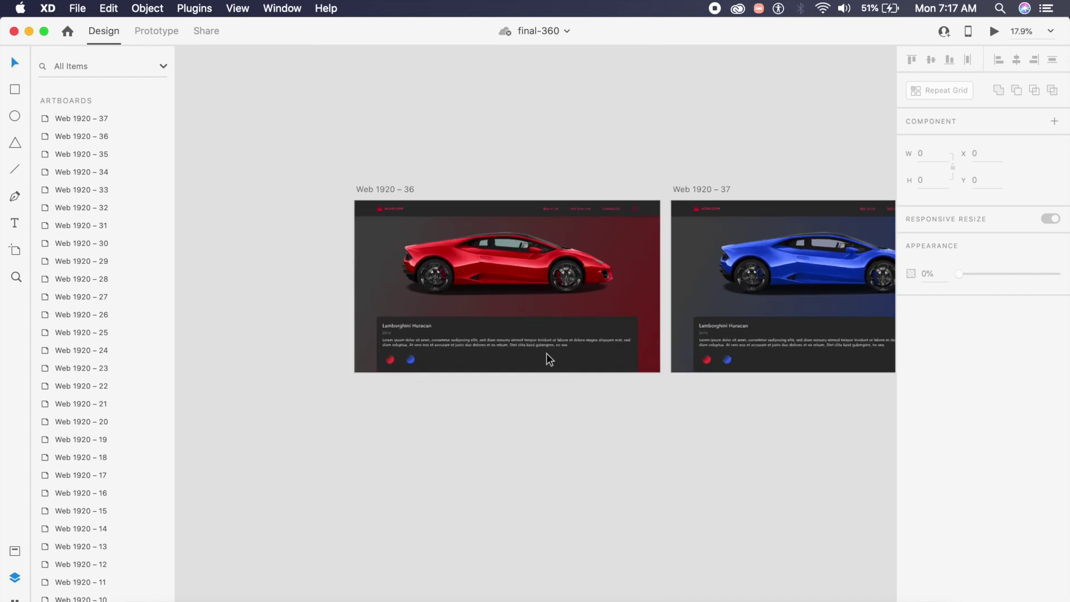
{"action": "scroll", "coordinate": [549, 359], "scroll_direction": "up", "scroll_amount": 3}
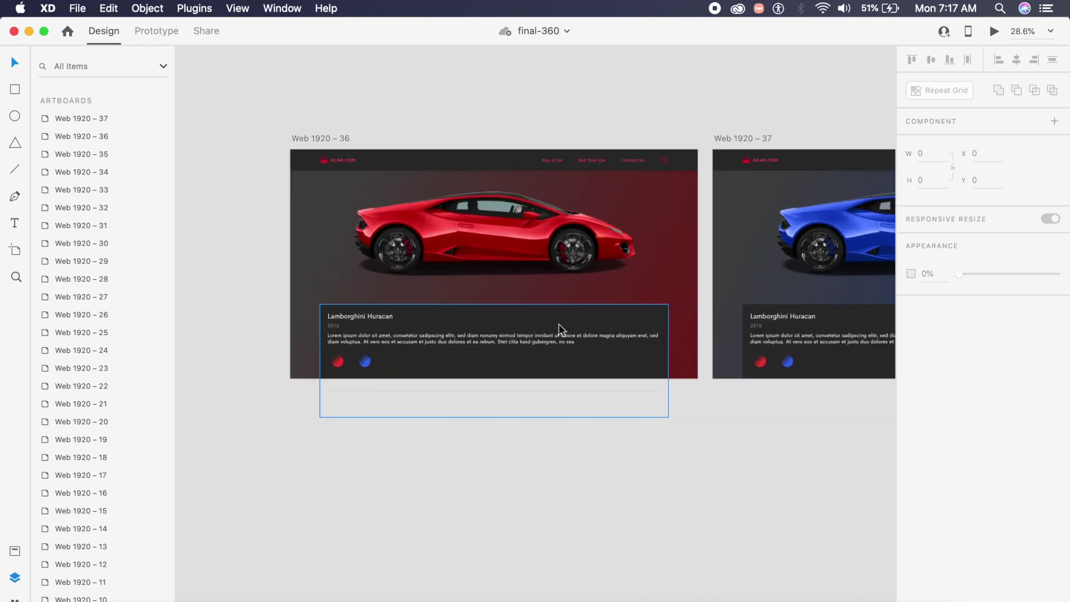
{"action": "key", "text": "e"}
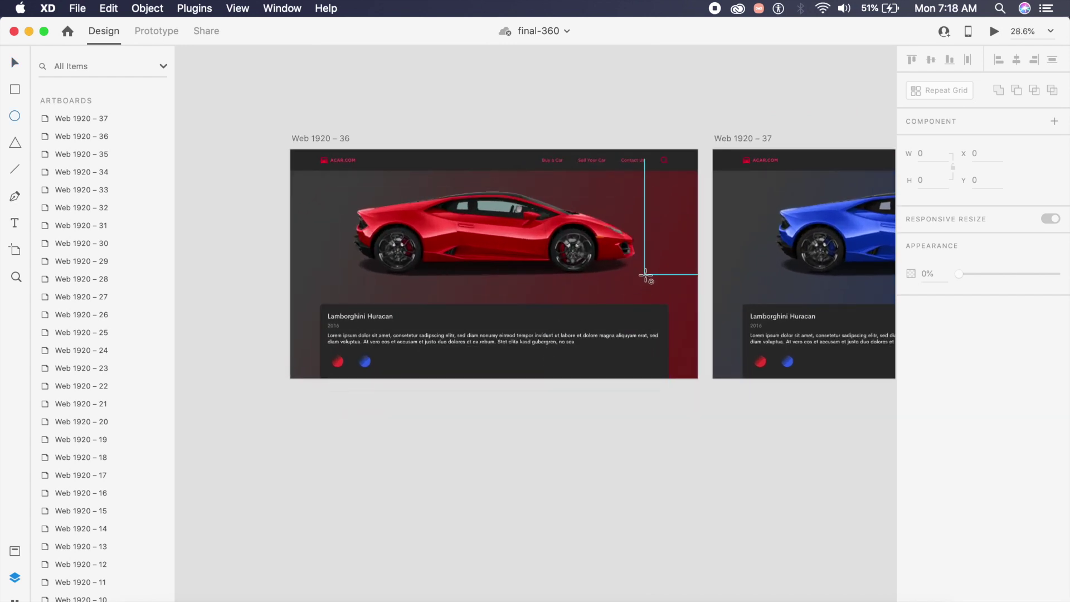
{"action": "left_click_drag", "start_coordinate": [645, 275], "coordinate": [665, 294]}
{"action": "key", "text": "Escape"}
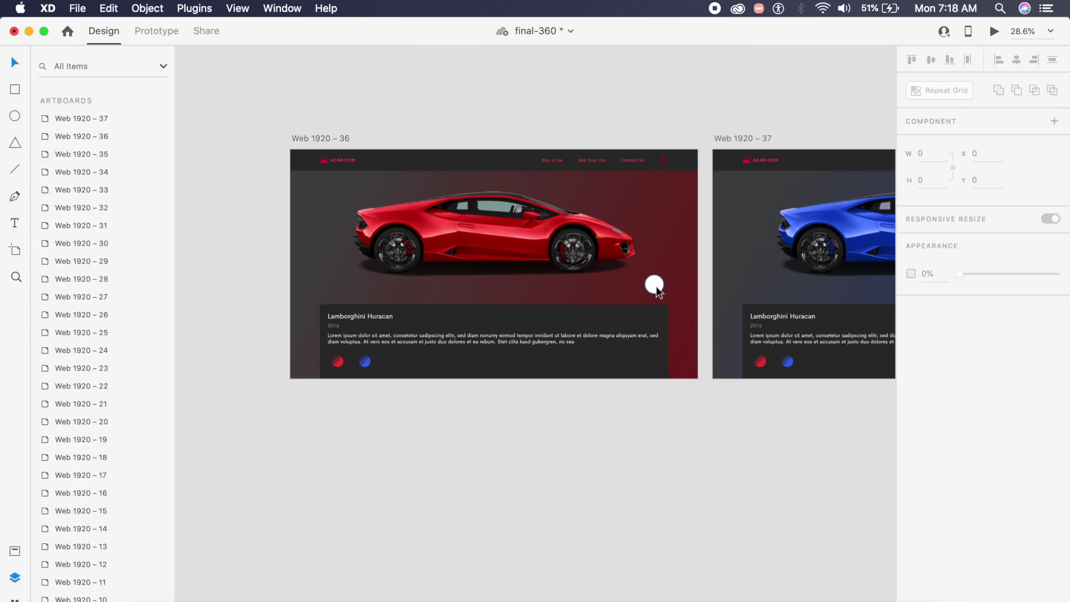
{"action": "left_click", "coordinate": [655, 286]}
{"action": "left_click", "coordinate": [912, 398]}
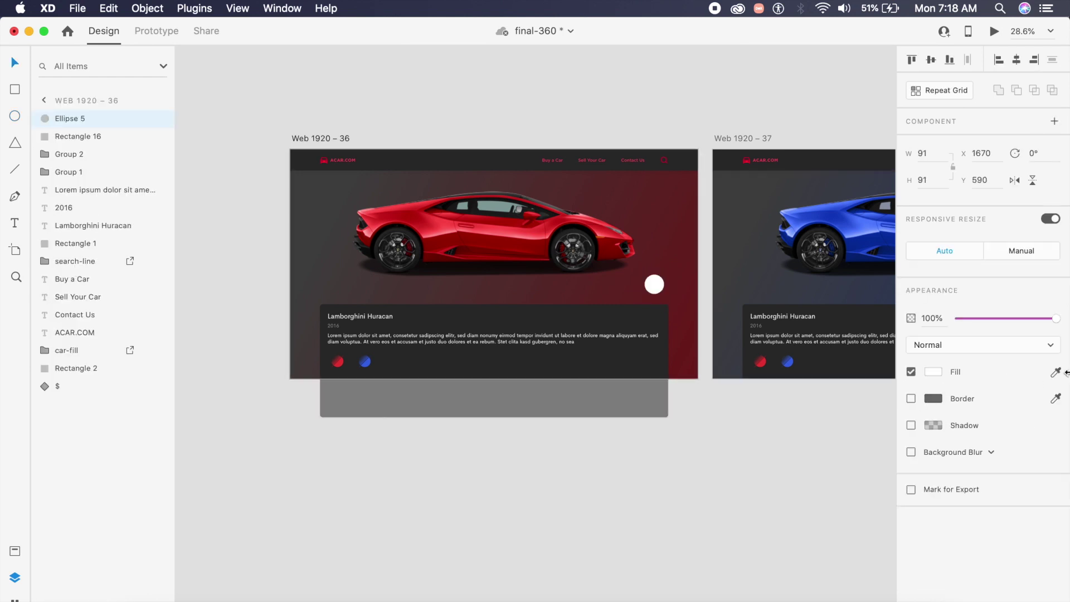
{"action": "left_click", "coordinate": [1055, 372]}
{"action": "left_click", "coordinate": [638, 321]}
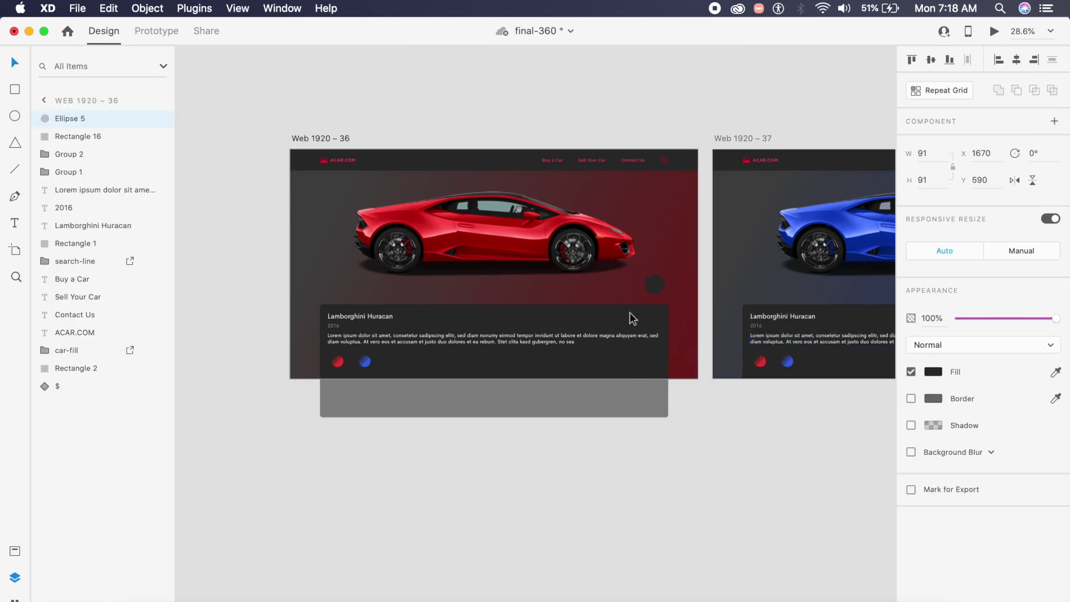
{"action": "left_click", "coordinate": [706, 451]}
Save the file and duplicate Web 1920 – 36 below it as Web 1920 – 38.
{"action": "scroll", "coordinate": [705, 450], "scroll_direction": "up", "scroll_amount": 5}
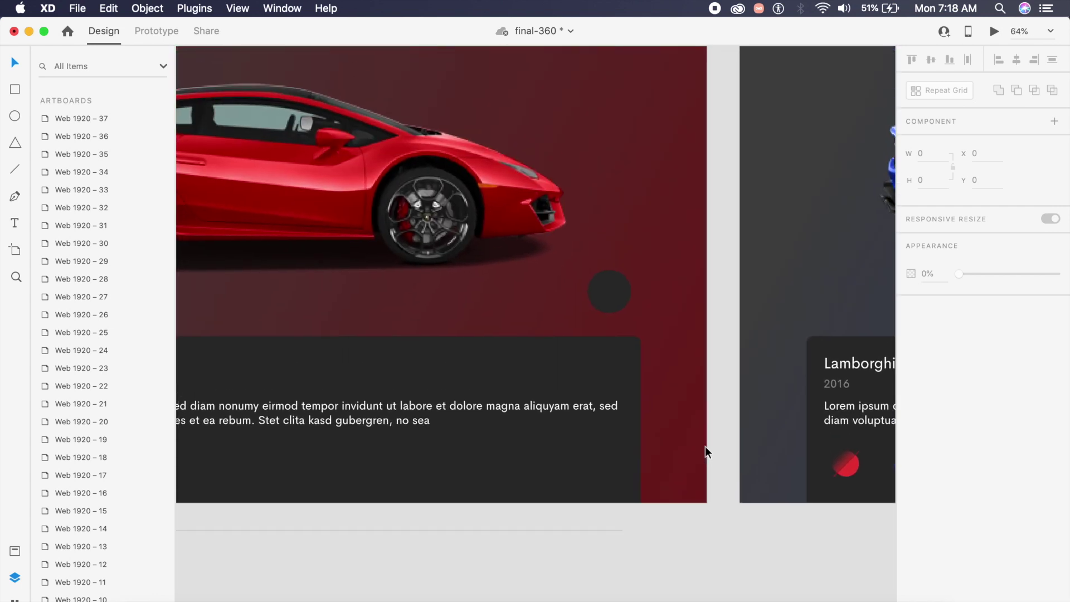
{"action": "scroll", "coordinate": [706, 451], "scroll_direction": "down", "scroll_amount": 5}
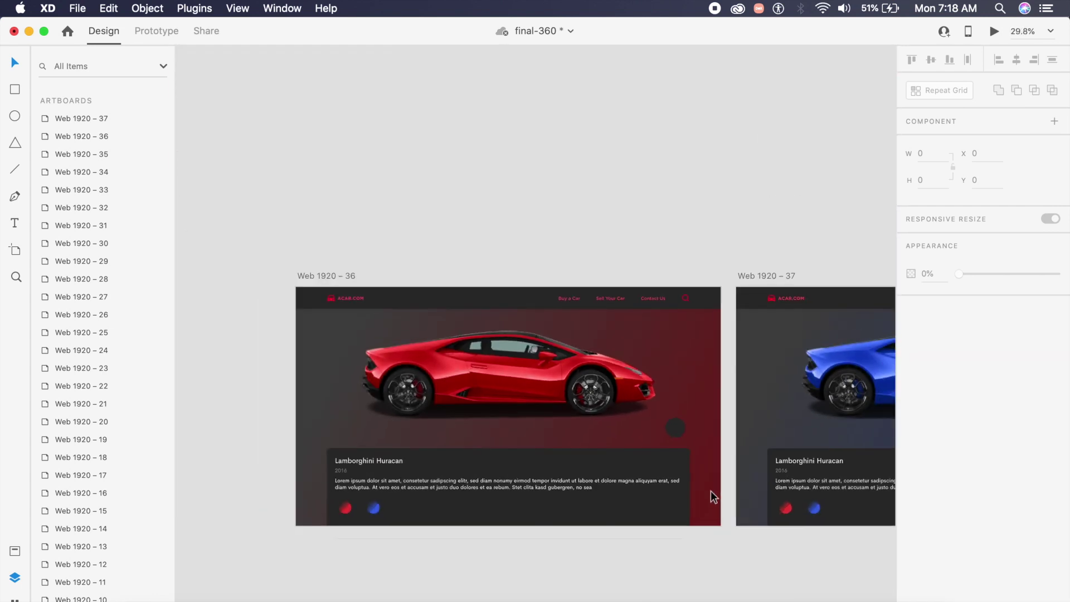
{"action": "left_click_drag", "start_coordinate": [676, 430], "coordinate": [657, 437]}
{"action": "key", "text": "super+z"}
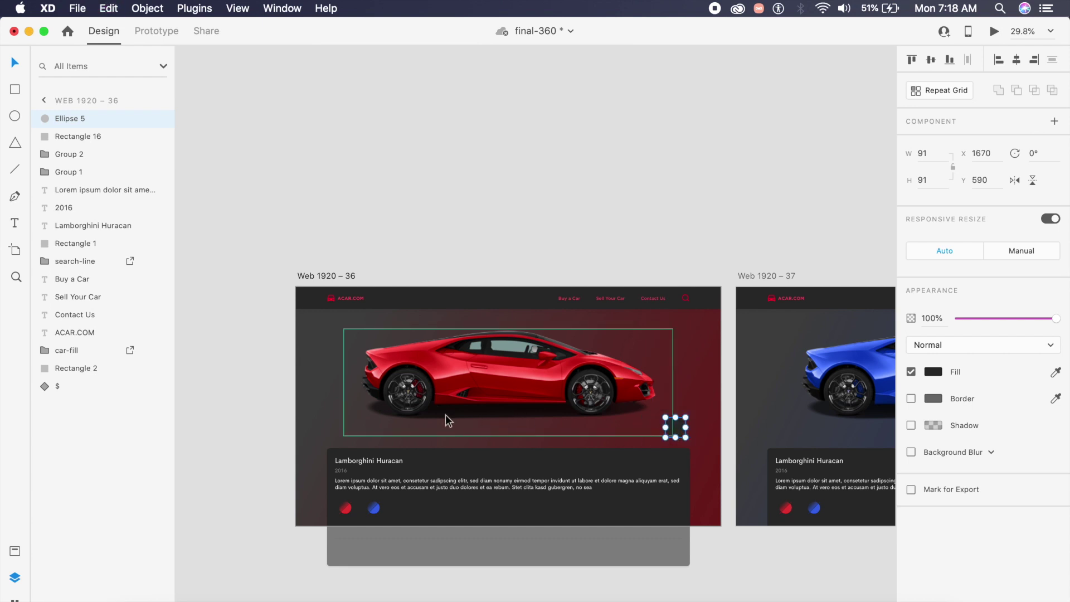
{"action": "scroll", "coordinate": [628, 410], "scroll_direction": "down", "scroll_amount": 5}
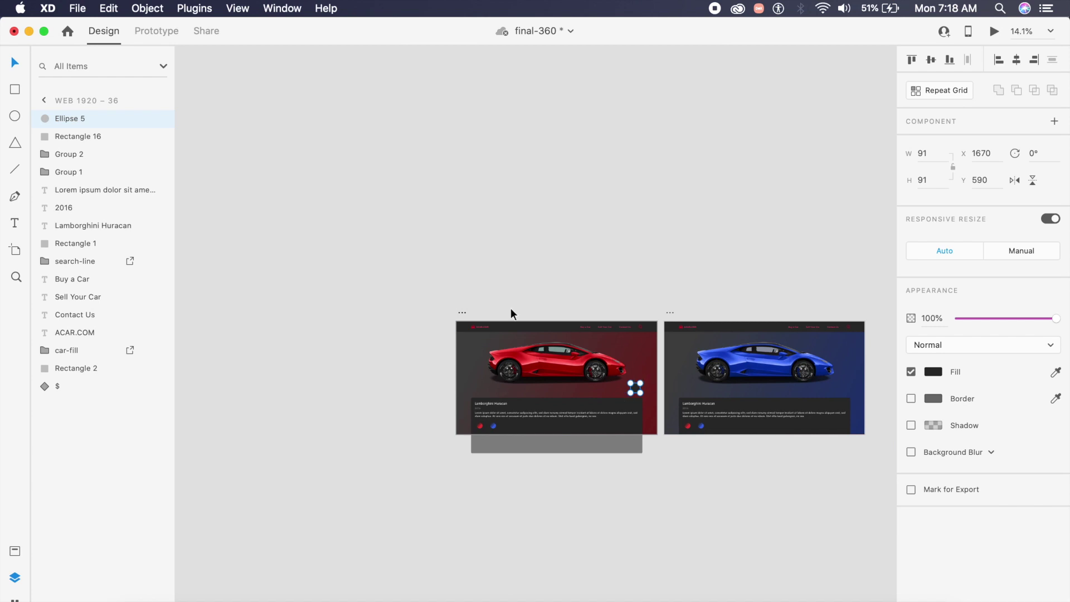
{"action": "key", "text": "super+s"}
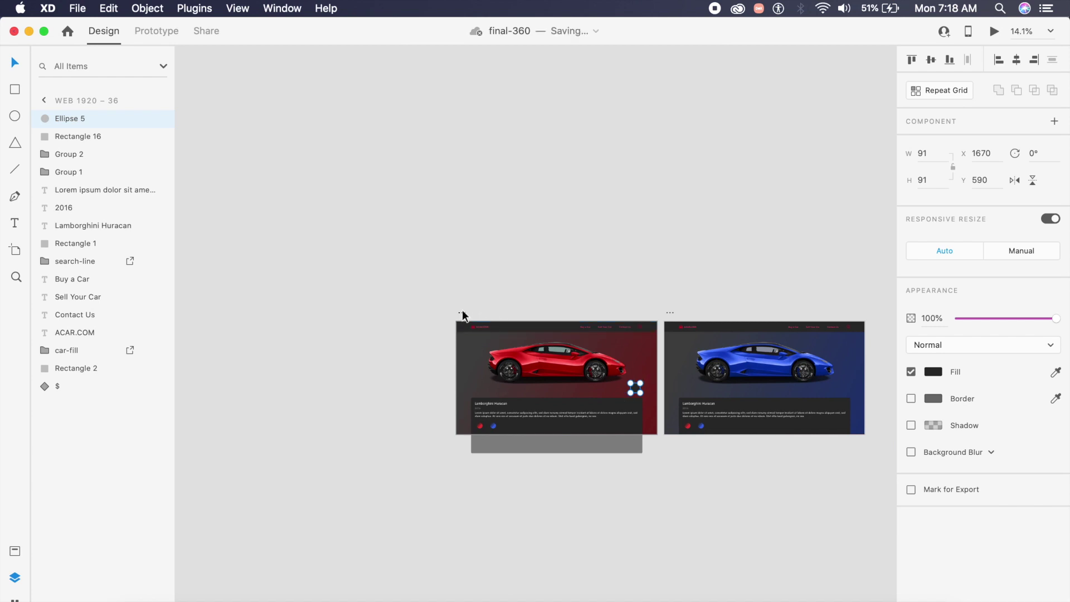
{"action": "left_click_drag", "start_coordinate": [462, 316], "coordinate": [461, 439]}
On Web 1920 – 38, nudge the circle 10 px left and set the car to State 2.
{"action": "scroll", "coordinate": [461, 440], "scroll_direction": "up", "scroll_amount": 5}
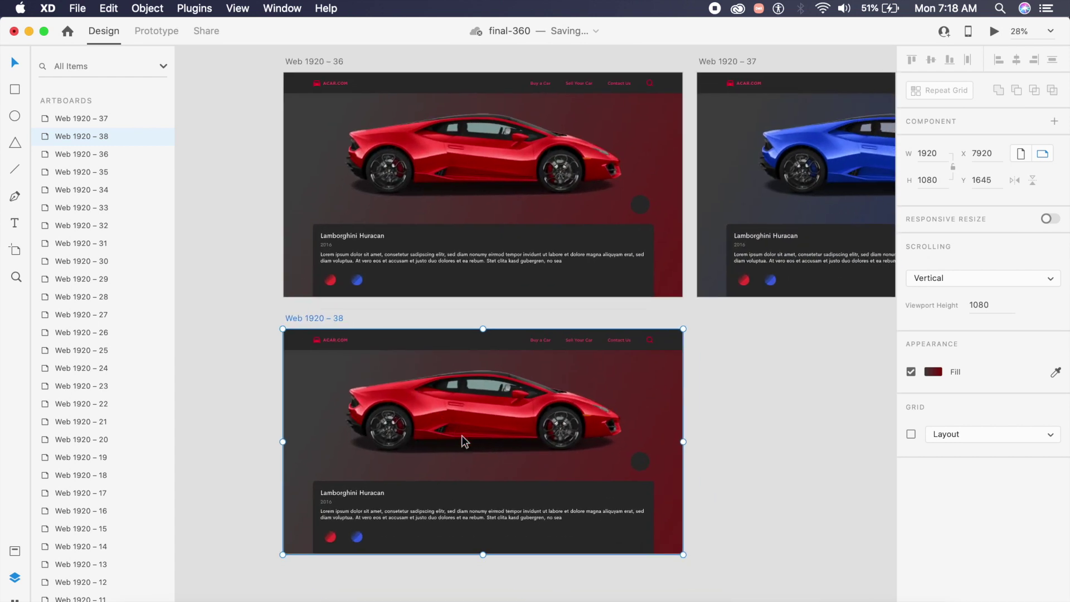
{"action": "left_click", "coordinate": [641, 462]}
{"action": "scroll", "coordinate": [641, 458], "scroll_direction": "up", "scroll_amount": 4}
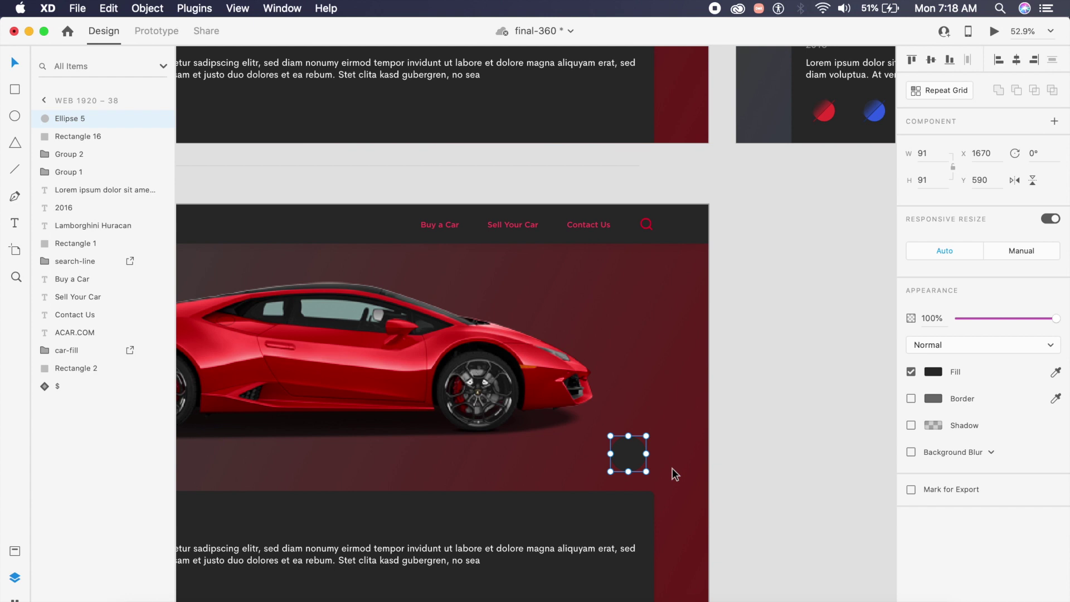
{"action": "key", "text": "super+s"}
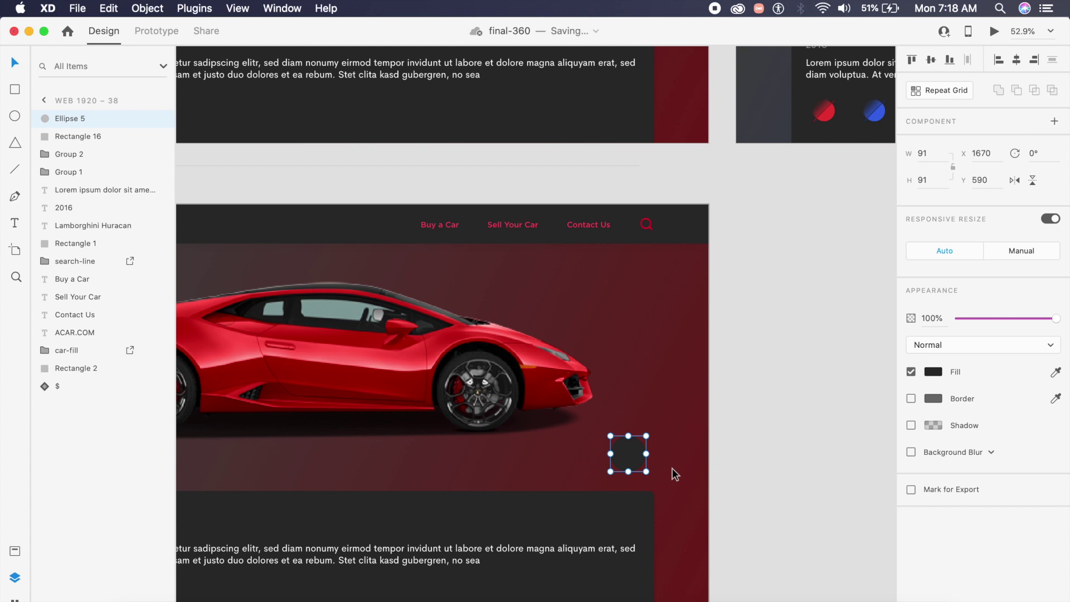
{"action": "key", "text": "shift+Left"}
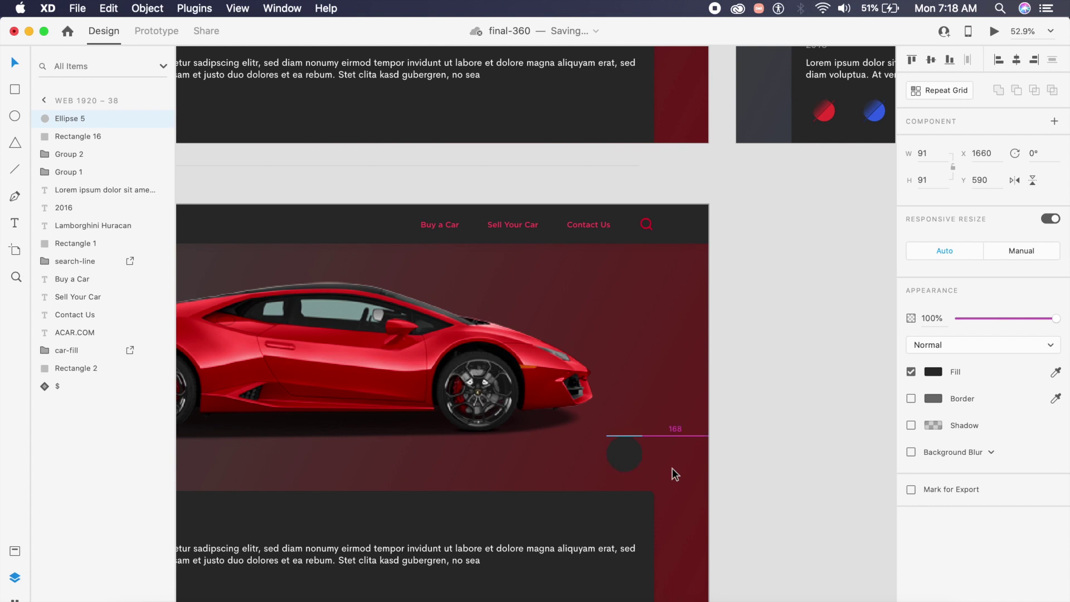
{"action": "scroll", "coordinate": [637, 471], "scroll_direction": "down", "scroll_amount": 5}
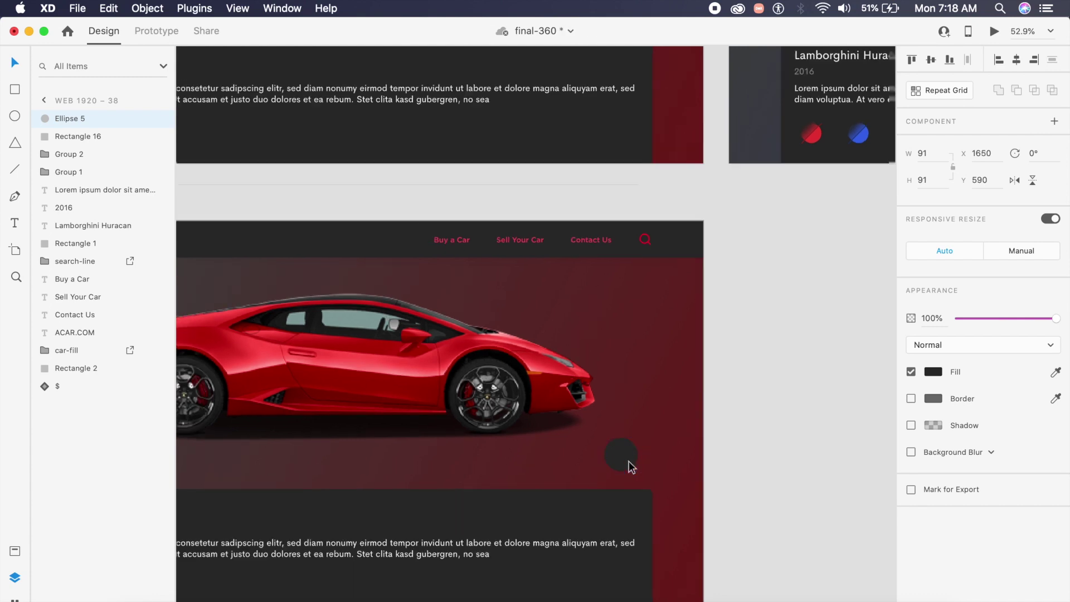
{"action": "left_click", "coordinate": [529, 437]}
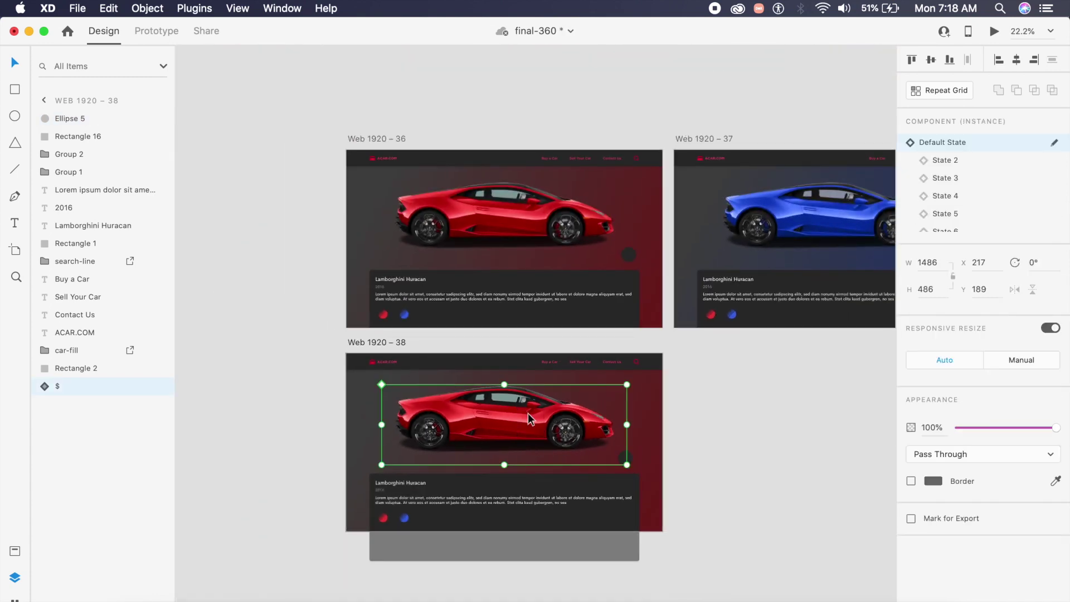
{"action": "left_click", "coordinate": [956, 162]}
Duplicate it as Web 1920 – 39, nudge the circle 20 px left, and set the car to State 3.
{"action": "left_click", "coordinate": [404, 343]}
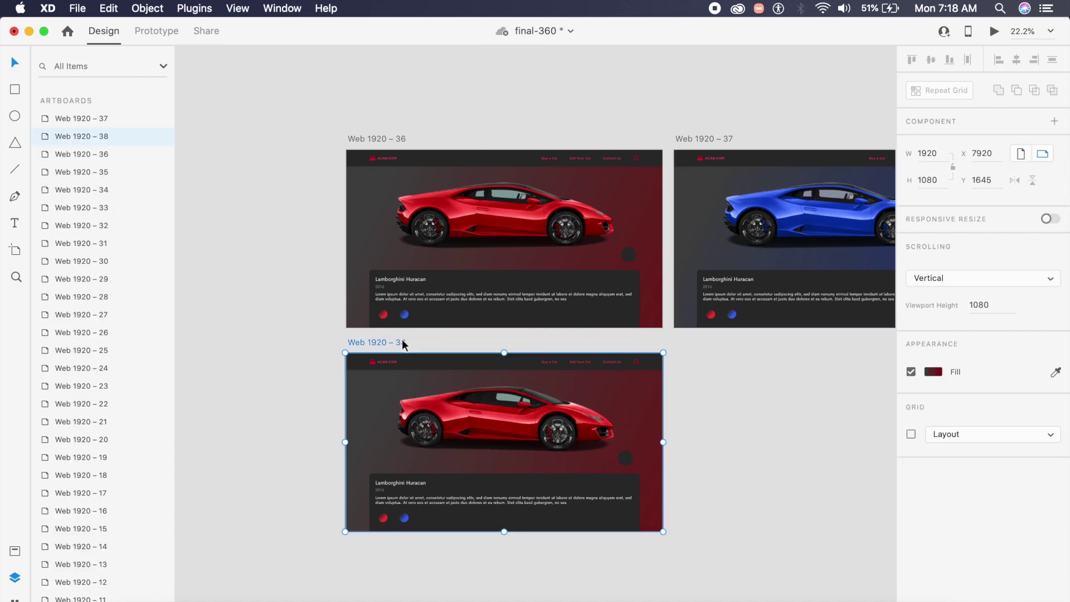
{"action": "key", "text": "super+d"}
{"action": "left_click", "coordinate": [653, 349]}
{"action": "scroll", "coordinate": [657, 350], "scroll_direction": "up", "scroll_amount": 5}
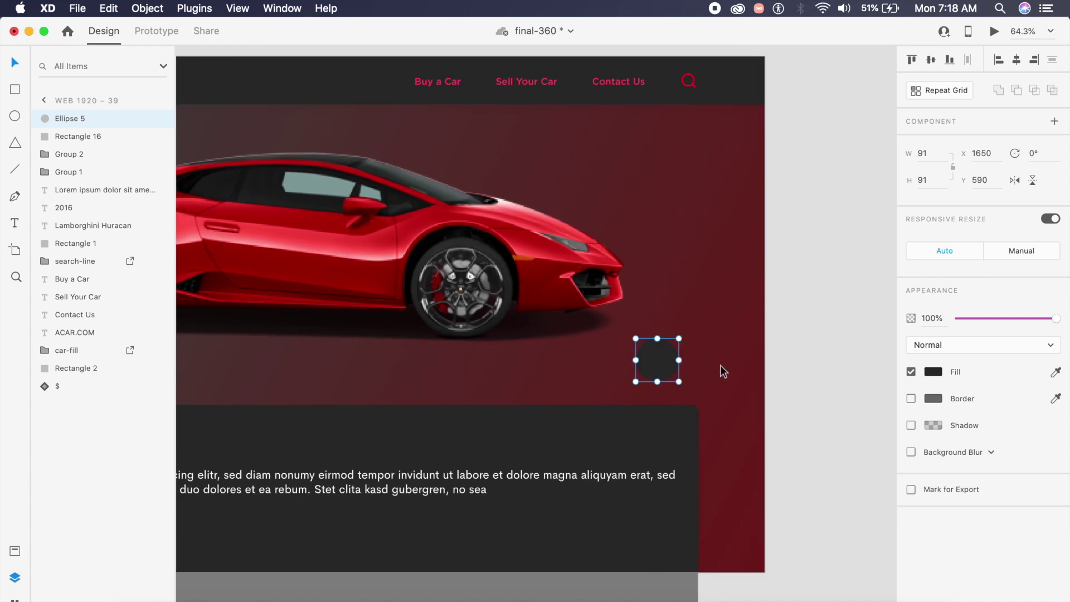
{"action": "key", "text": "shift+Left"}
{"action": "key", "text": "shift+Left"}
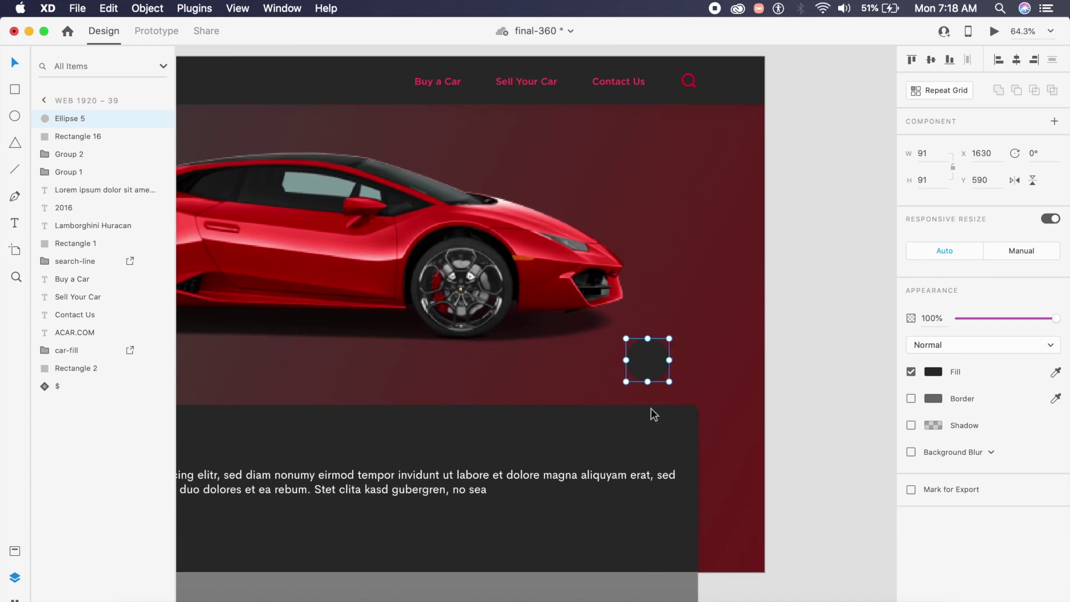
{"action": "scroll", "coordinate": [654, 418], "scroll_direction": "down", "scroll_amount": 3}
{"action": "left_click", "coordinate": [573, 352]}
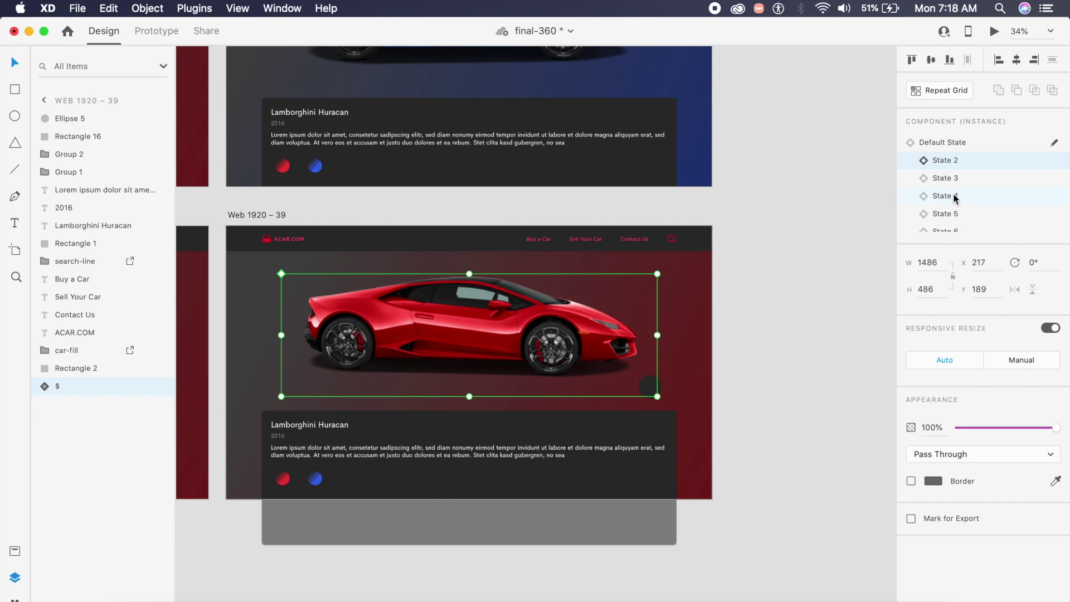
{"action": "left_click", "coordinate": [947, 179]}
Duplicate into Web 1920 – 40 with the car set to State 4.
{"action": "scroll", "coordinate": [518, 210], "scroll_direction": "down", "scroll_amount": 4}
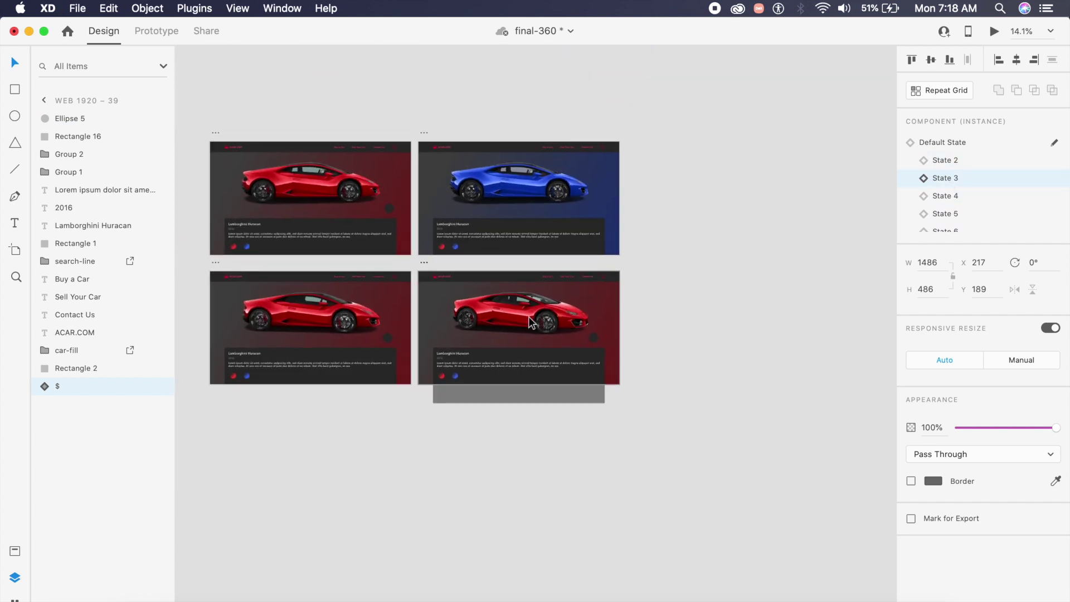
{"action": "left_click_drag", "start_coordinate": [516, 226], "coordinate": [306, 359]}
{"action": "scroll", "coordinate": [305, 359], "scroll_direction": "up", "scroll_amount": 5}
{"action": "scroll", "coordinate": [390, 390], "scroll_direction": "down", "scroll_amount": 3}
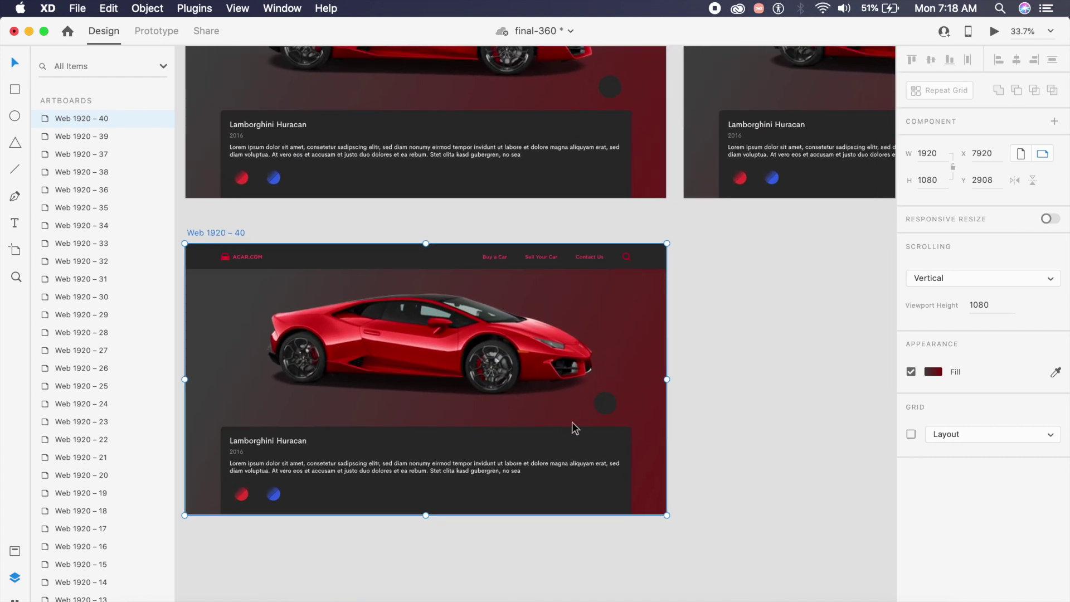
{"action": "left_click", "coordinate": [605, 412]}
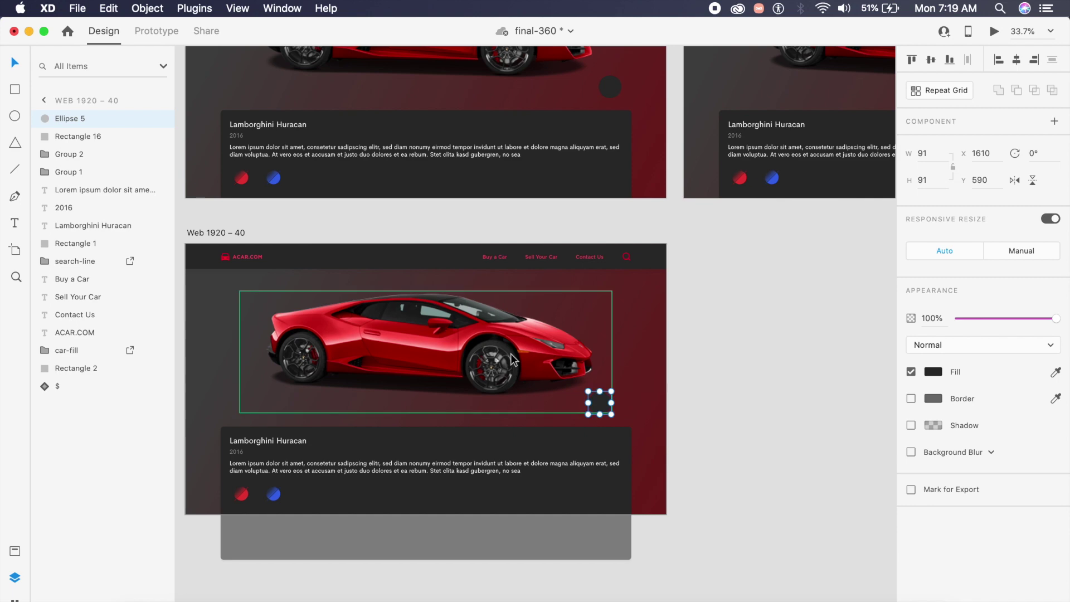
{"action": "left_click", "coordinate": [966, 195]}
Duplicate into Web 1920 – 41 with State 5, continuing the artboards through Web 1920 – 46.
{"action": "left_click", "coordinate": [229, 232]}
{"action": "key", "text": "super+d"}
{"action": "left_click", "coordinate": [569, 353]}
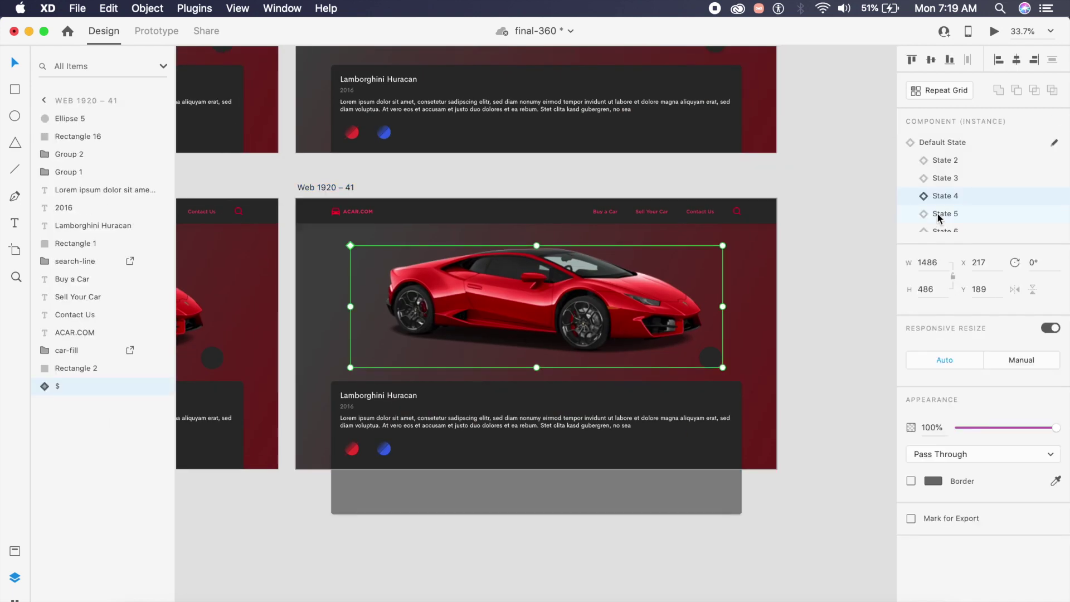
{"action": "left_click", "coordinate": [942, 214]}
{"action": "double_click", "coordinate": [712, 358]}
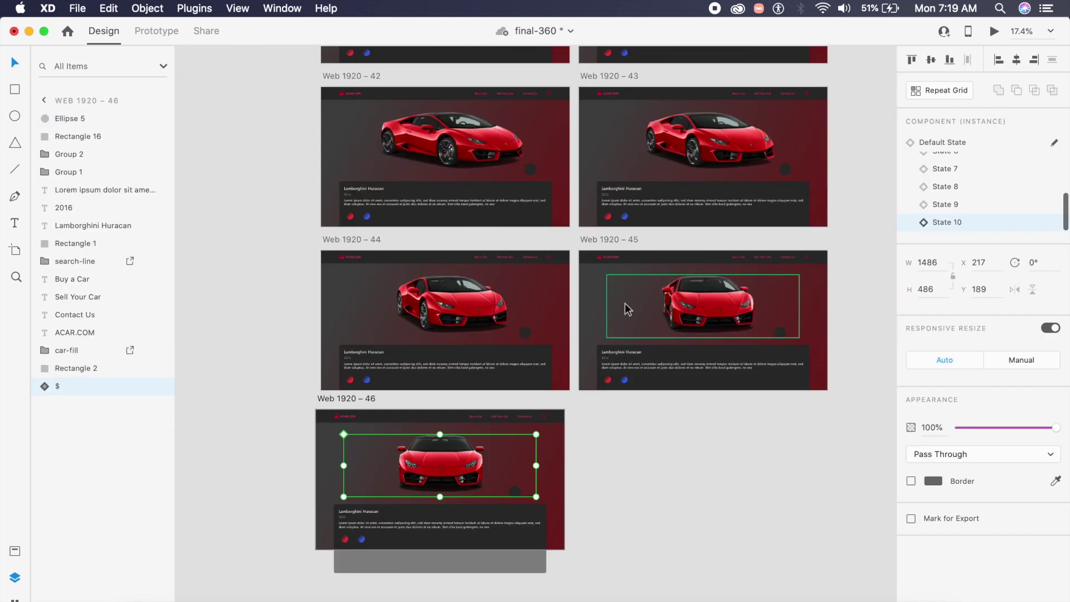
{"action": "left_click", "coordinate": [617, 476]}
{"action": "left_click", "coordinate": [440, 466]}
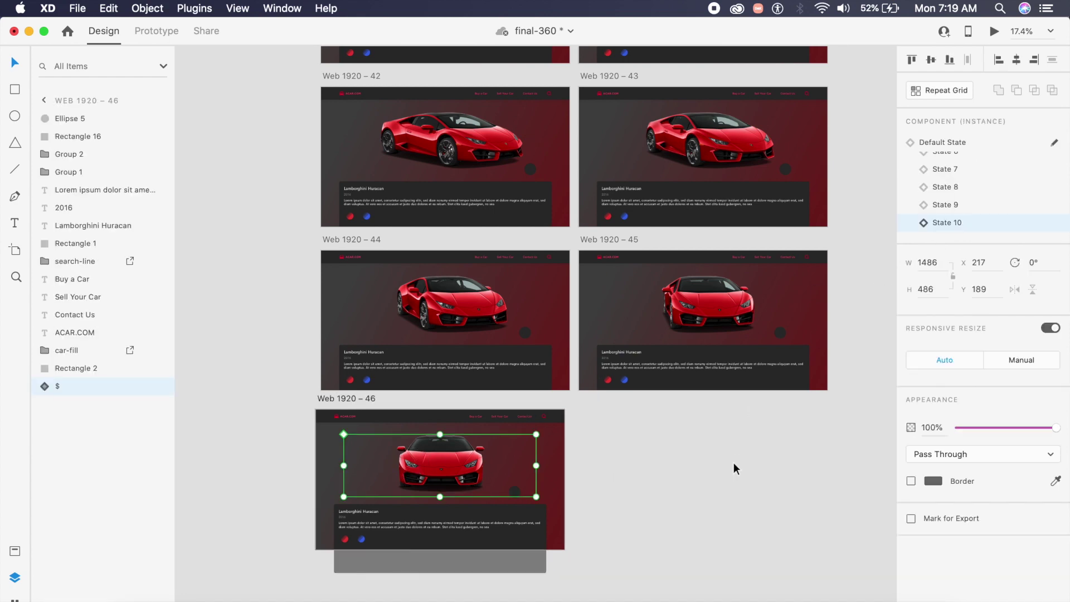
{"action": "scroll", "coordinate": [735, 468], "scroll_direction": "up", "scroll_amount": 10}
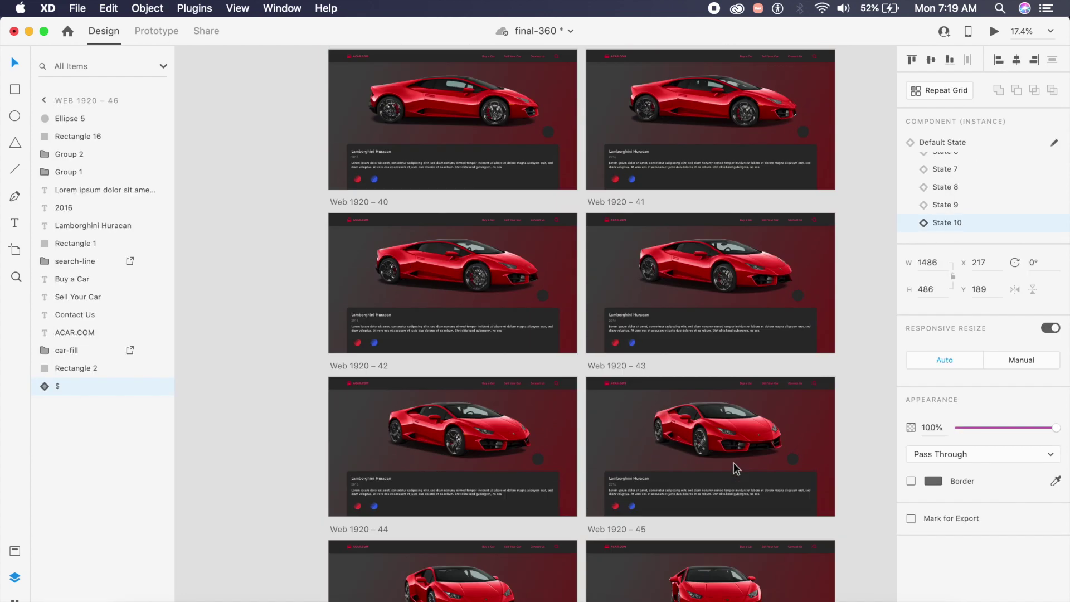
{"action": "scroll", "coordinate": [735, 468], "scroll_direction": "down", "scroll_amount": 2}
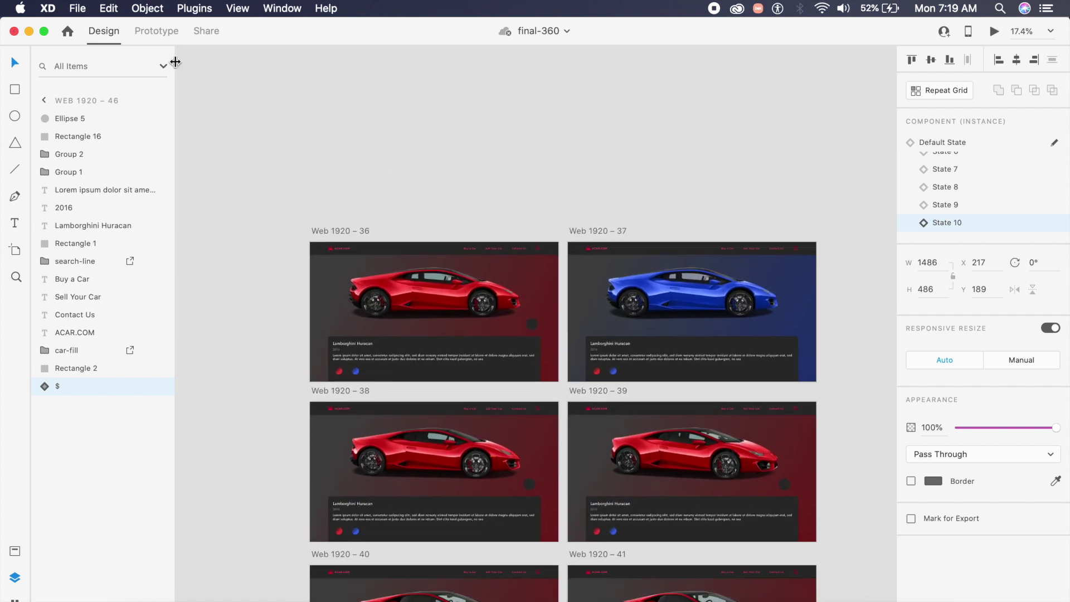
In Prototype mode, link Web 1920 – 36's dark circle to Web 1920 – 38 with a Drag trigger and Ease Out.
{"action": "left_click", "coordinate": [151, 37]}
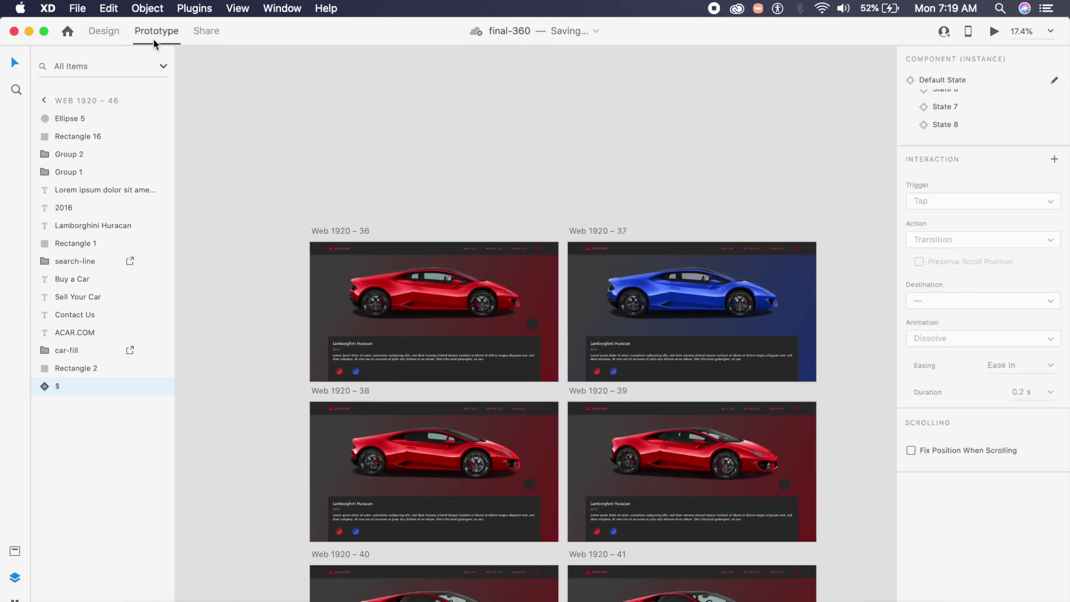
{"action": "left_click", "coordinate": [536, 328]}
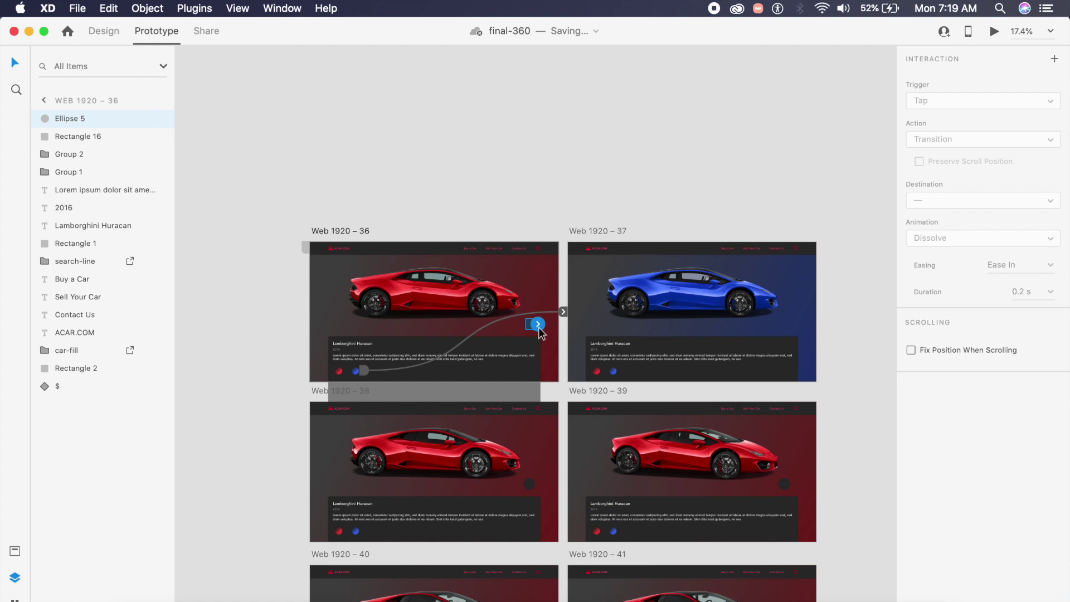
{"action": "left_click_drag", "start_coordinate": [538, 325], "coordinate": [526, 462]}
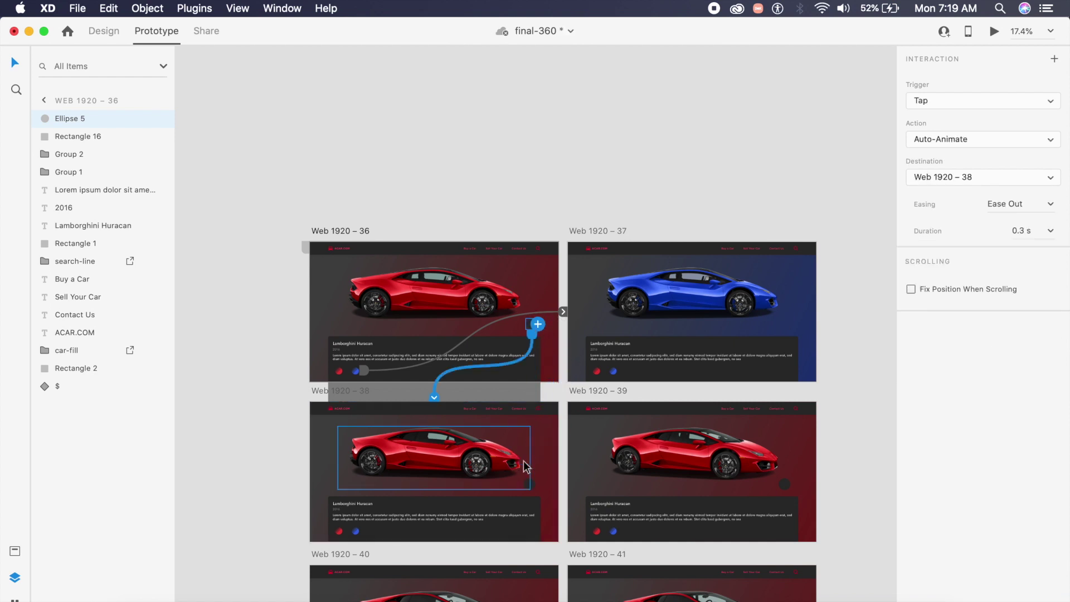
{"action": "left_click", "coordinate": [982, 102]}
{"action": "left_click", "coordinate": [948, 110]}
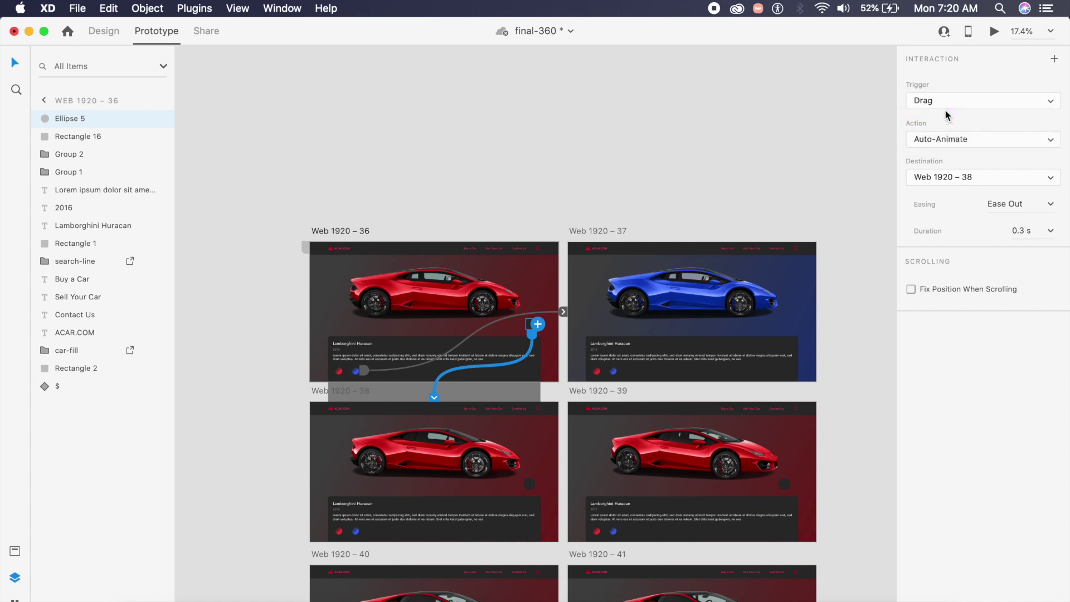
{"action": "left_click", "coordinate": [1050, 206]}
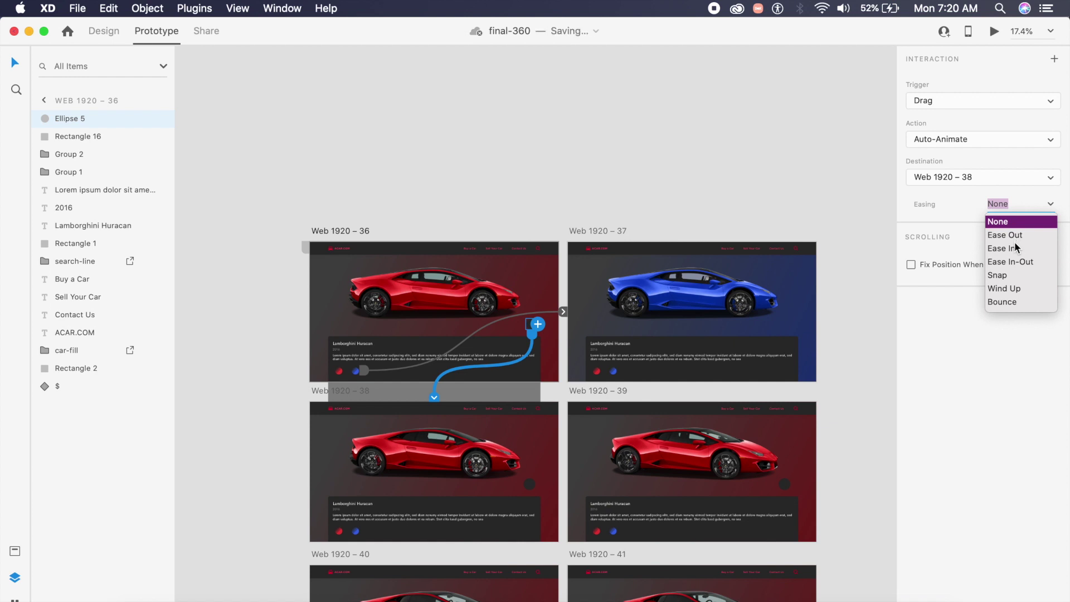
{"action": "left_click", "coordinate": [1015, 236]}
Link the dark circles on Web 1920 – 38 to 39, and 39 to 40.
{"action": "scroll", "coordinate": [569, 431], "scroll_direction": "down", "scroll_amount": 4}
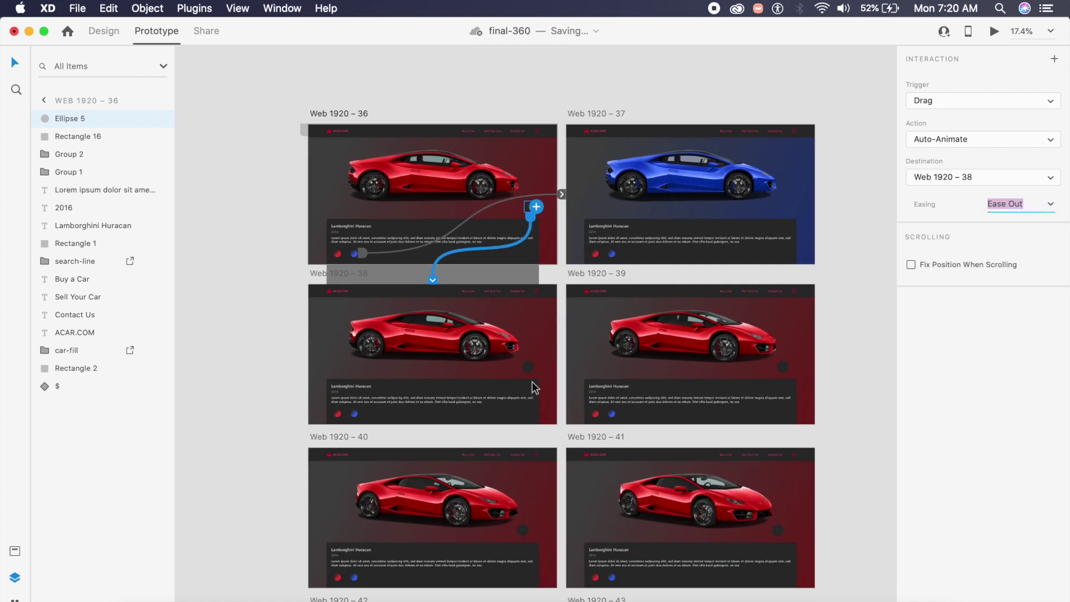
{"action": "left_click", "coordinate": [530, 366]}
{"action": "left_click_drag", "start_coordinate": [533, 366], "coordinate": [709, 366]}
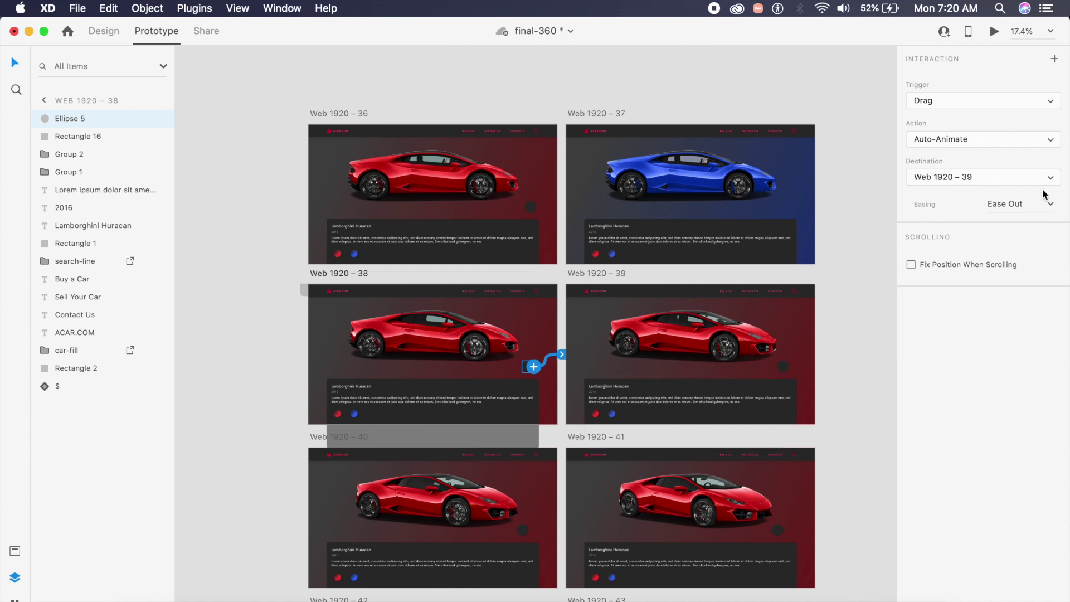
{"action": "scroll", "coordinate": [814, 161], "scroll_direction": "down", "scroll_amount": 7}
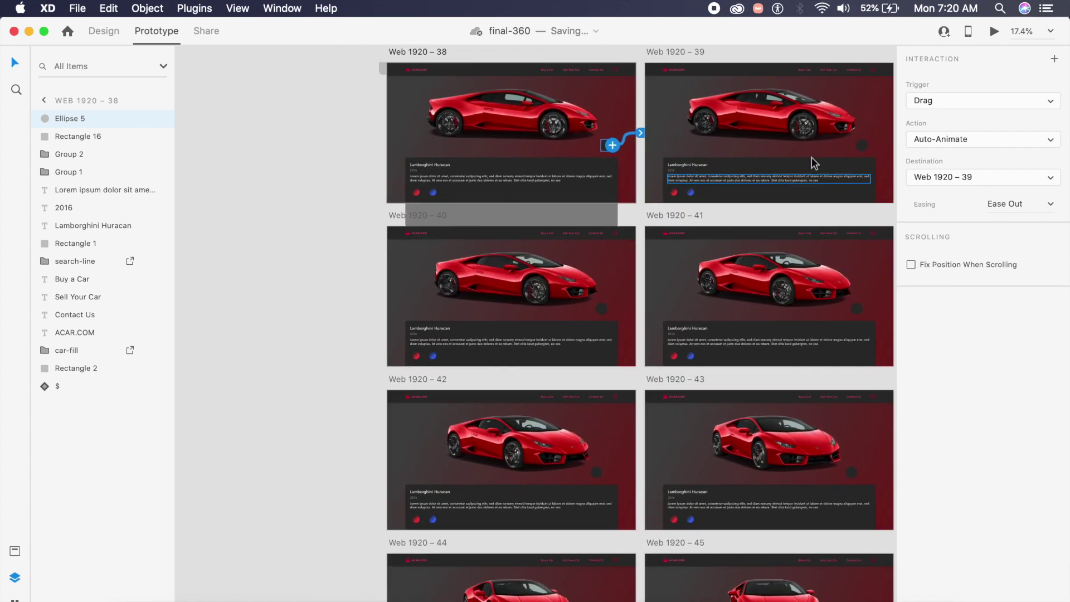
{"action": "scroll", "coordinate": [814, 161], "scroll_direction": "up", "scroll_amount": 2}
{"action": "left_click", "coordinate": [805, 183]}
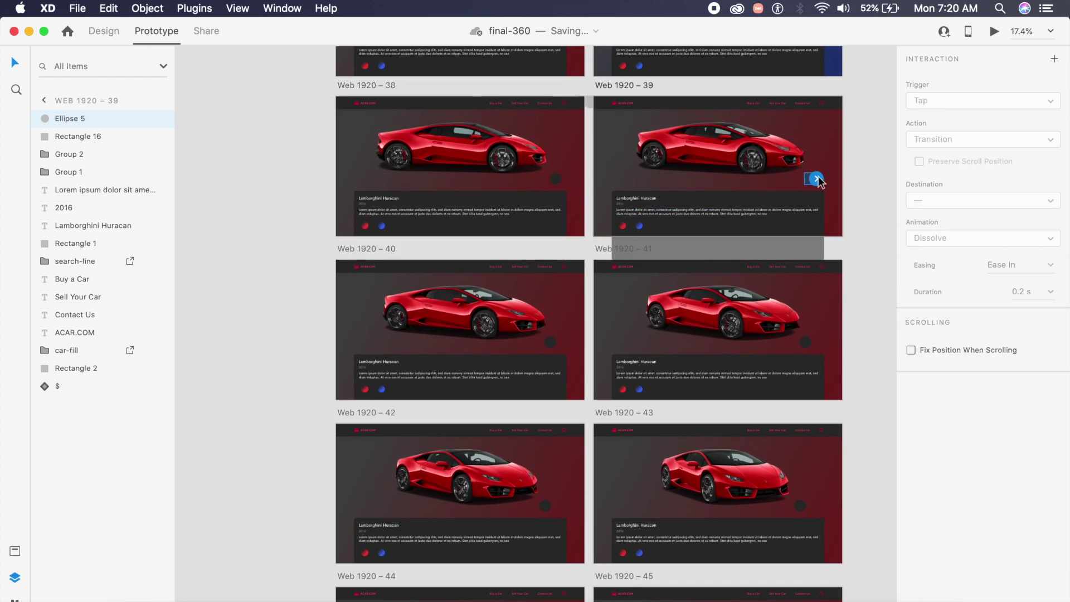
{"action": "left_click_drag", "start_coordinate": [819, 181], "coordinate": [557, 318]}
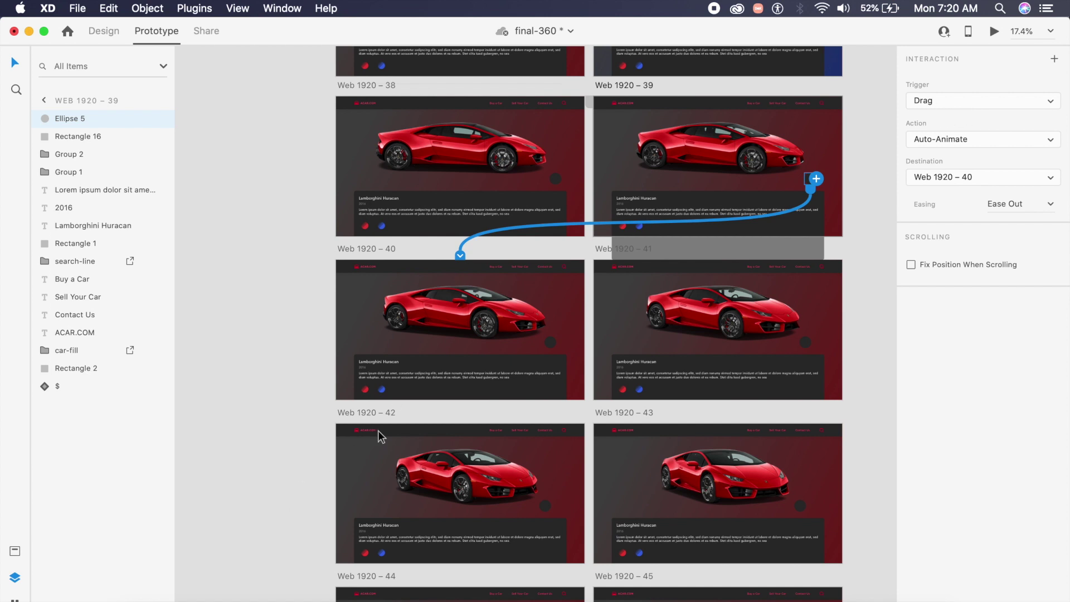
Link the dark circles on Web 1920 – 40 to 41, and 41 to 42.
{"action": "left_click", "coordinate": [552, 342]}
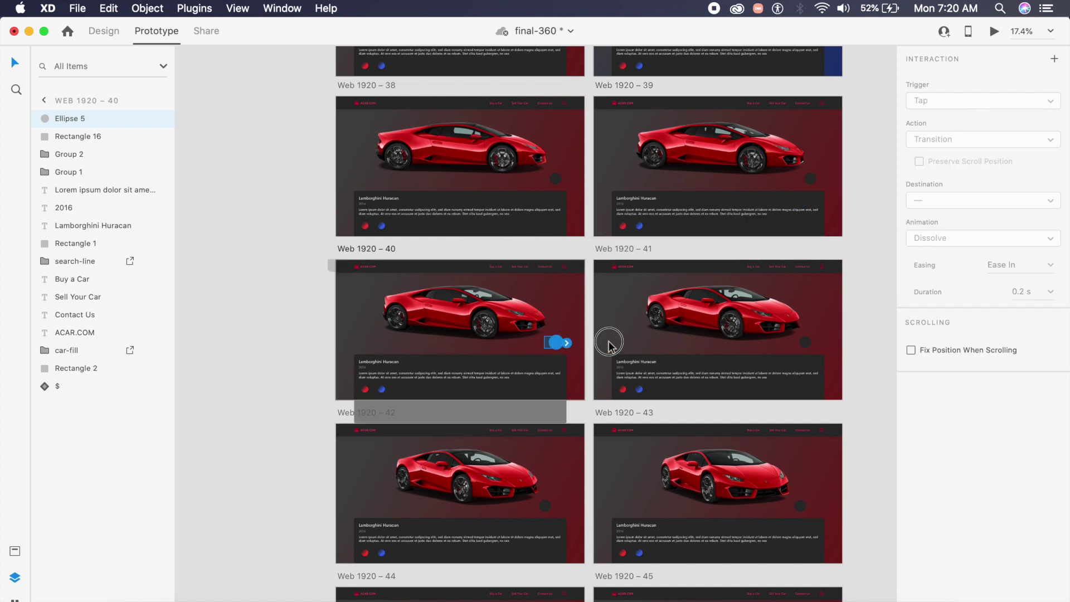
{"action": "left_click_drag", "start_coordinate": [609, 344], "coordinate": [704, 342]}
{"action": "left_click", "coordinate": [808, 342]}
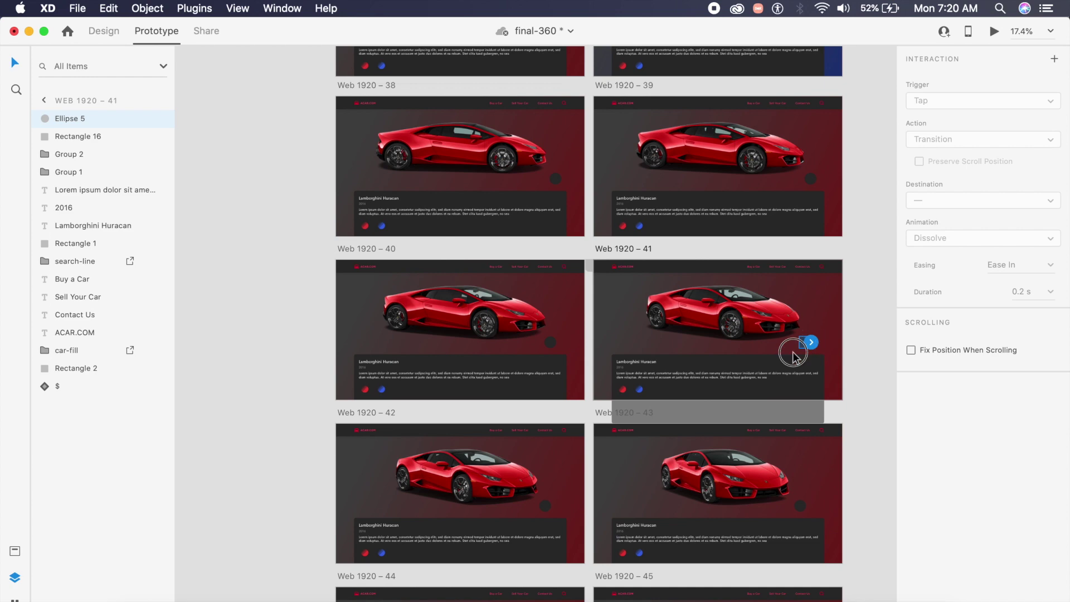
{"action": "left_click_drag", "start_coordinate": [810, 342], "coordinate": [554, 475]}
{"action": "scroll", "coordinate": [554, 478], "scroll_direction": "down", "scroll_amount": 3}
Start the desktop preview from the Web 1920 – 36 artboard.
{"action": "key", "text": "Escape"}
{"action": "scroll", "coordinate": [613, 502], "scroll_direction": "up", "scroll_amount": 10}
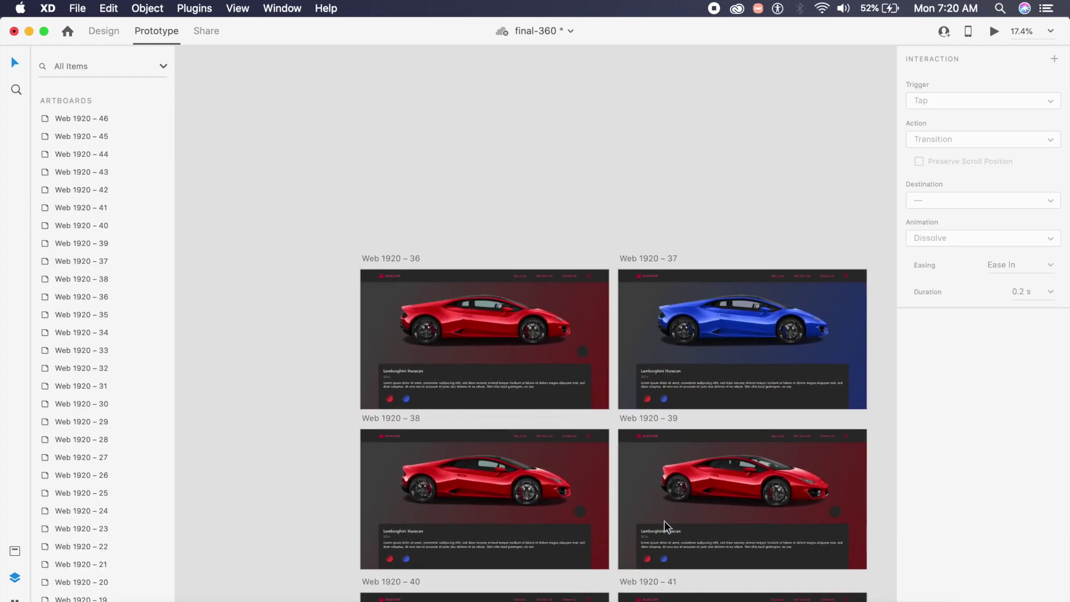
{"action": "left_click", "coordinate": [399, 131]}
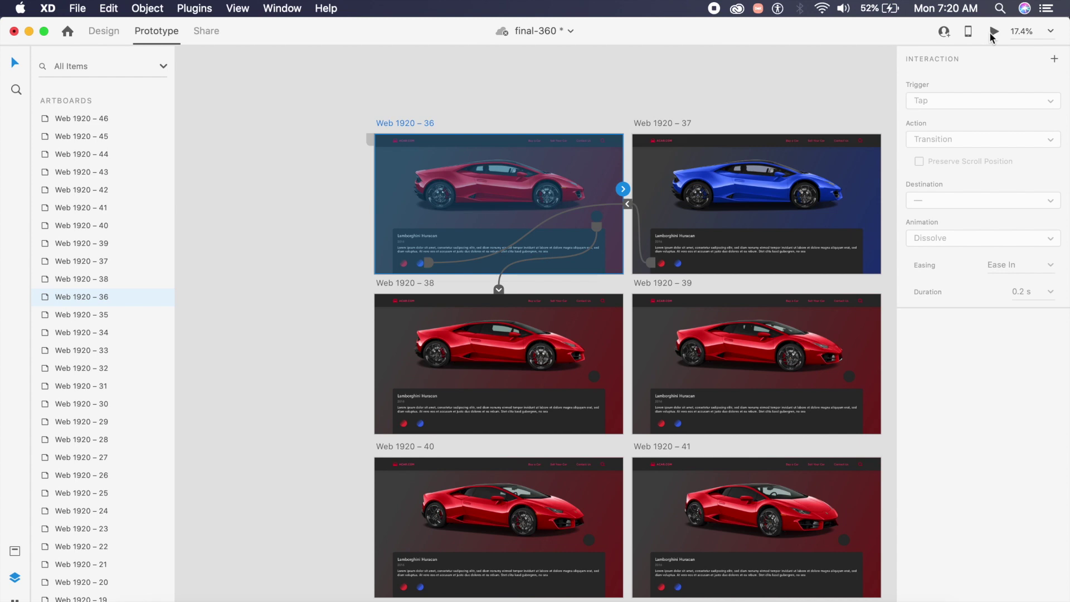
{"action": "left_click", "coordinate": [992, 34]}
Check that the blue and red swatches recolour the car, then drag the dark circle until the red Huracan faces front.
{"action": "left_click", "coordinate": [188, 578]}
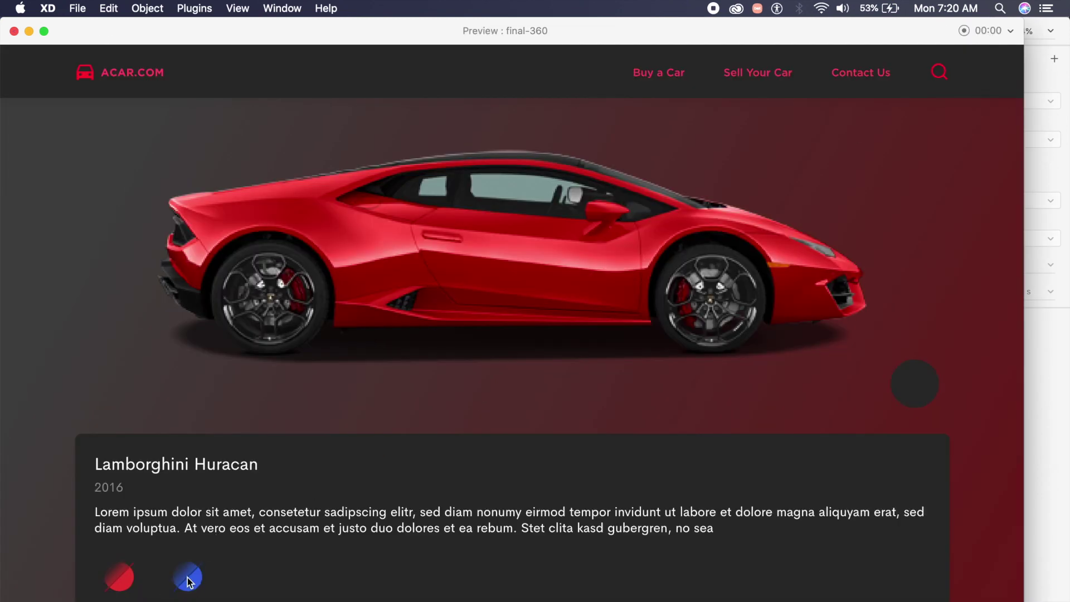
{"action": "left_click", "coordinate": [126, 582]}
{"action": "left_click", "coordinate": [915, 391]}
{"action": "left_click", "coordinate": [883, 386]}
{"action": "left_click", "coordinate": [862, 387]}
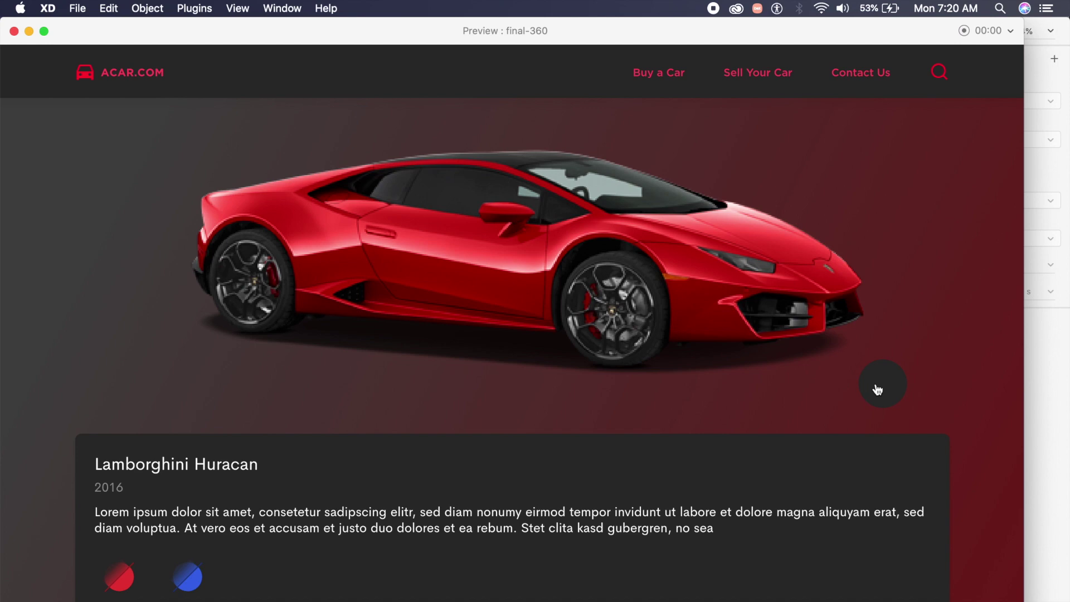
{"action": "left_click", "coordinate": [876, 383]}
{"action": "left_click", "coordinate": [879, 384]}
{"action": "left_click", "coordinate": [861, 388]}
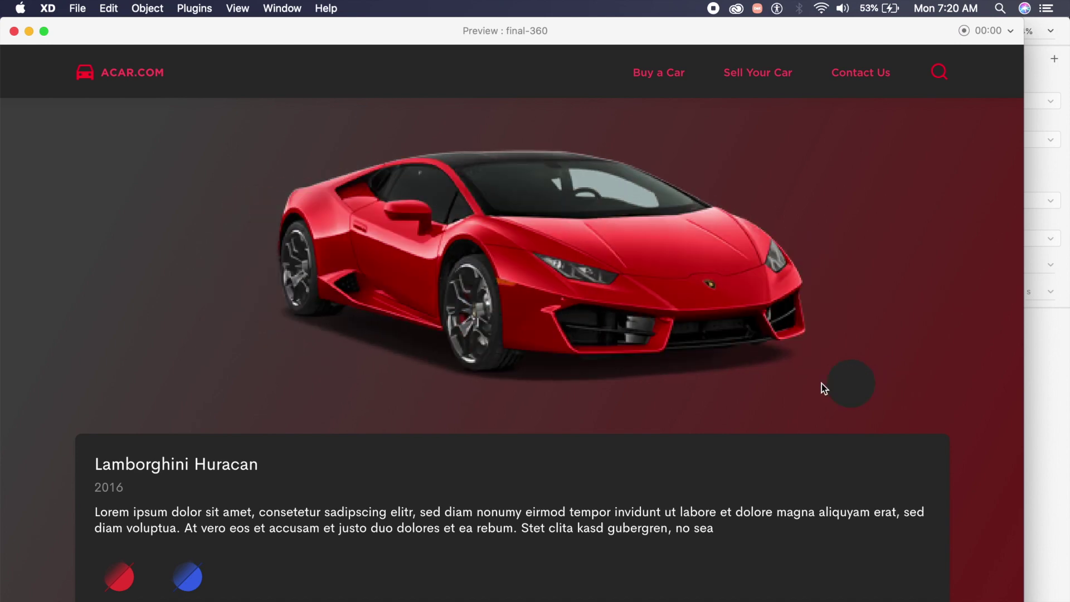
{"action": "left_click", "coordinate": [858, 381]}
{"action": "left_click", "coordinate": [834, 384]}
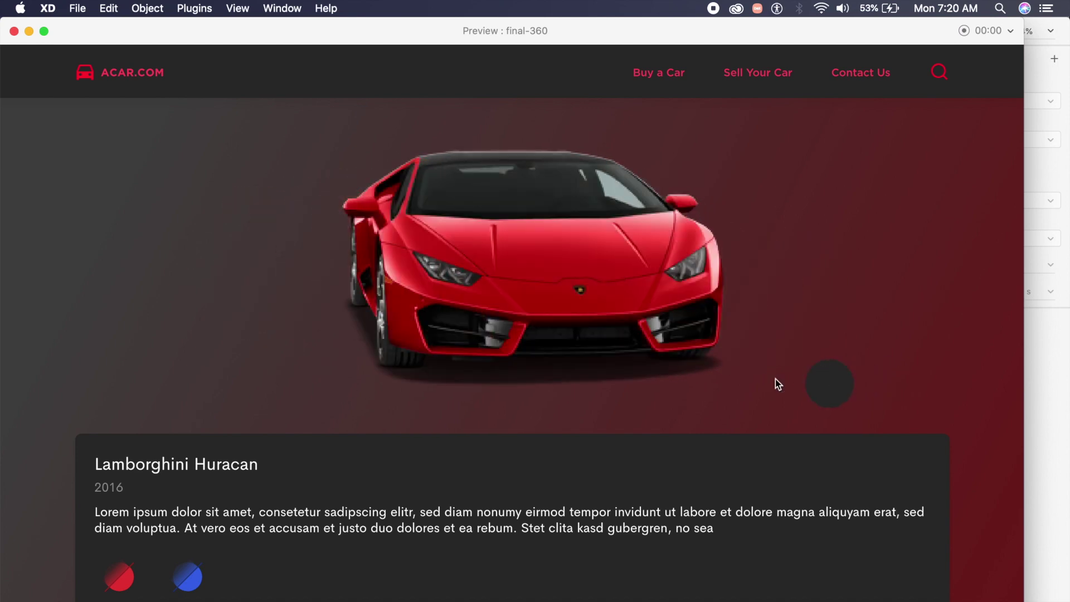
{"action": "left_click", "coordinate": [825, 380]}
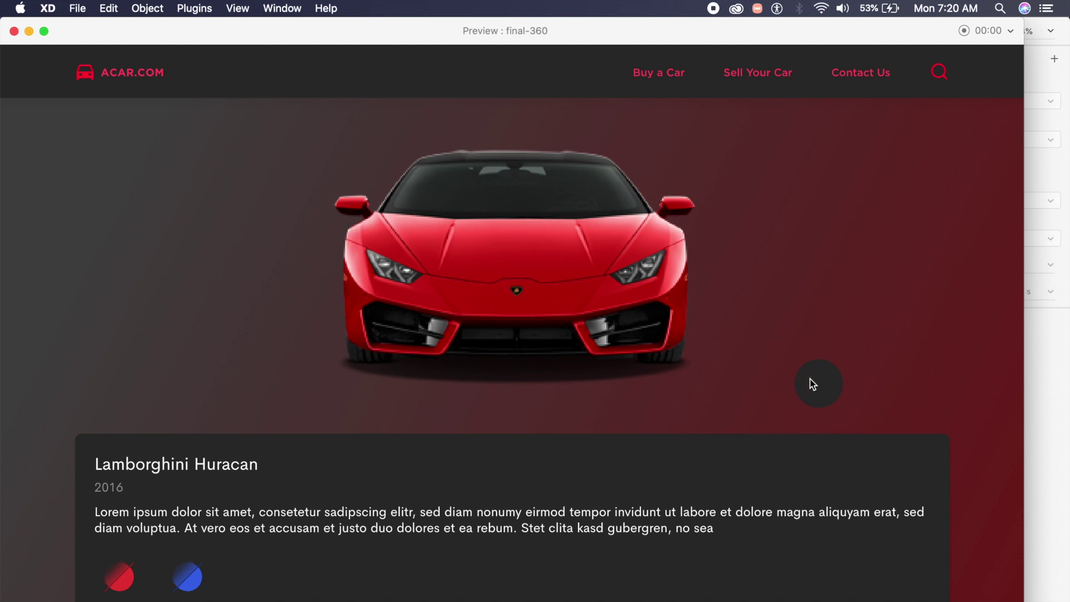